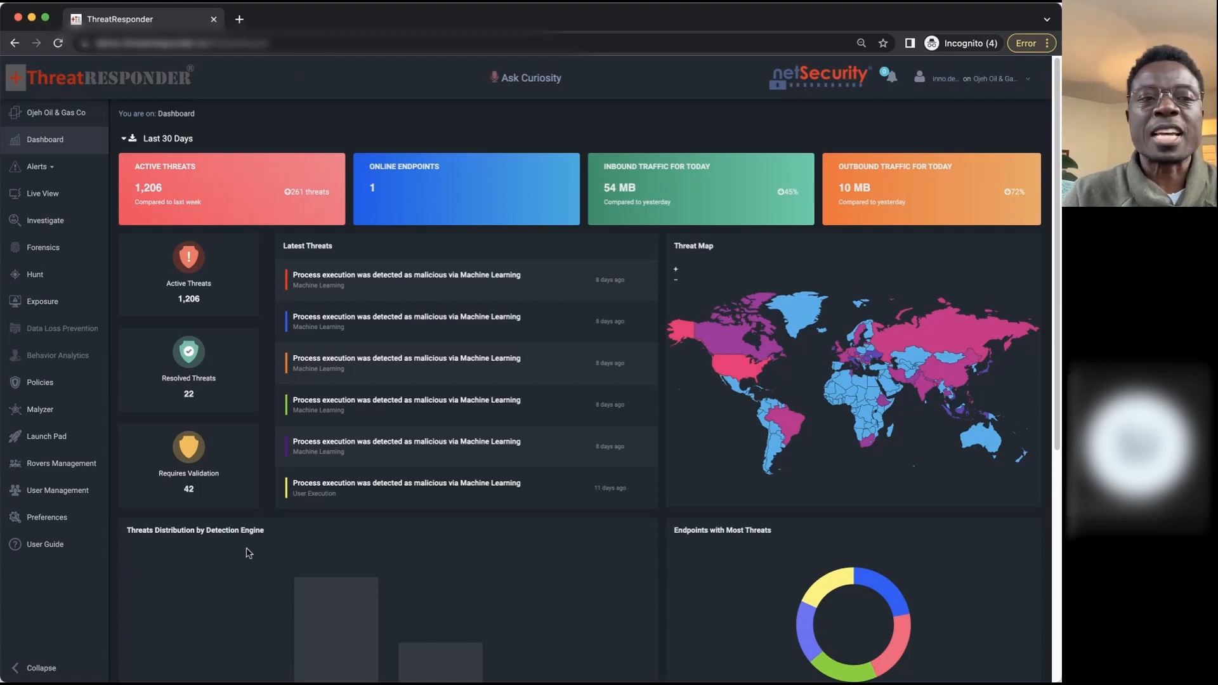
Start a new forensics investigation and name it Today_100122.
left_click(43, 249)
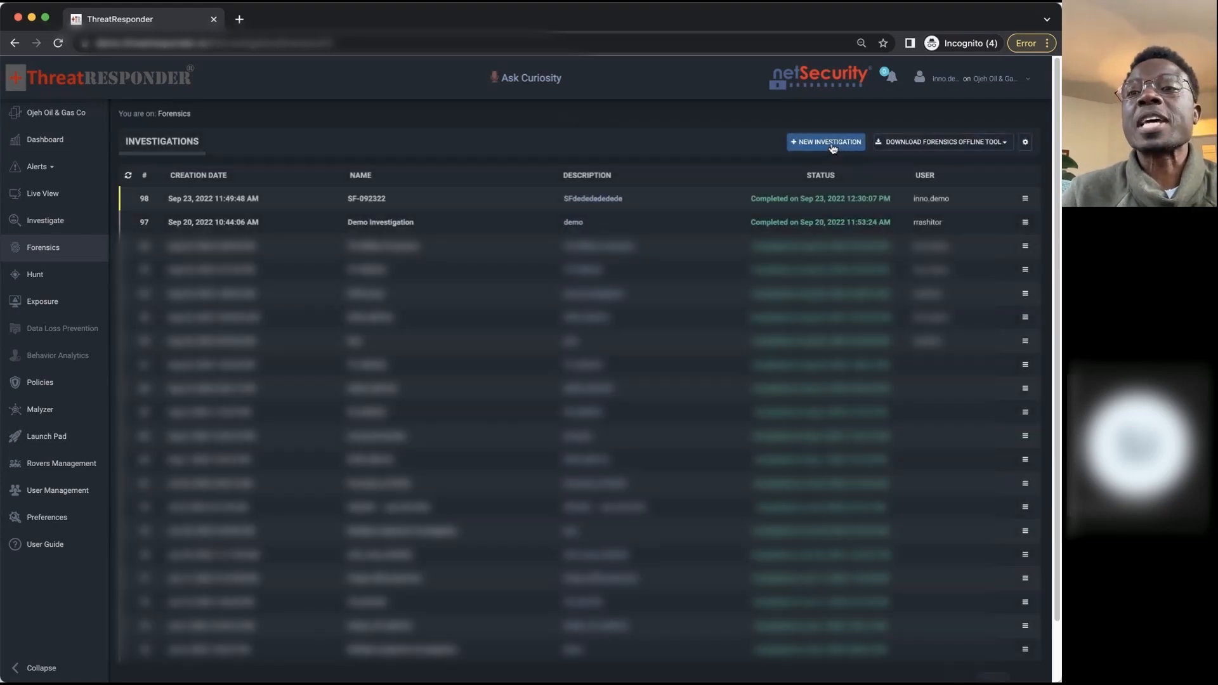
left_click(834, 144)
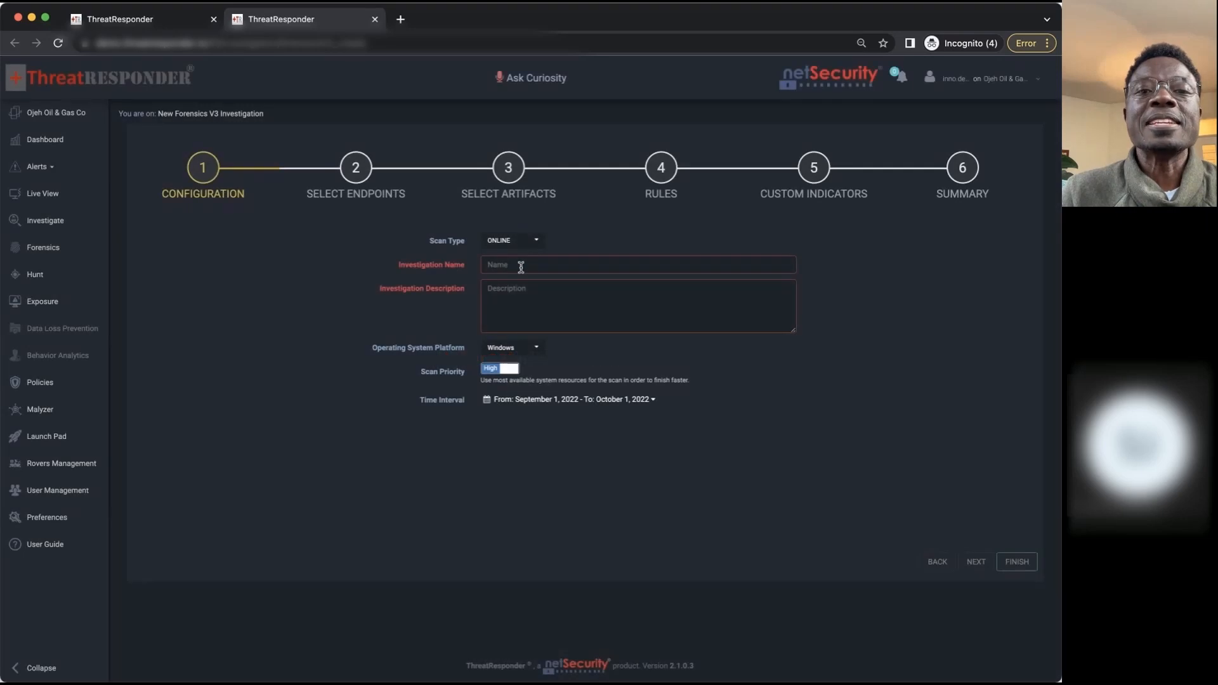
left_click(520, 266)
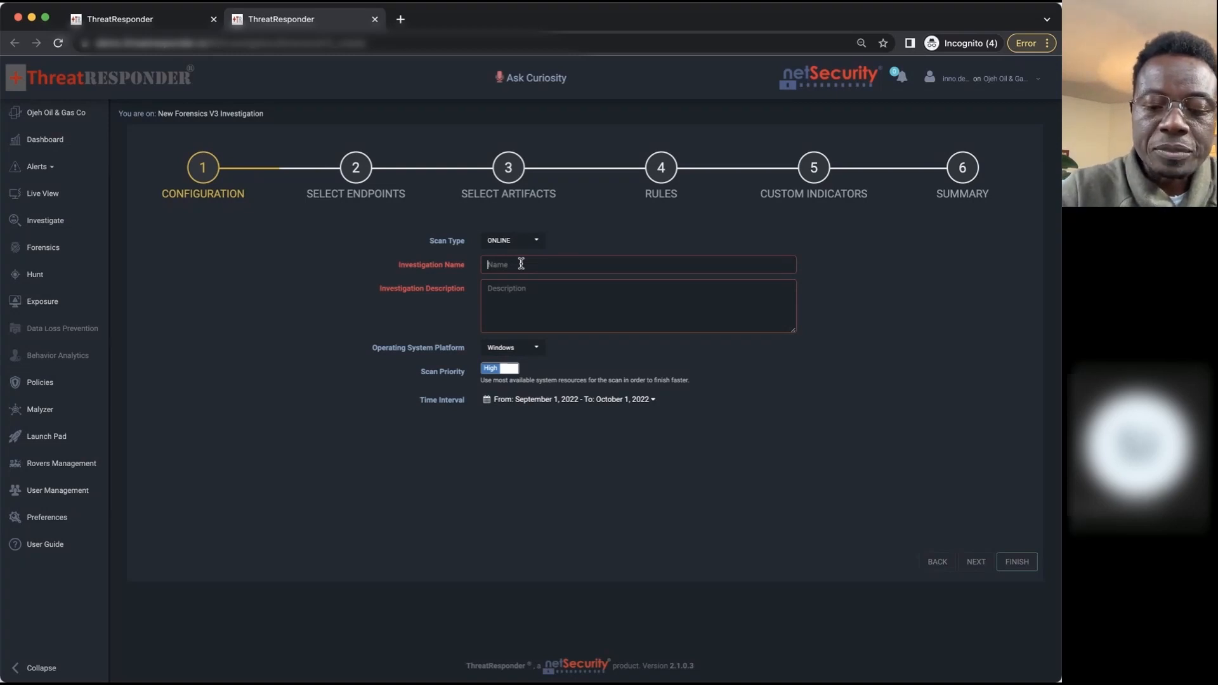
type("Todauy")
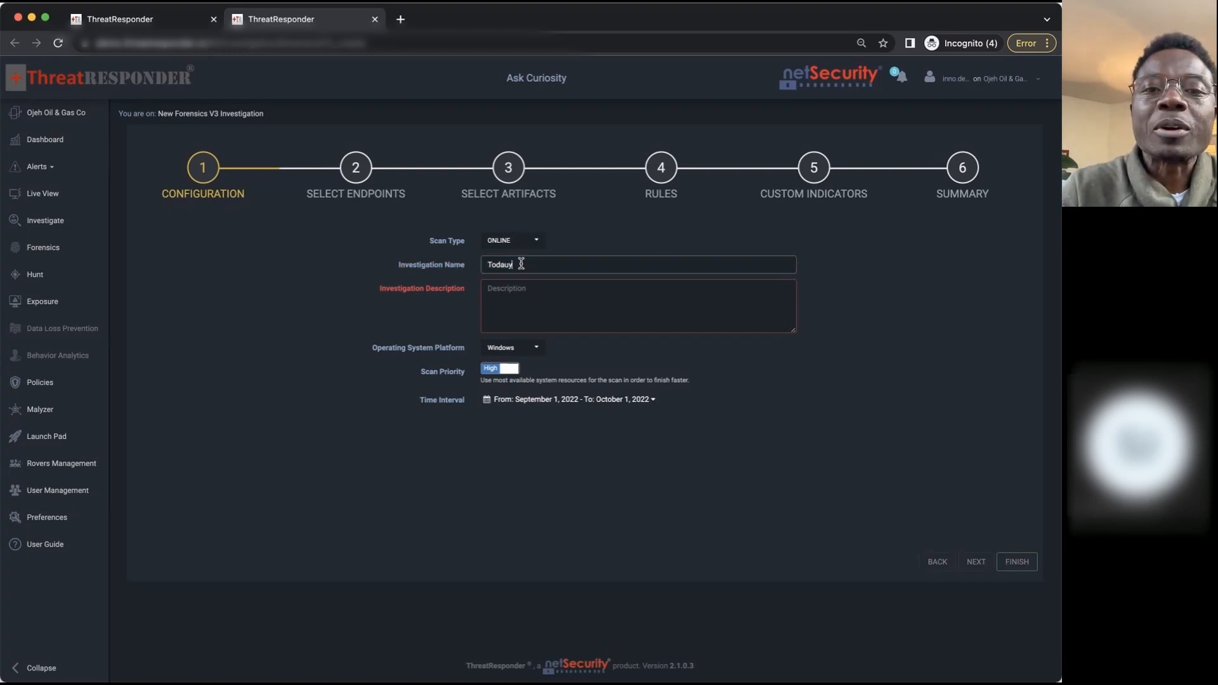
key("BackSpace")
key("BackSpace")
type("y_10")
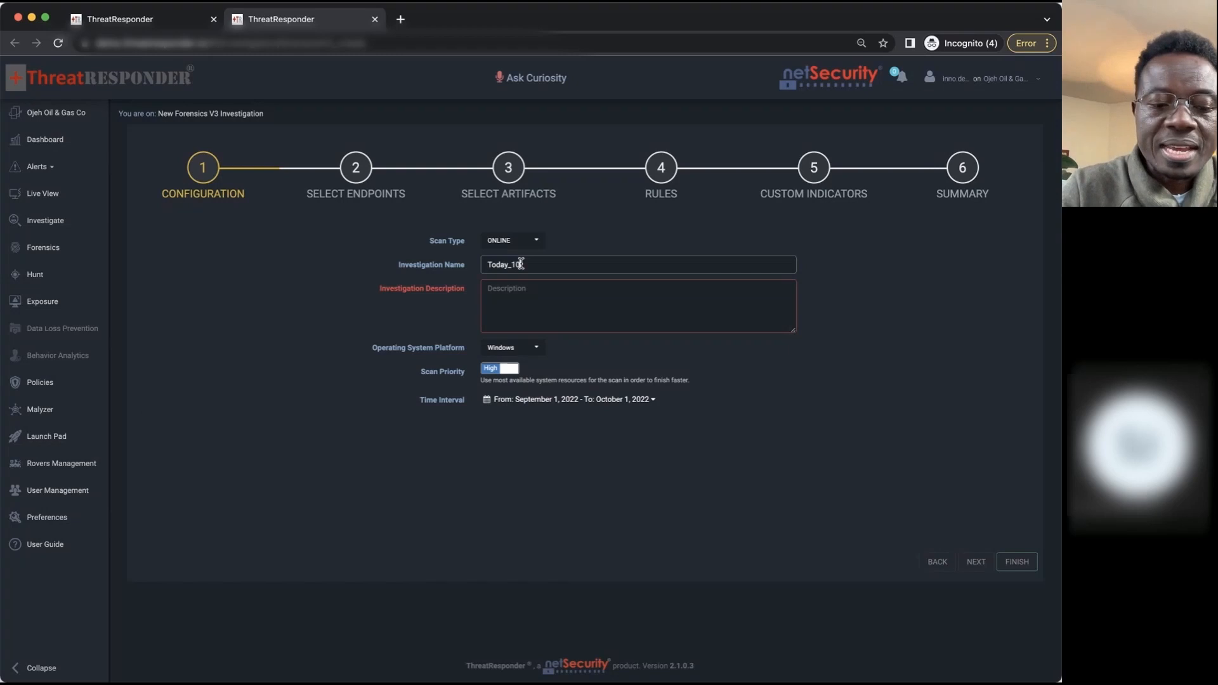
type("1122")
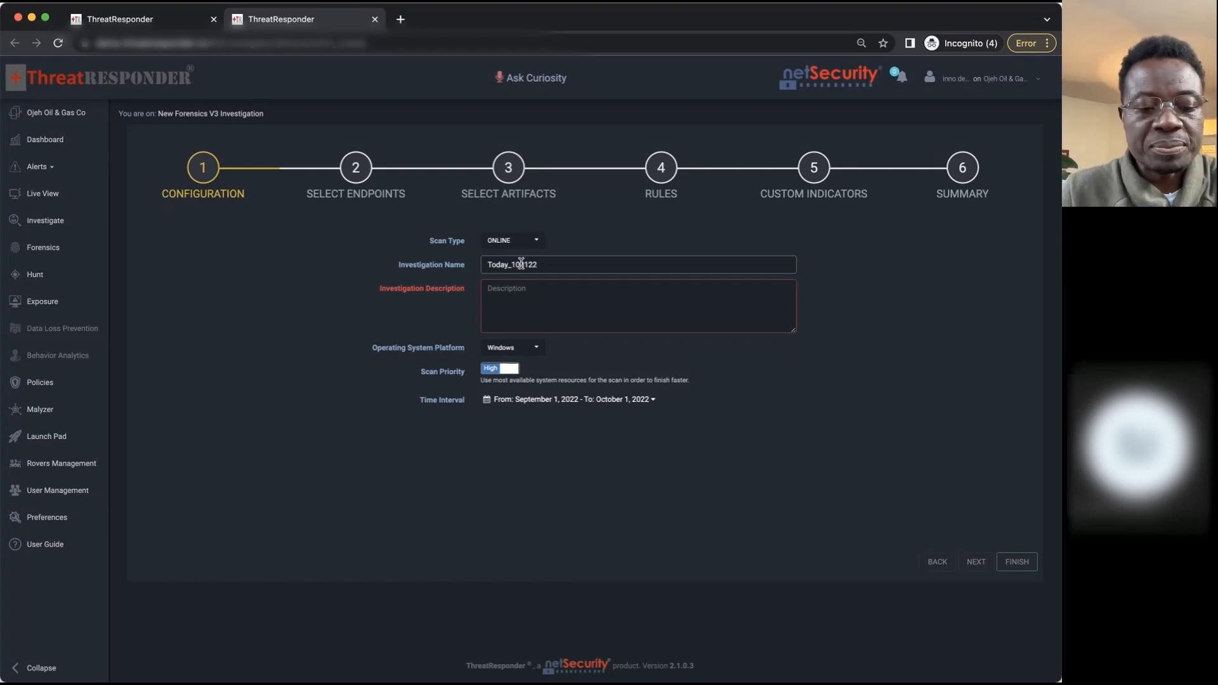
Copy the investigation name Today_100122 into the investigation description.
double_click(521, 264)
key("ctrl+c")
left_click(548, 302)
key("ctrl+v")
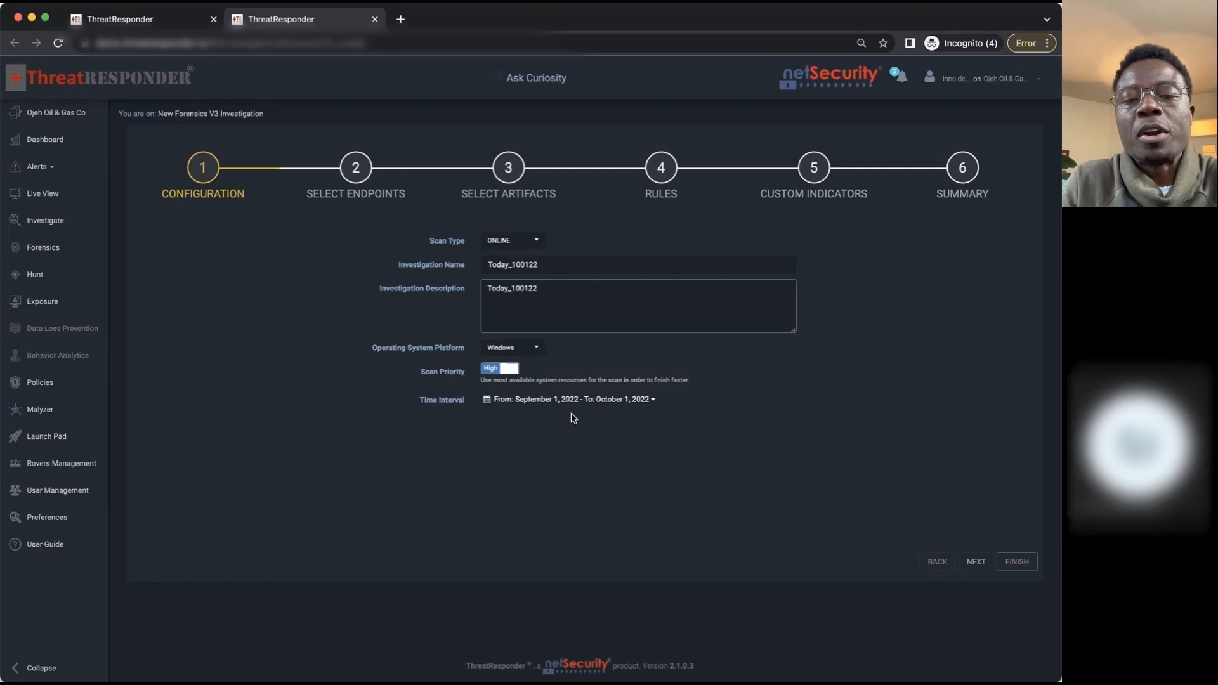
Set the investigation's time interval to a custom range from August 9 to August 18, 2022.
left_click(654, 399)
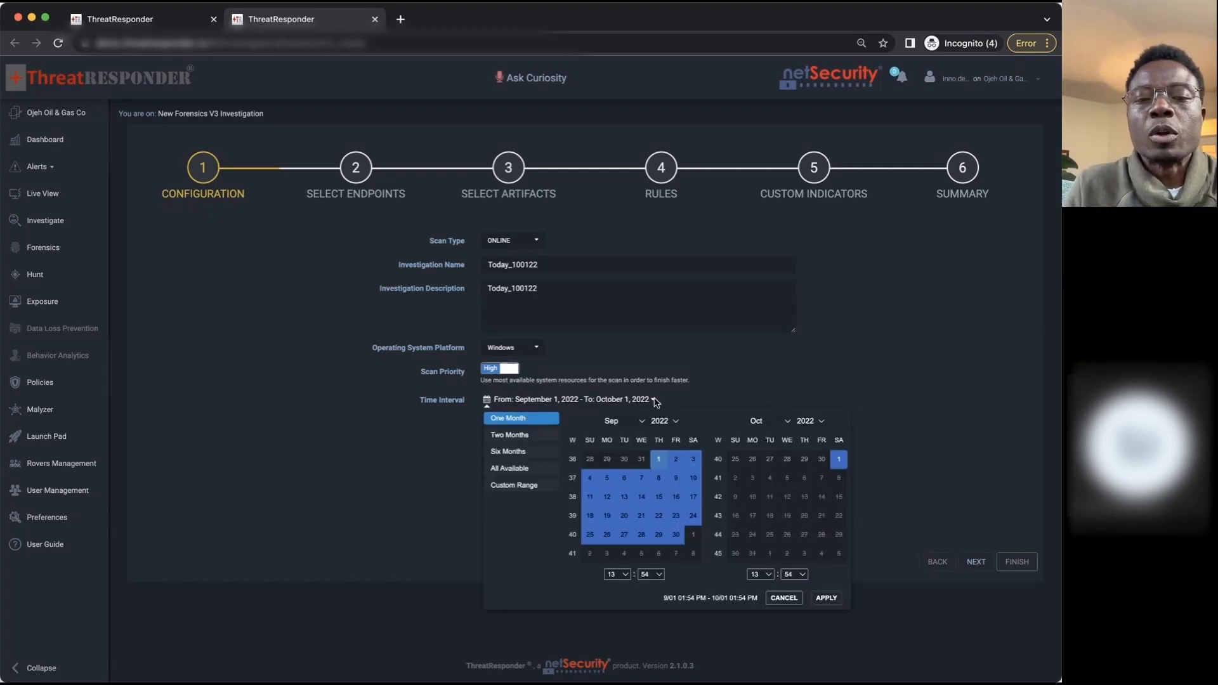
left_click(522, 435)
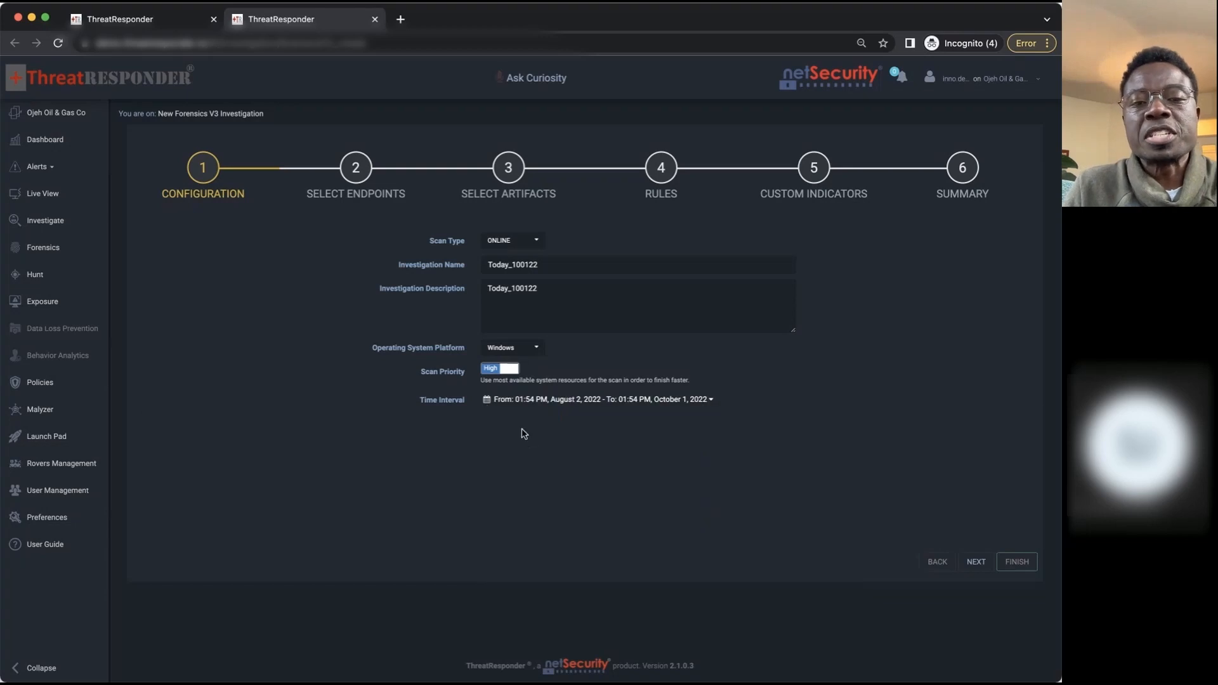
left_click(711, 400)
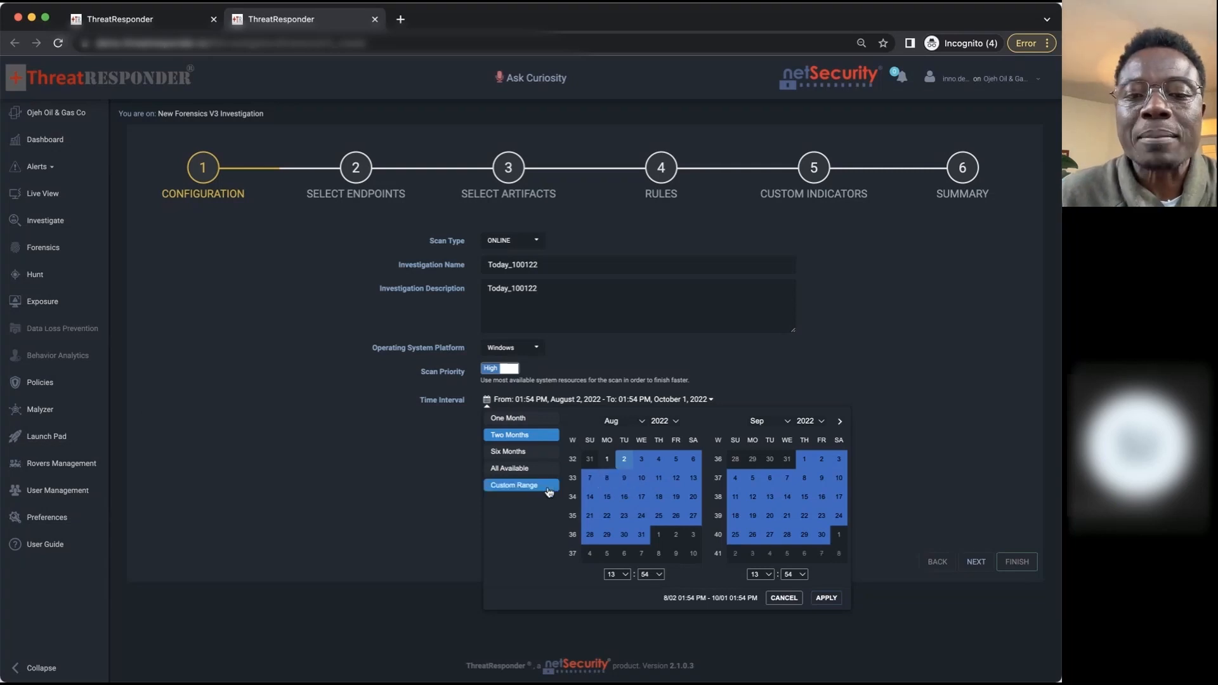
left_click(624, 477)
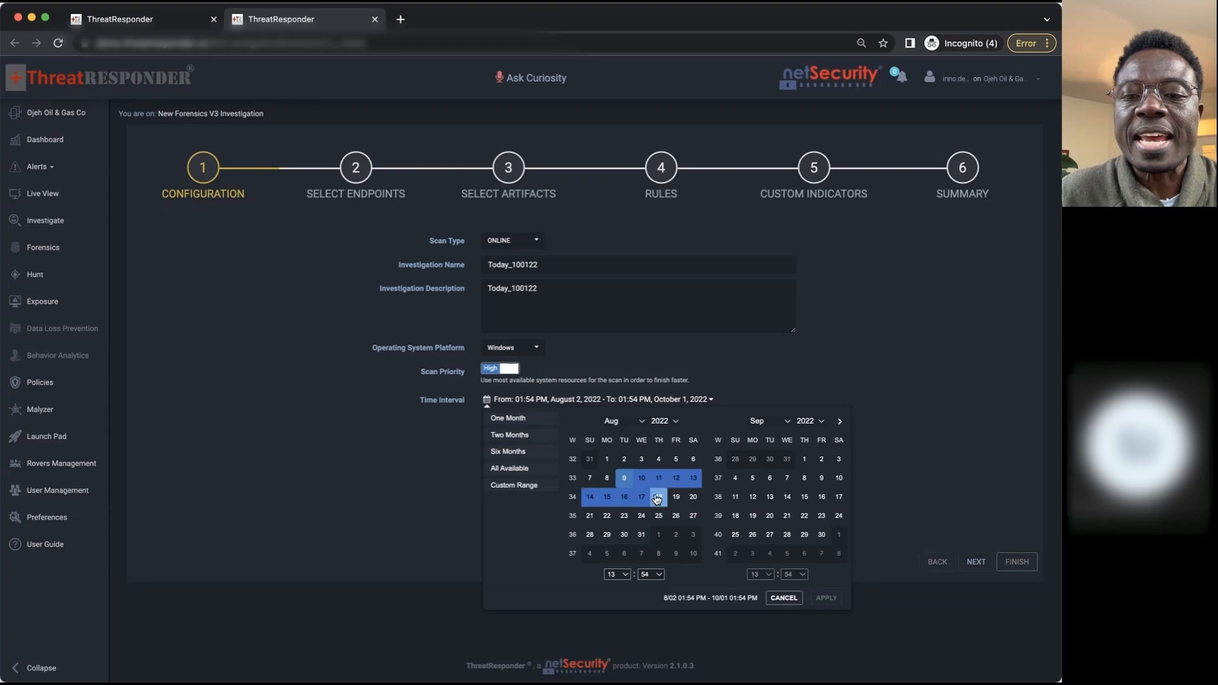
left_click(658, 498)
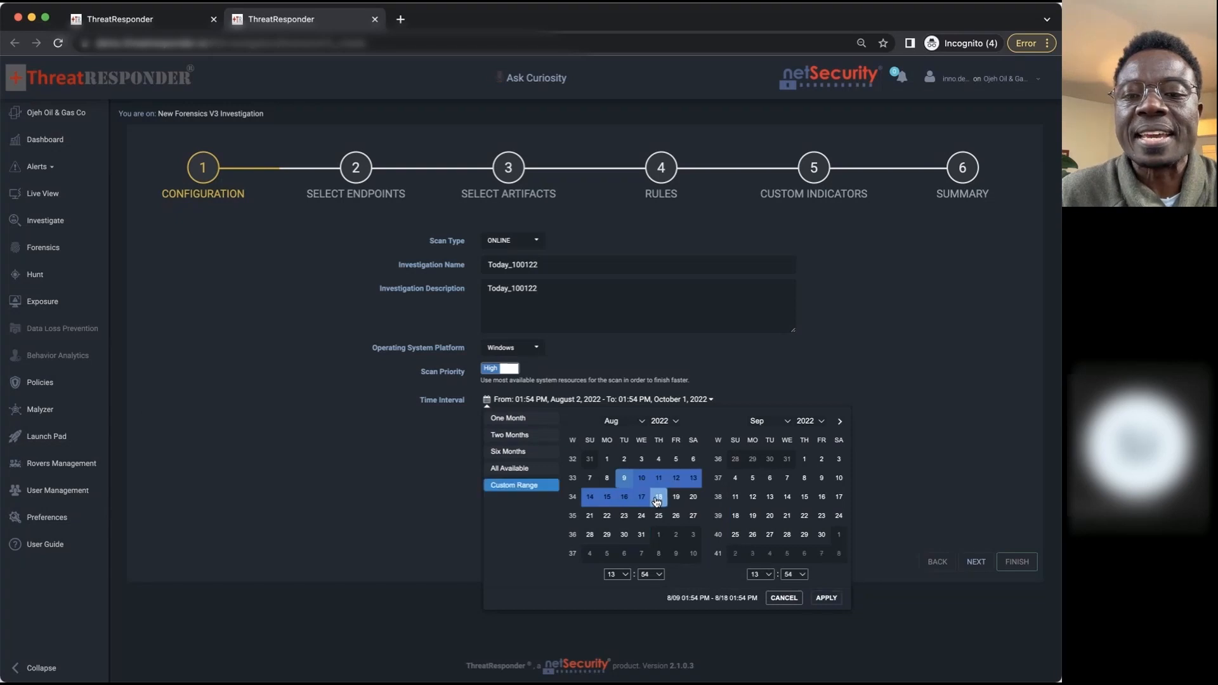
left_click(826, 599)
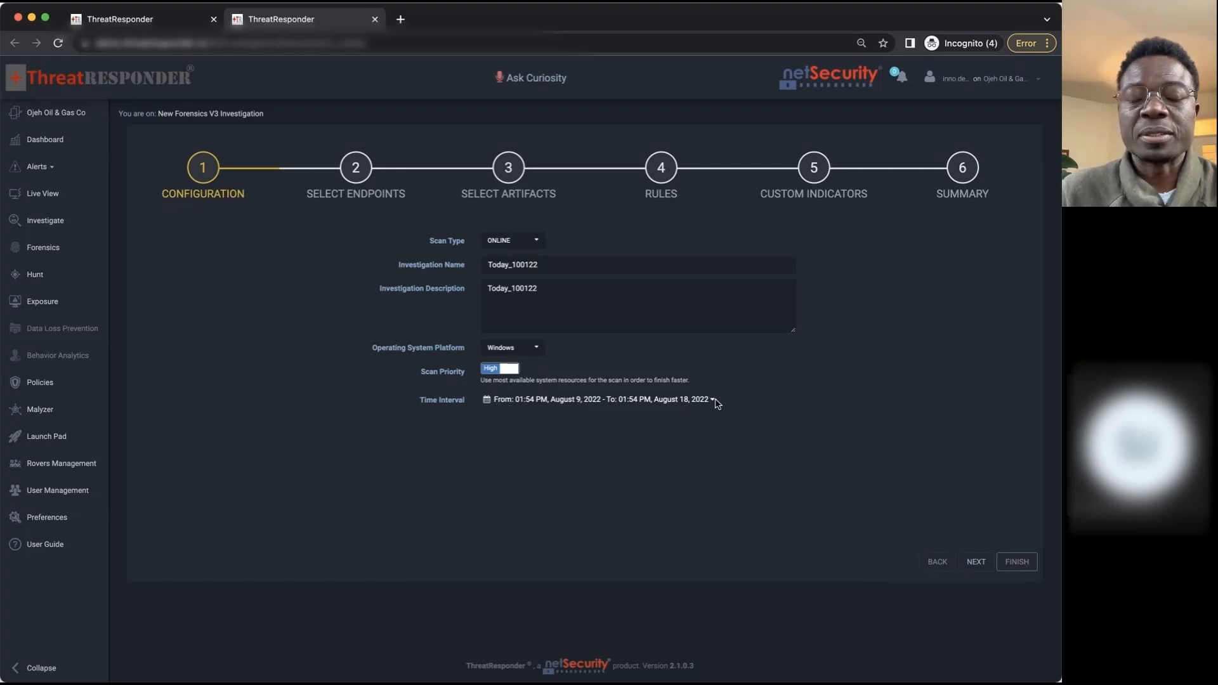
left_click(511, 372)
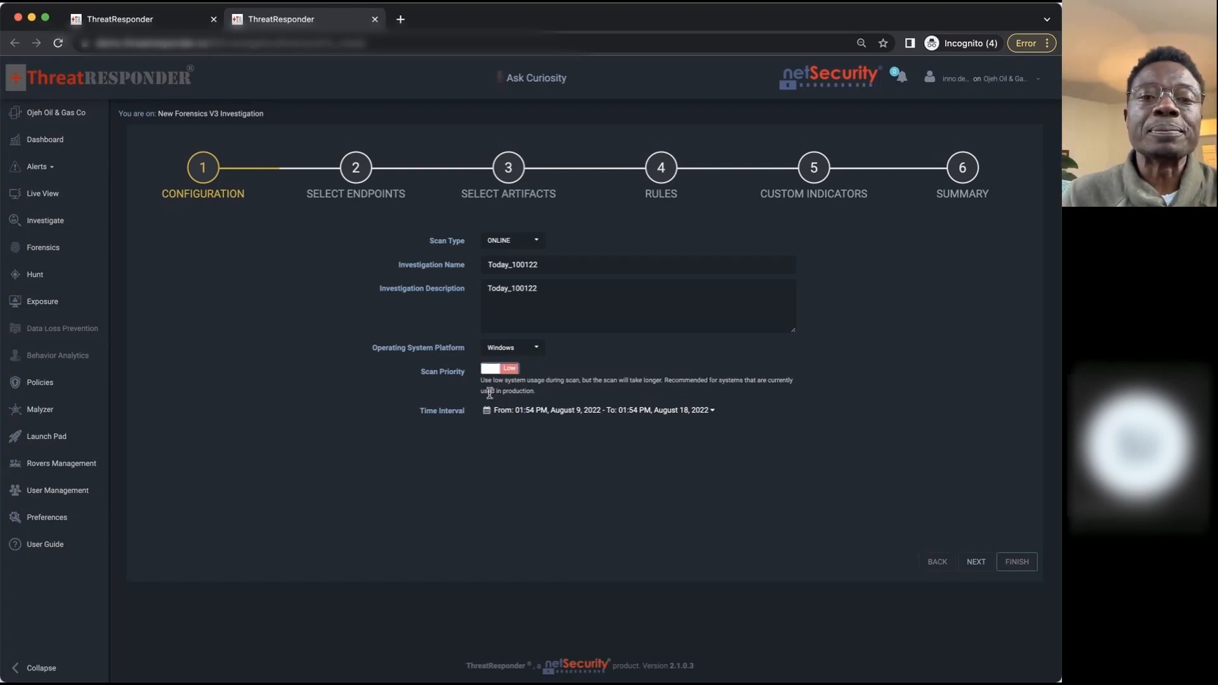
left_click(511, 373)
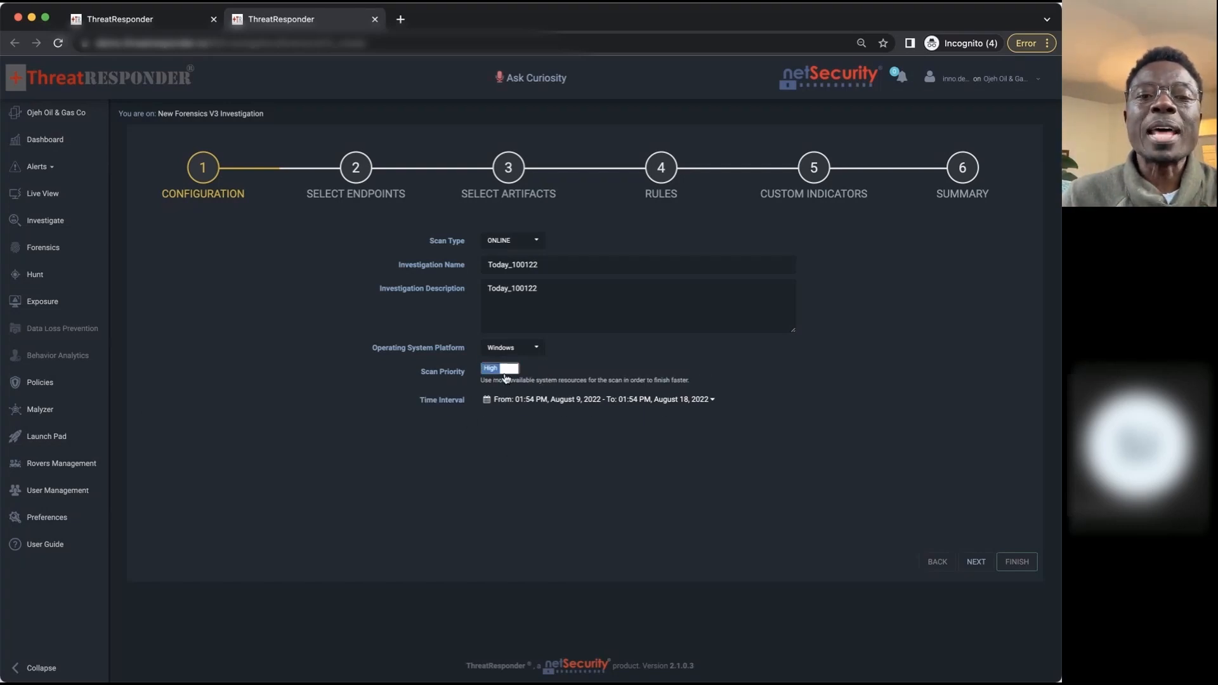
left_click(509, 373)
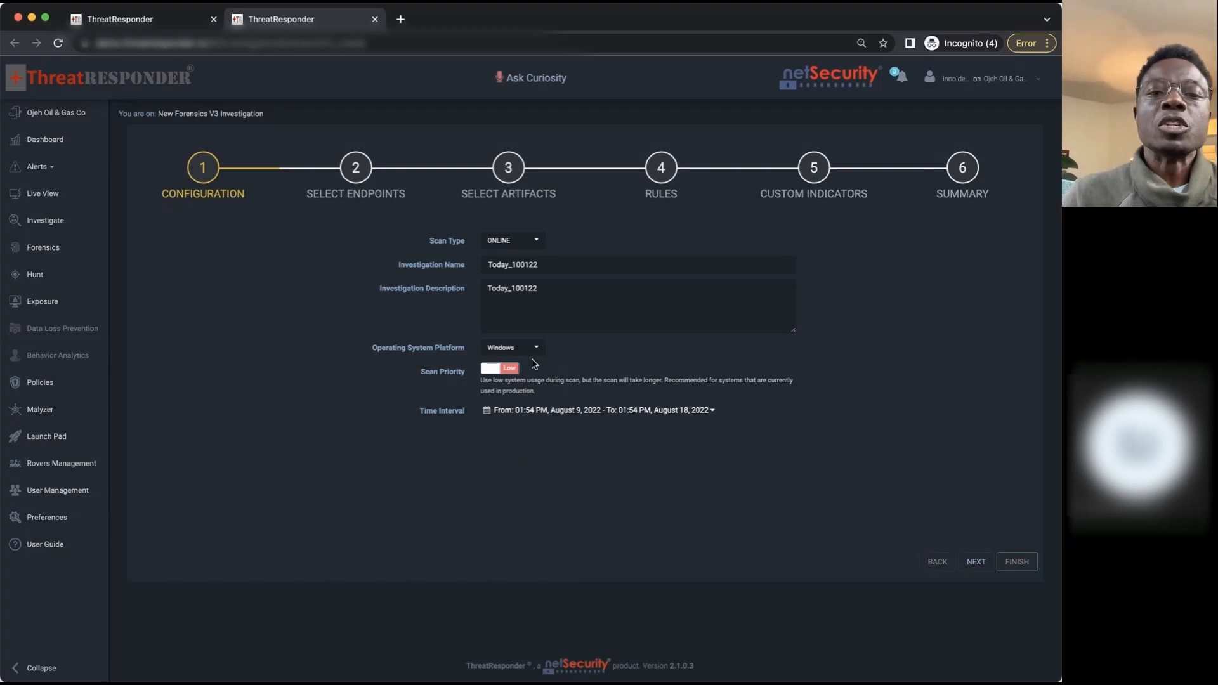
left_click(505, 374)
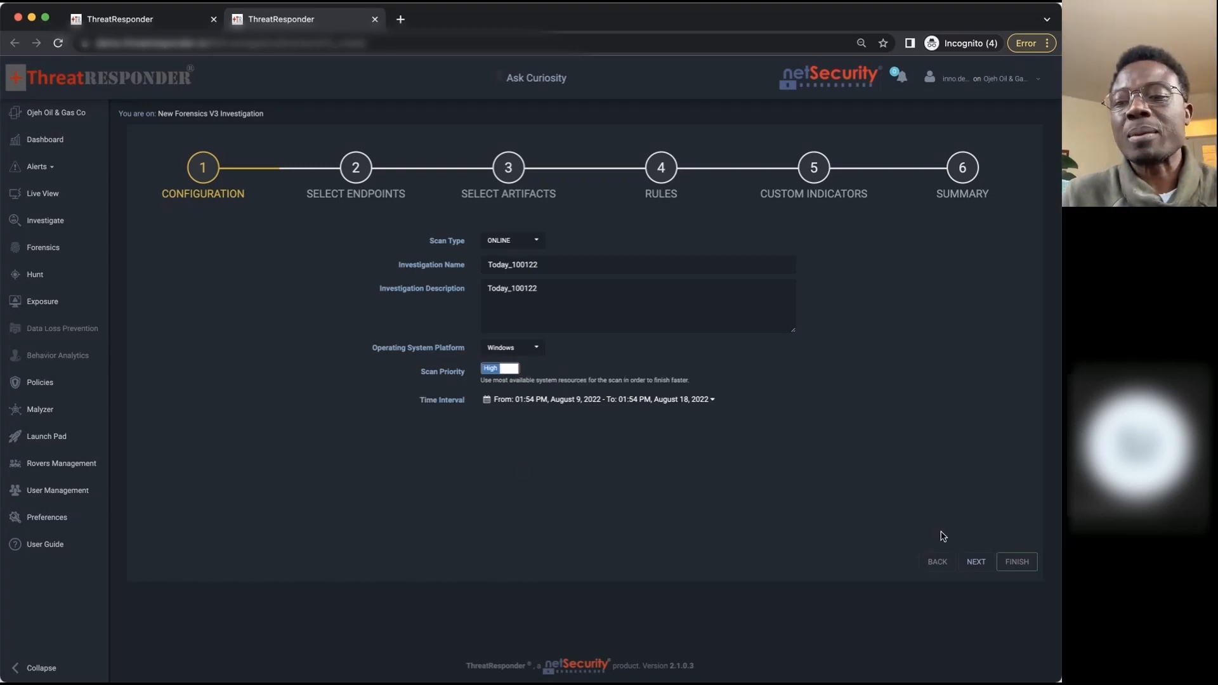
Include the Windows 8.1 Enterprise endpoint in the investigation and proceed to artifact selection.
left_click(975, 564)
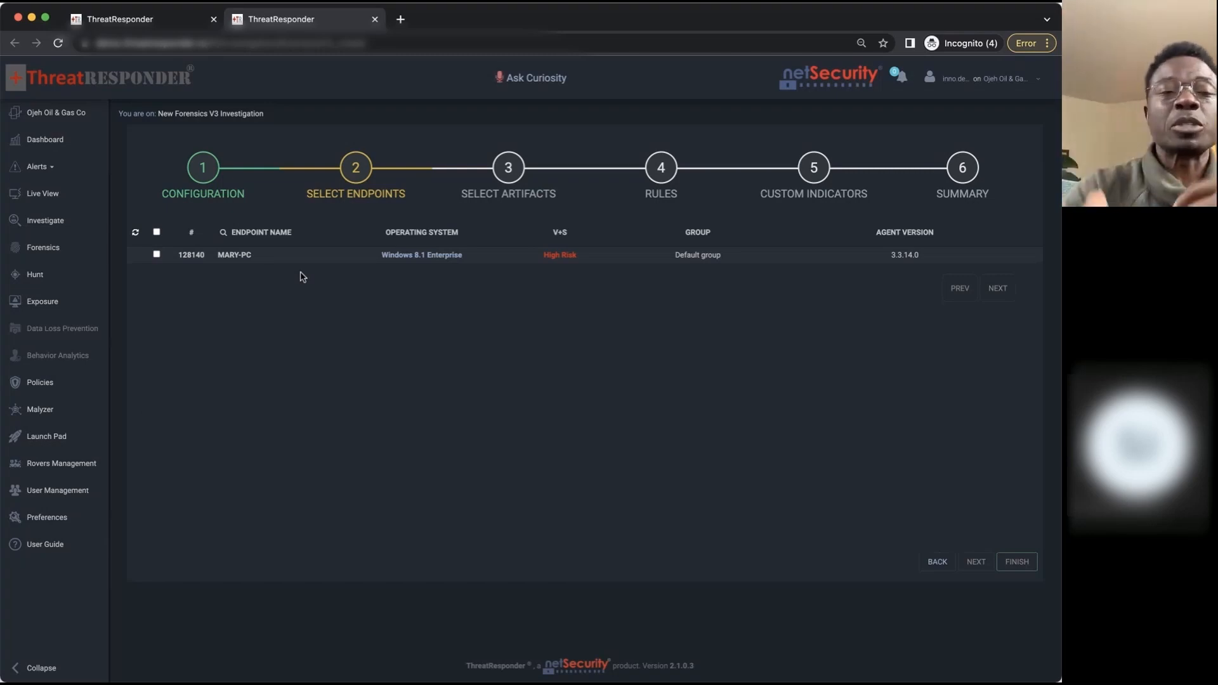
left_click(157, 255)
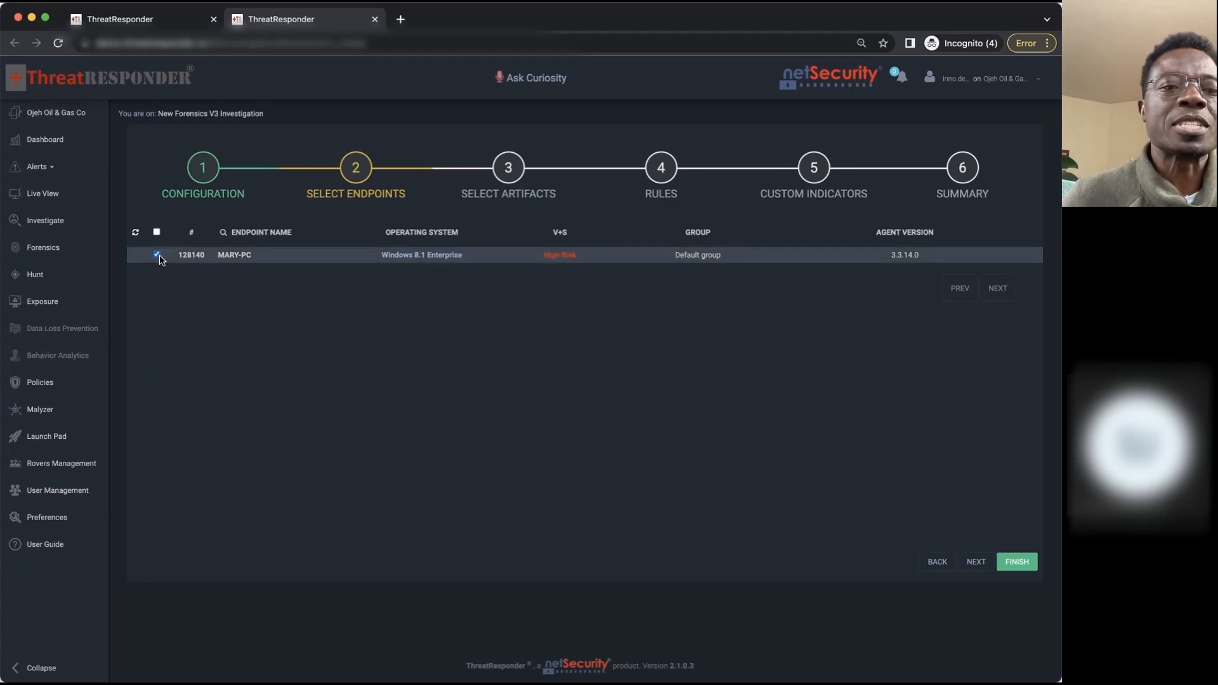
left_click(156, 232)
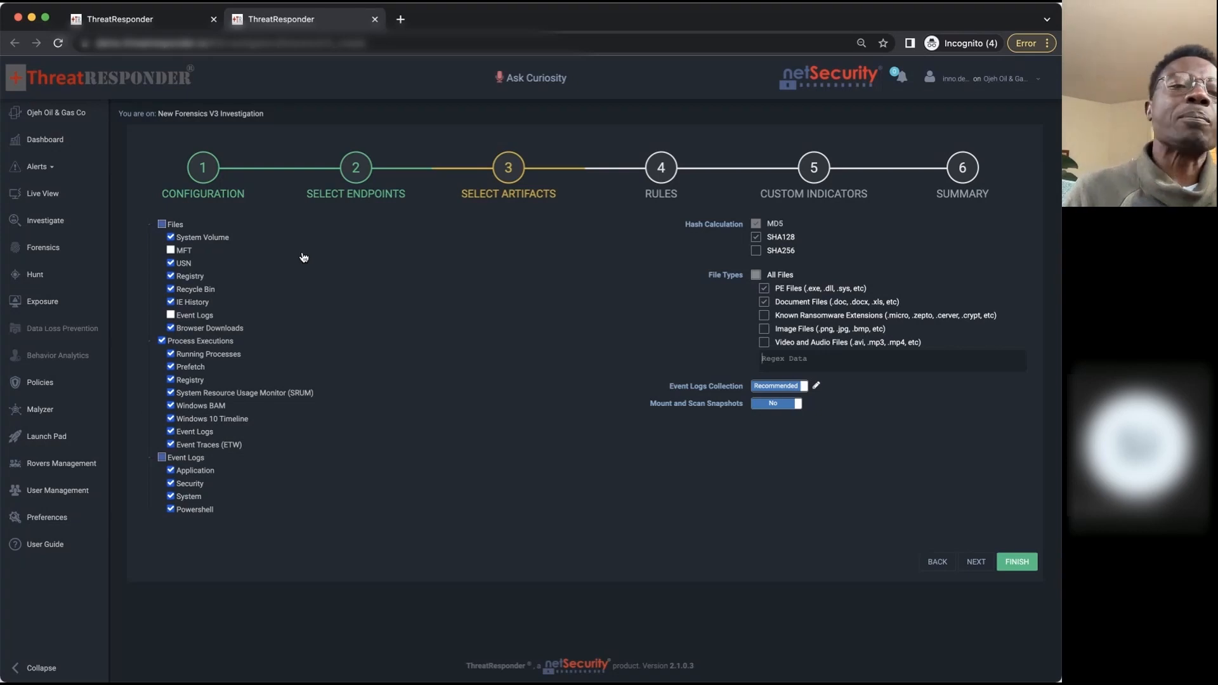
Include all artifacts in the Files and Event Logs categories.
left_click(163, 225)
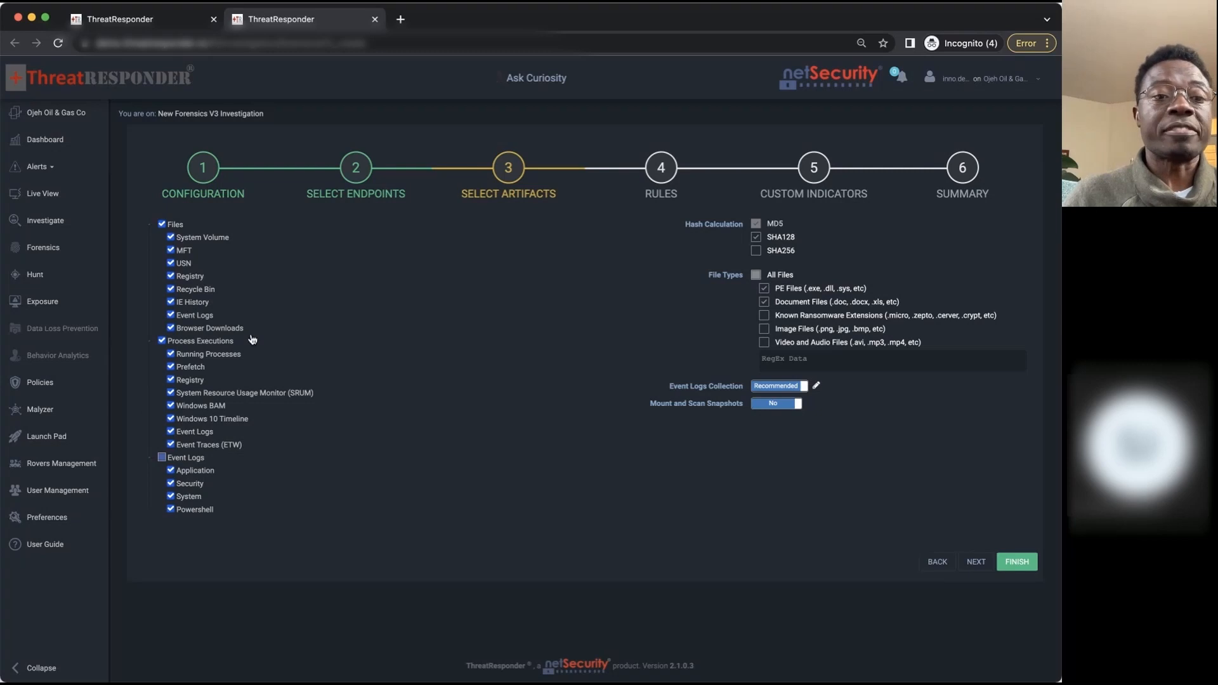
scroll(258, 335, "down", 1)
scroll(257, 335, "down", 2)
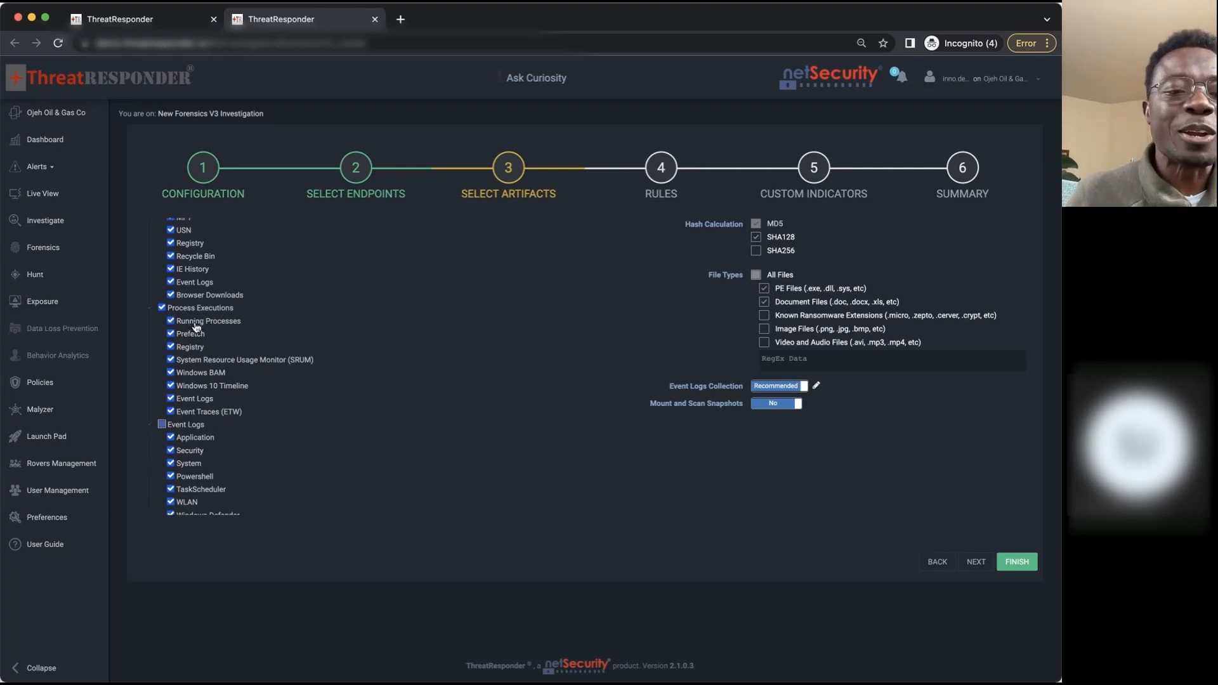
left_click(162, 425)
Include all artifacts in the Network Connections and Other categories, and review the complete artifact list.
scroll(245, 432, "down", 2)
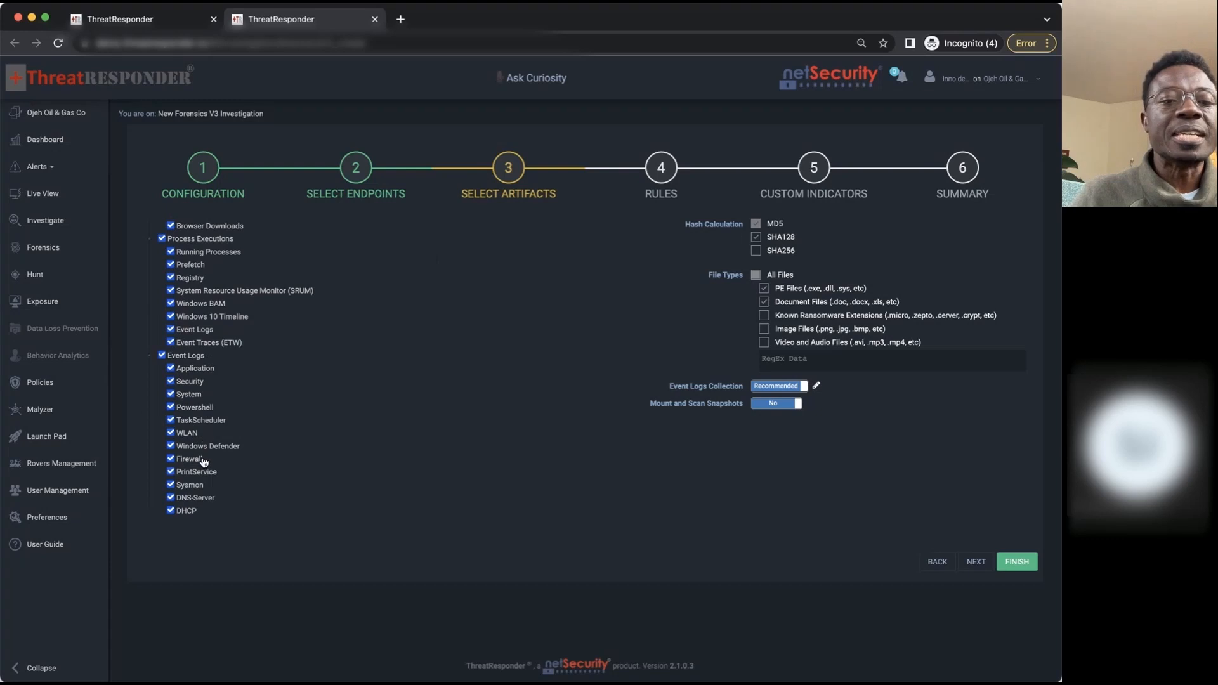
scroll(208, 473, "down", 1)
scroll(208, 474, "down", 5)
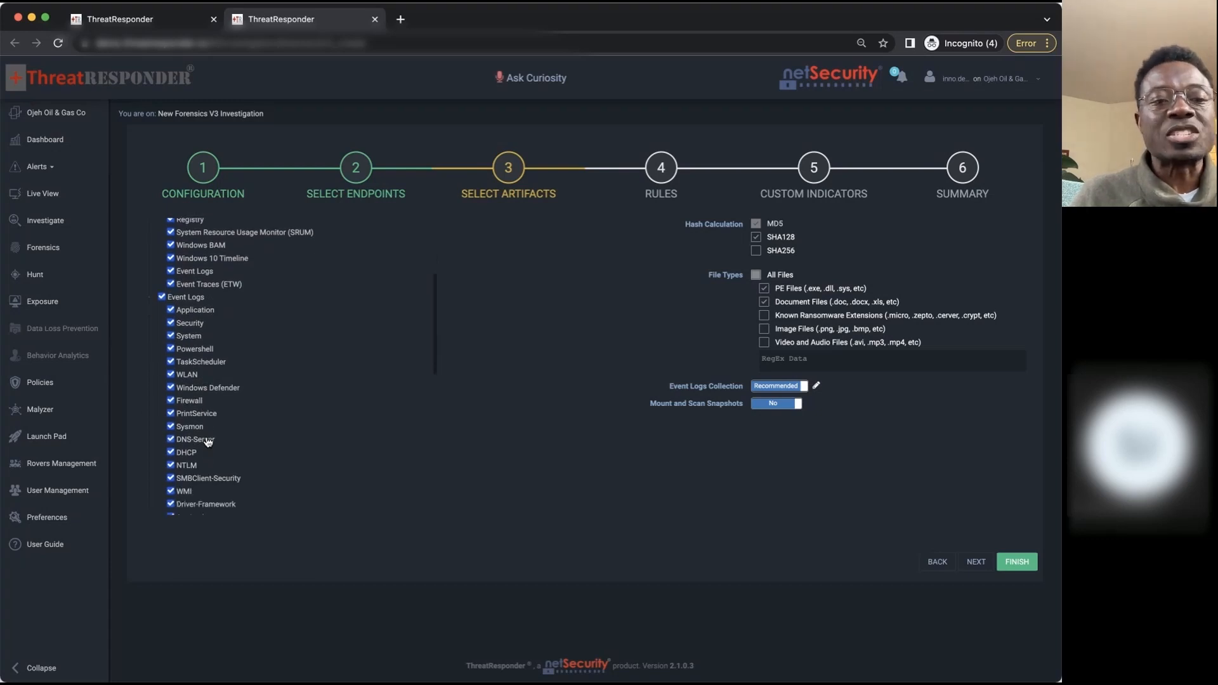
scroll(196, 416, "down", 4)
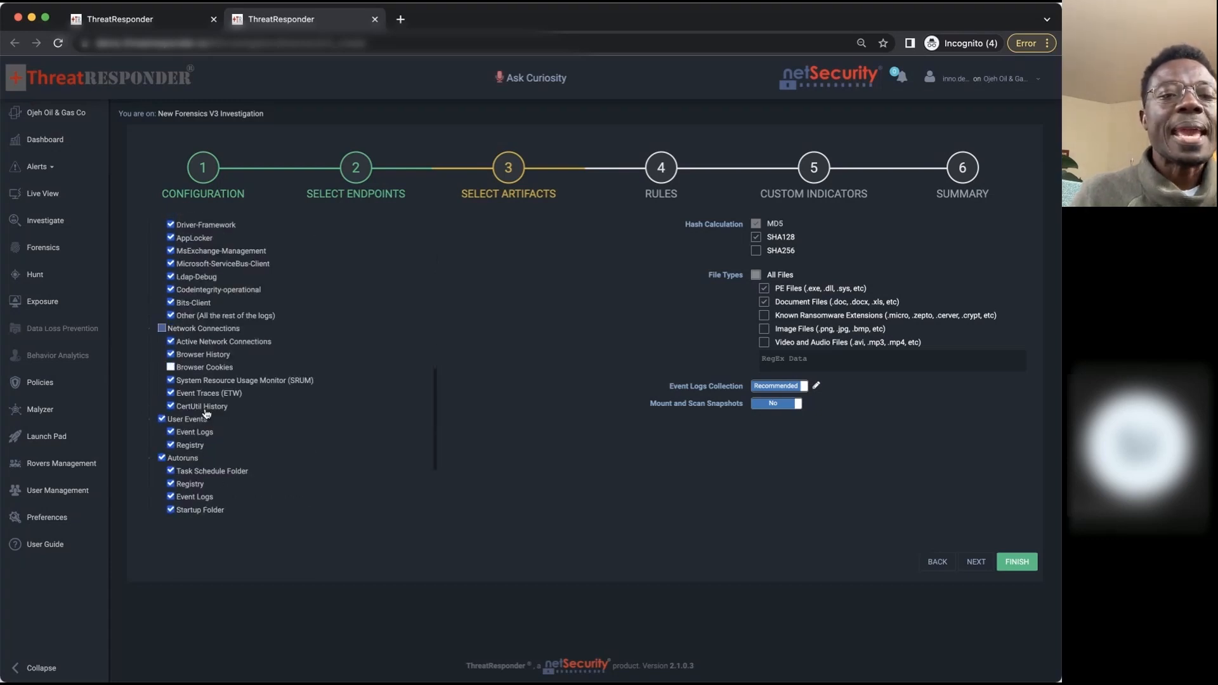
left_click(162, 329)
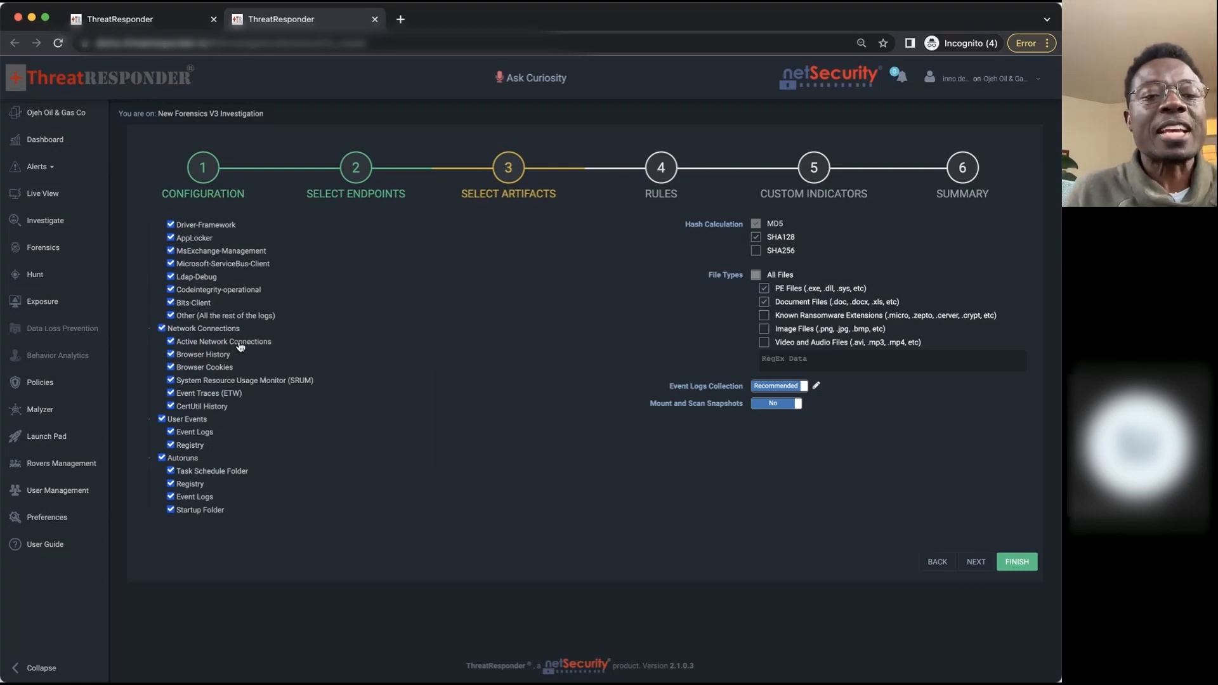
scroll(214, 376, "down", 4)
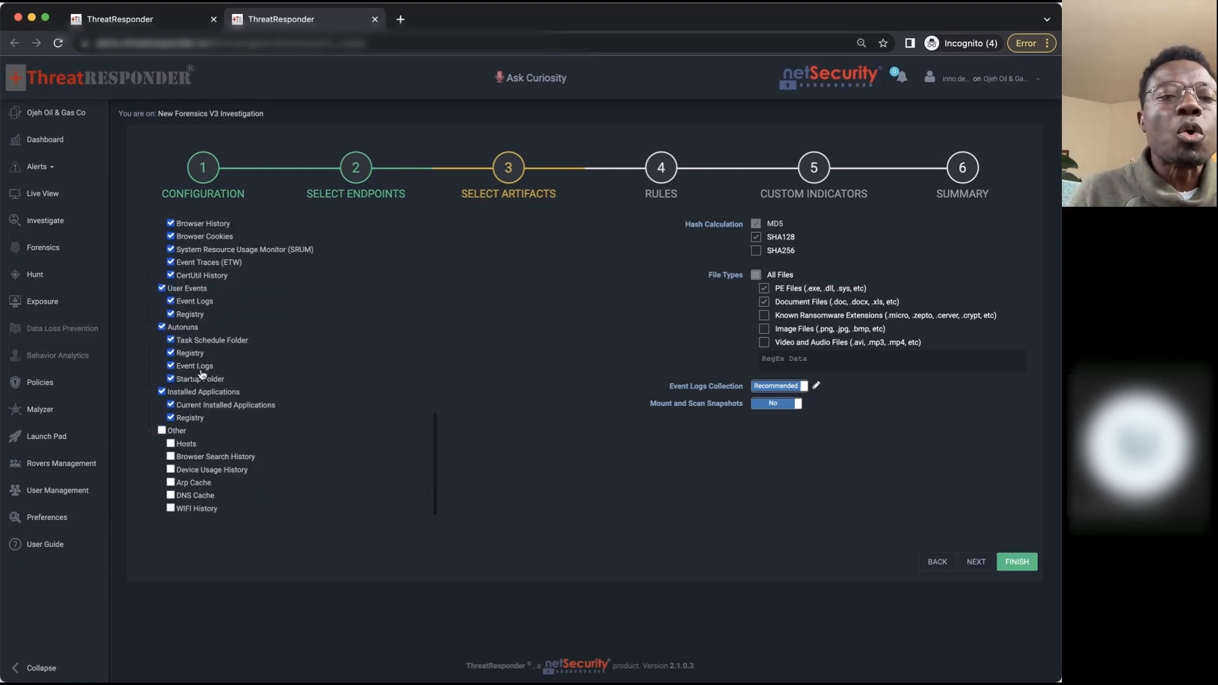
left_click(163, 430)
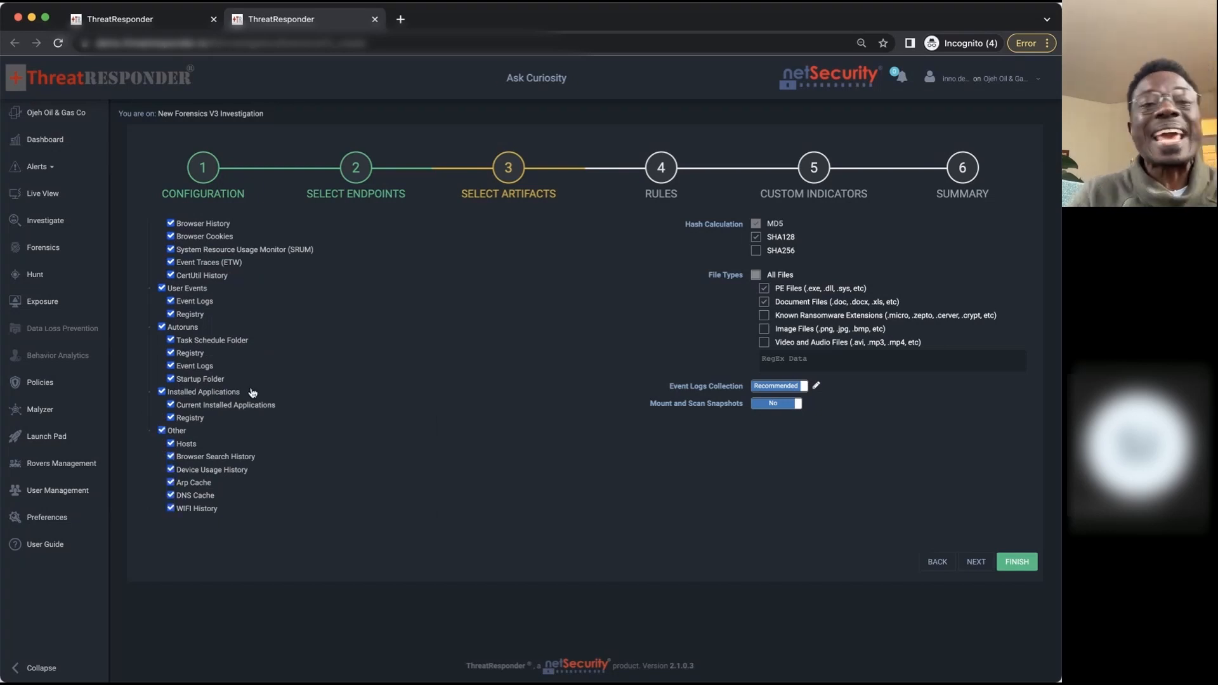
scroll(241, 377, "up", 15)
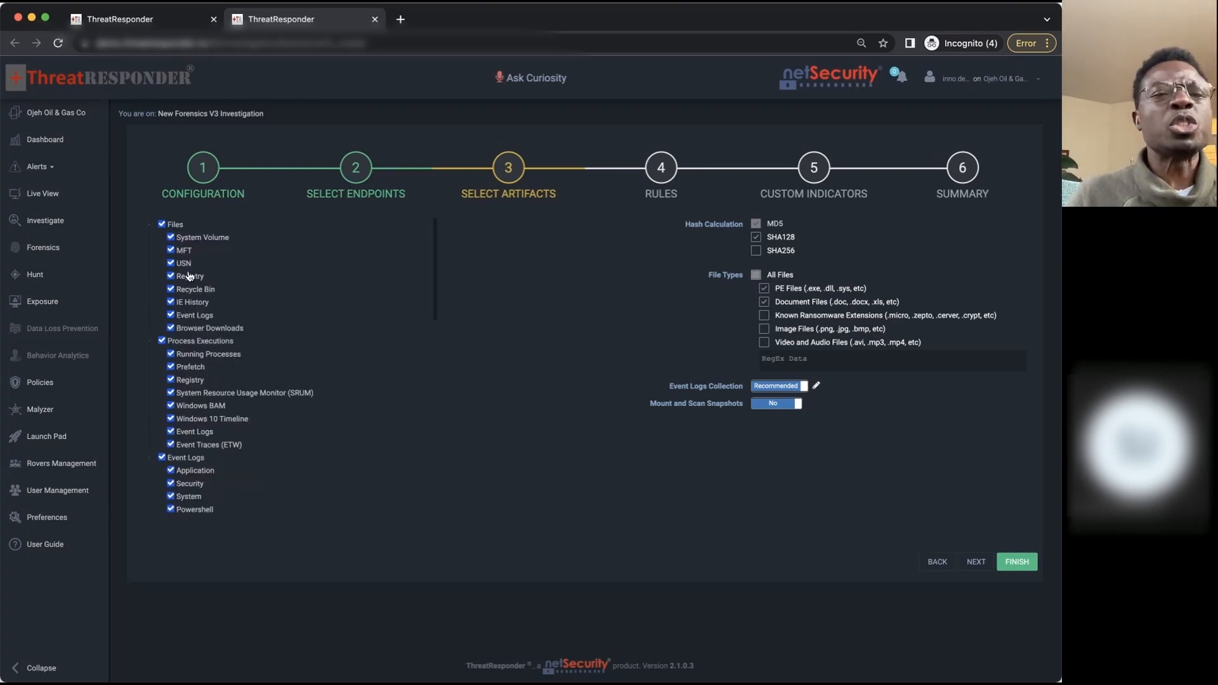
scroll(273, 279, "down", 3)
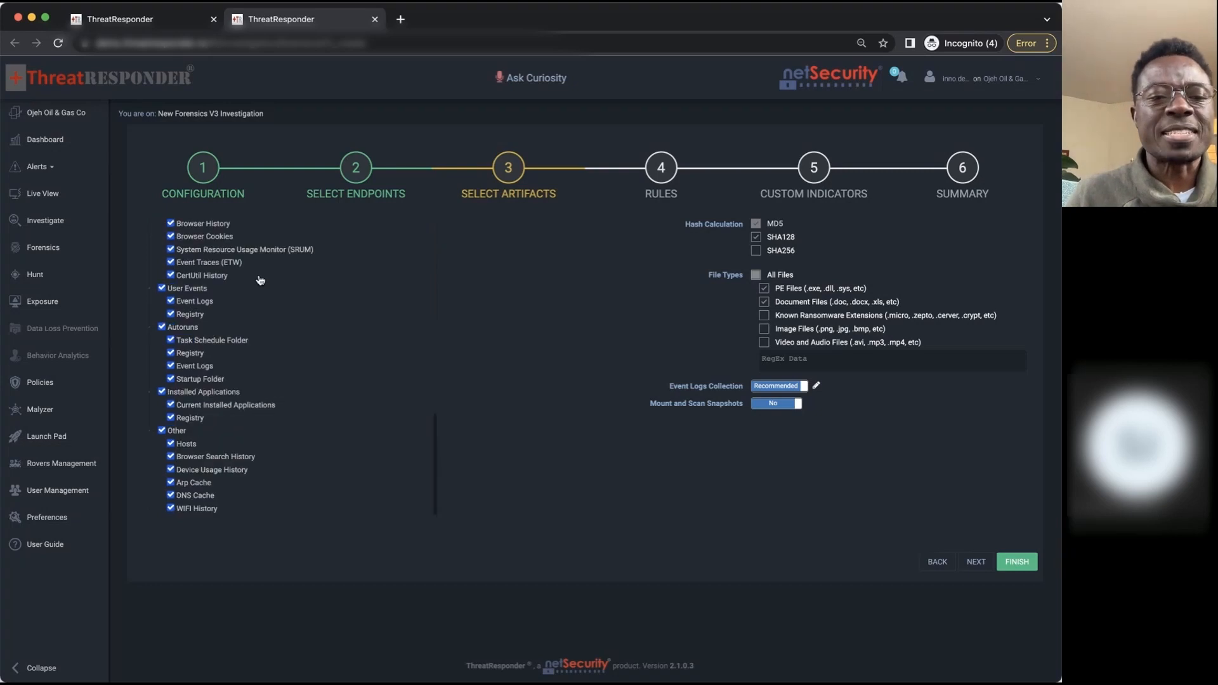
scroll(258, 290, "up", 3)
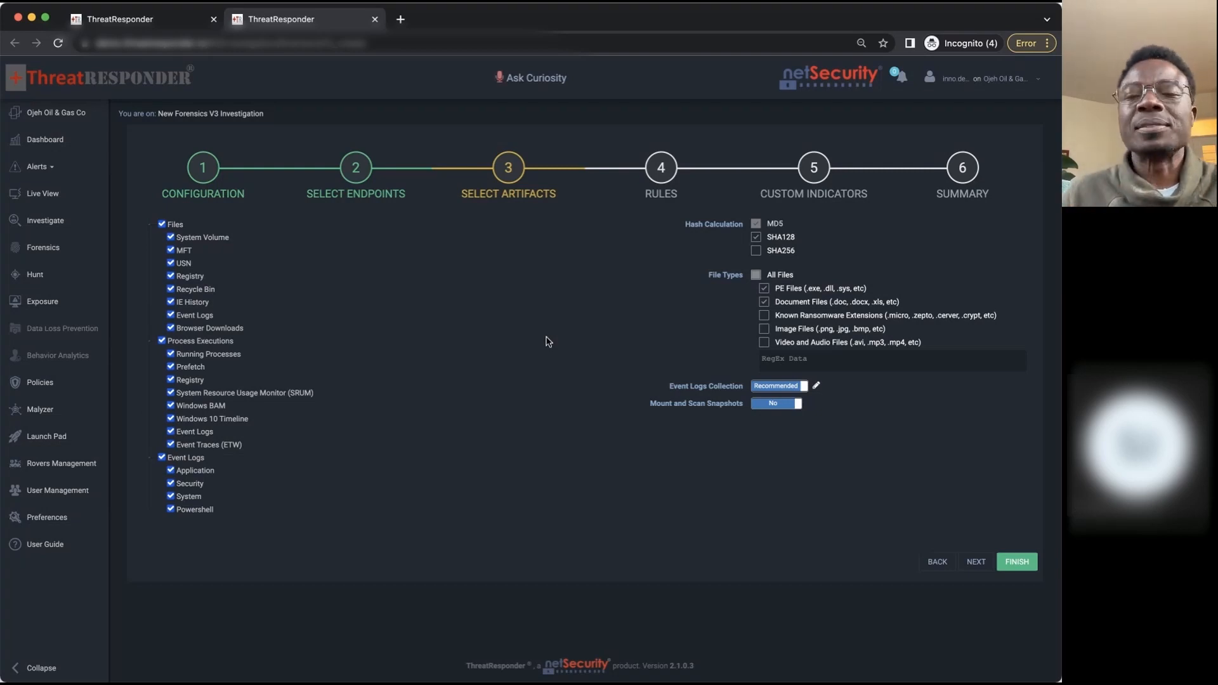
Add Known Ransomware Extensions to the scanned file types and set Event Logs Collection to Recommended.
left_click(756, 237)
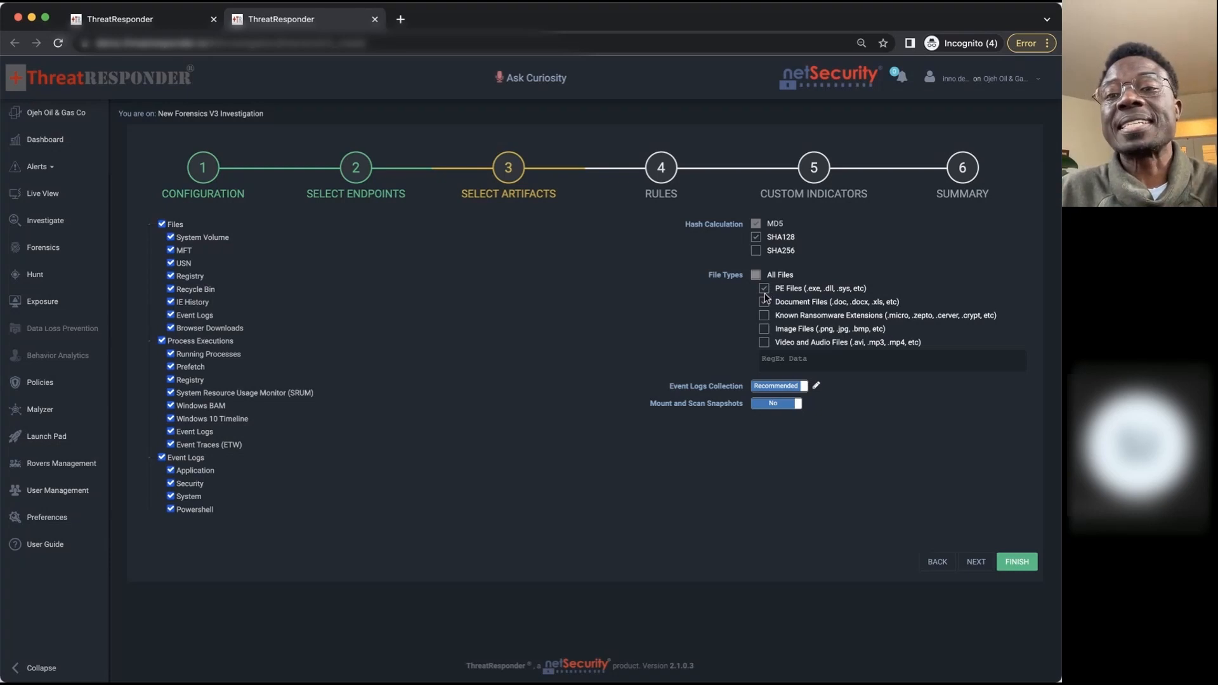
left_click(763, 316)
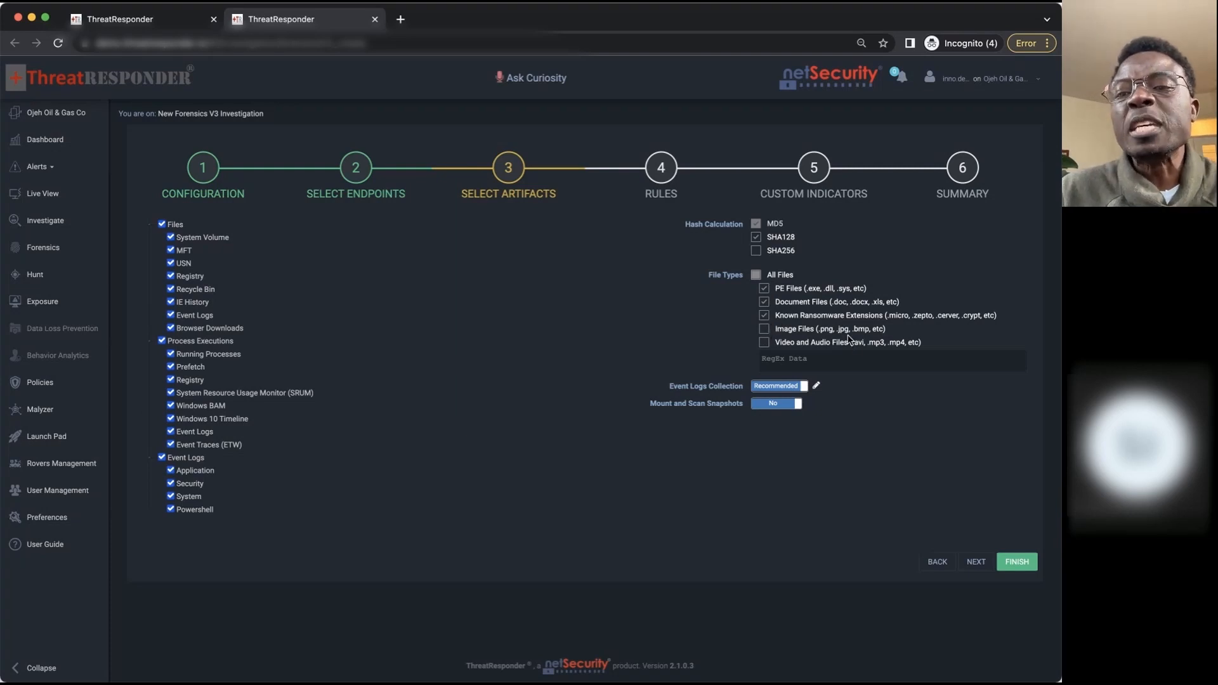
left_click(779, 388)
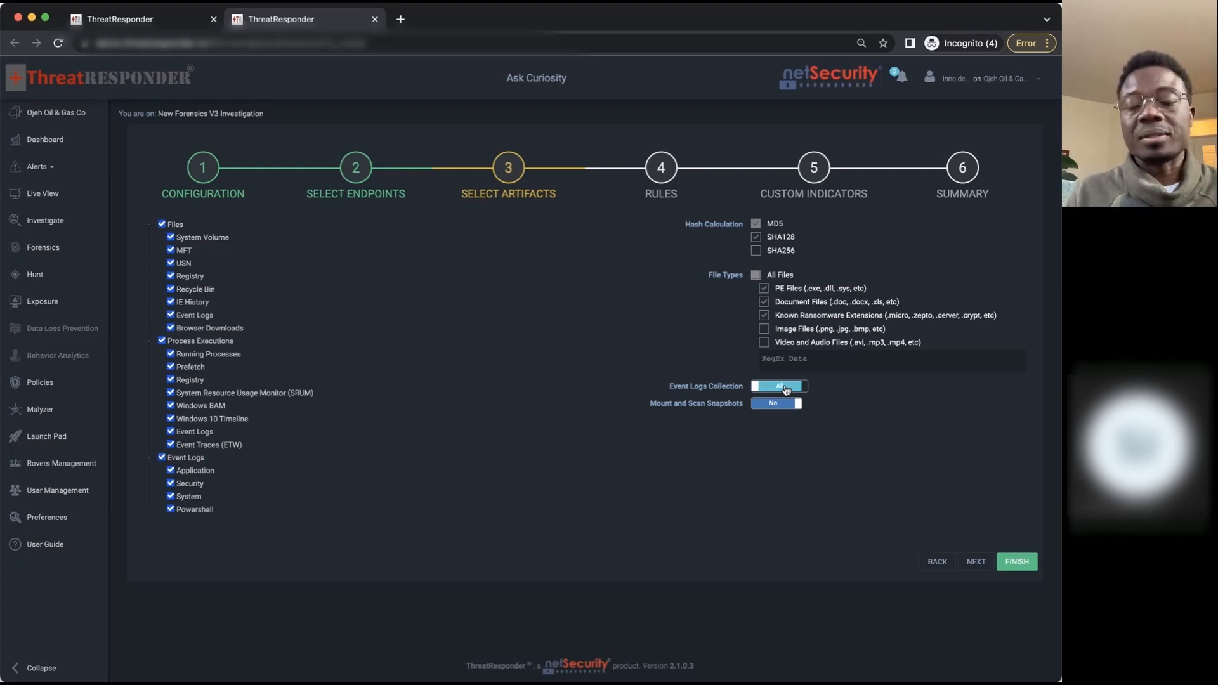
left_click(787, 389)
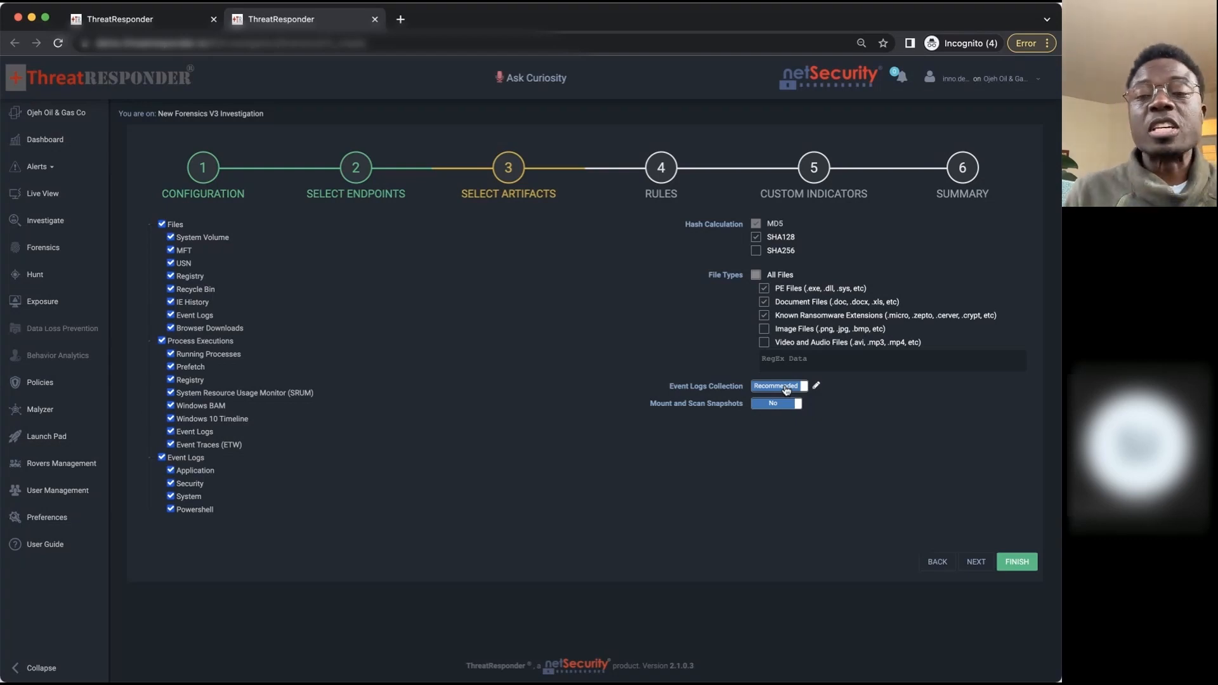
Try the All option for Event Logs Collection, set it back to Recommended, and proceed to rule selection.
left_click(787, 388)
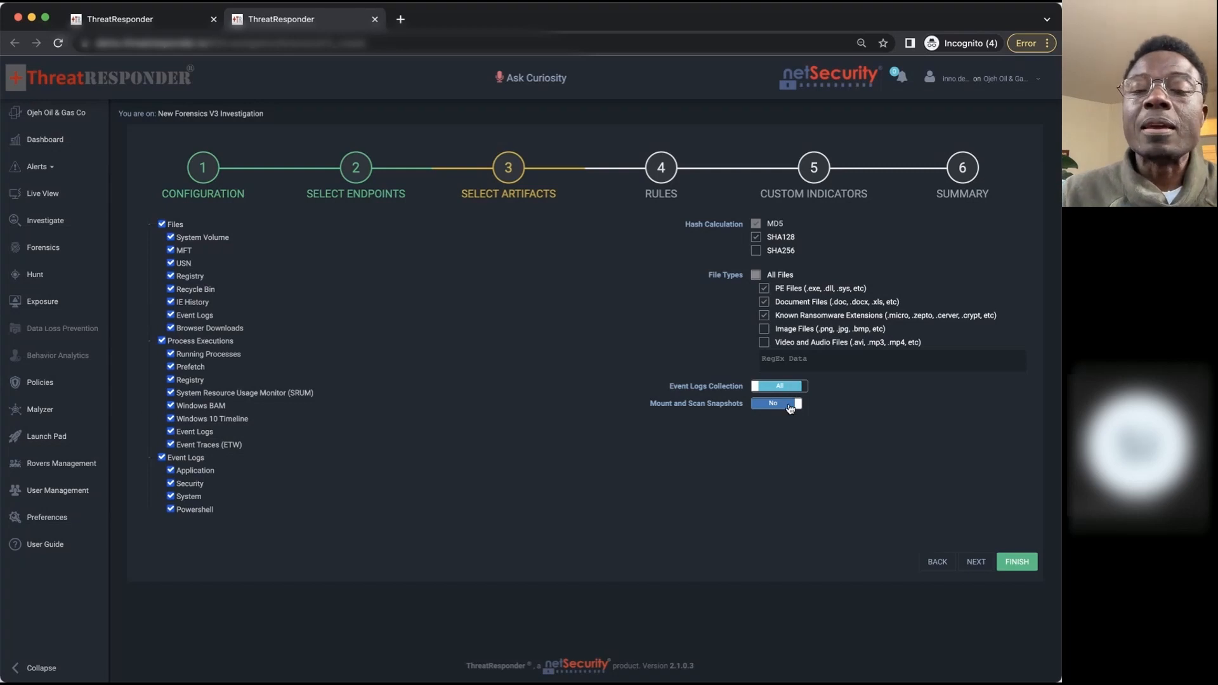
left_click(785, 392)
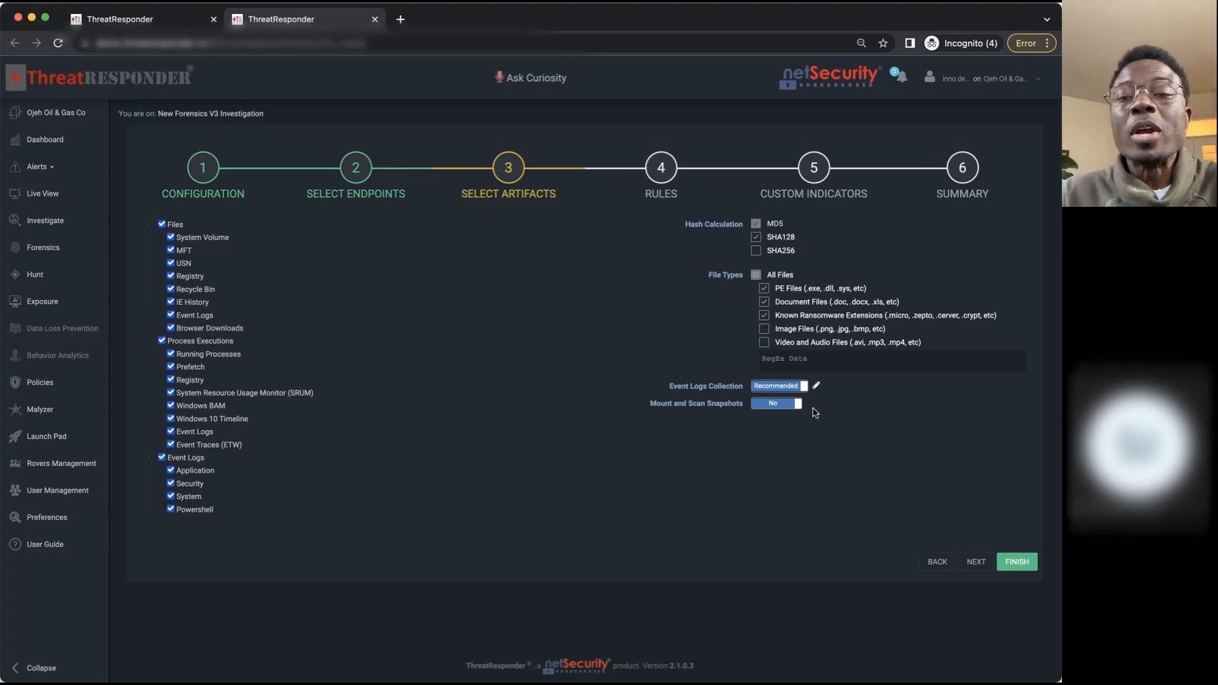
left_click(974, 564)
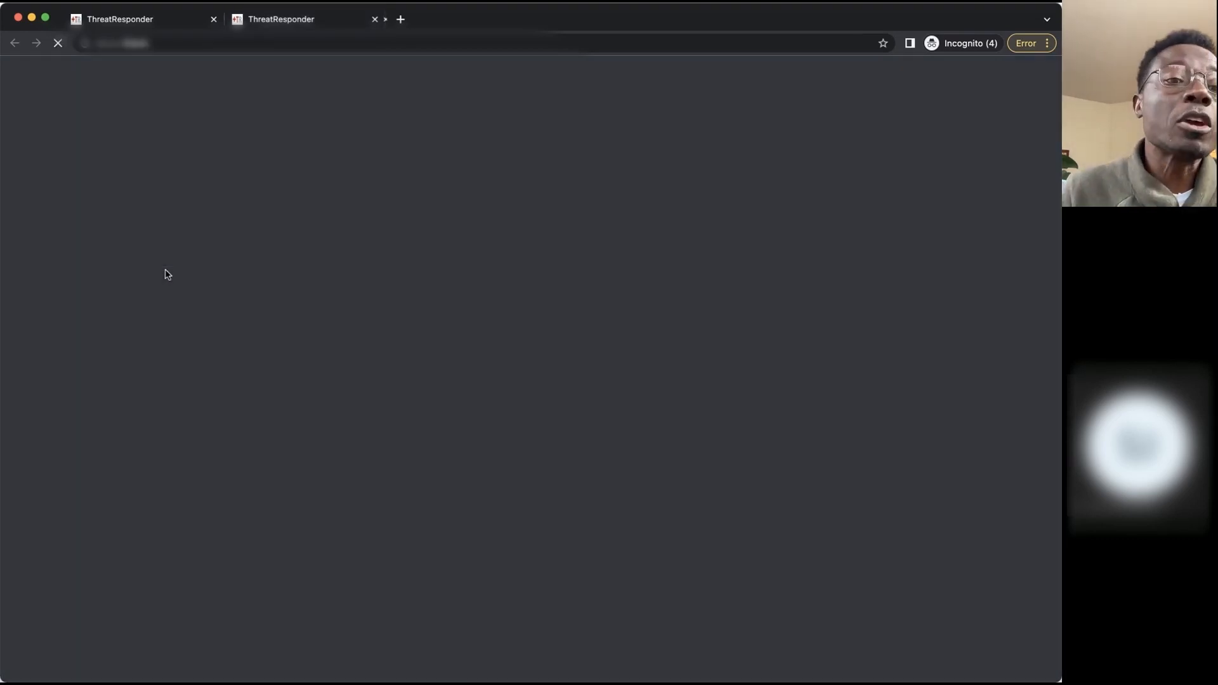
Open the Yara rule management page, view the Maldoc_PowerPointMouse.yar rule, and return to the investigation setup.
left_click(165, 270)
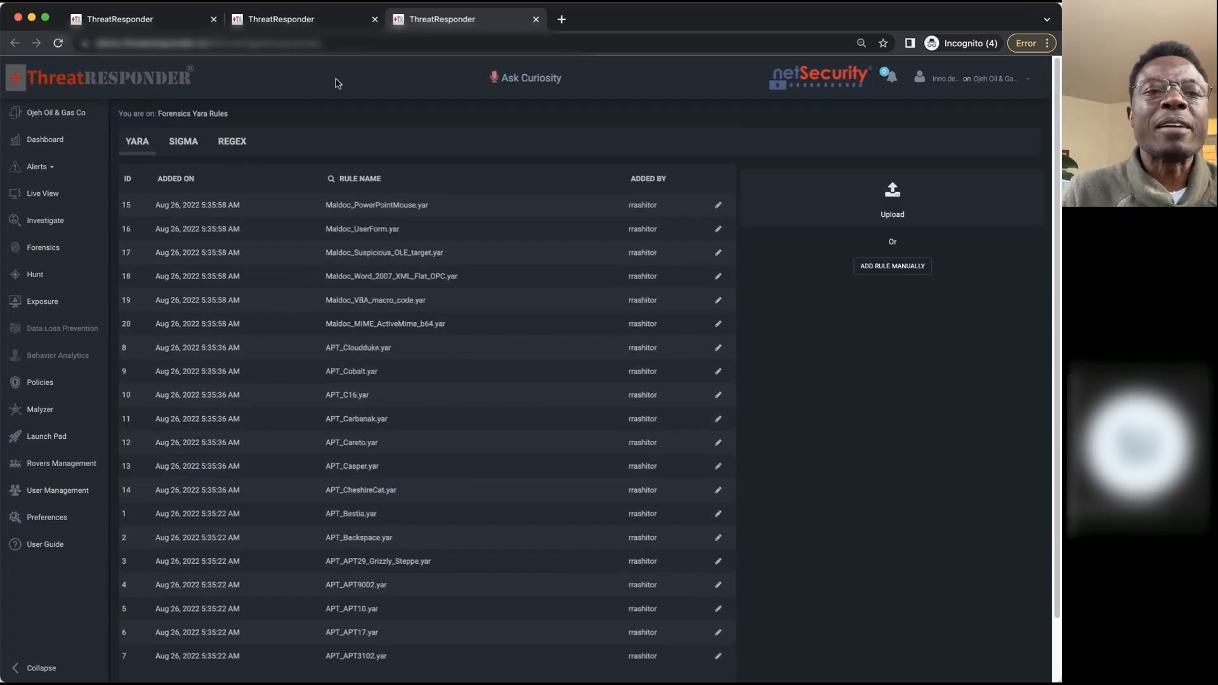
left_click(718, 205)
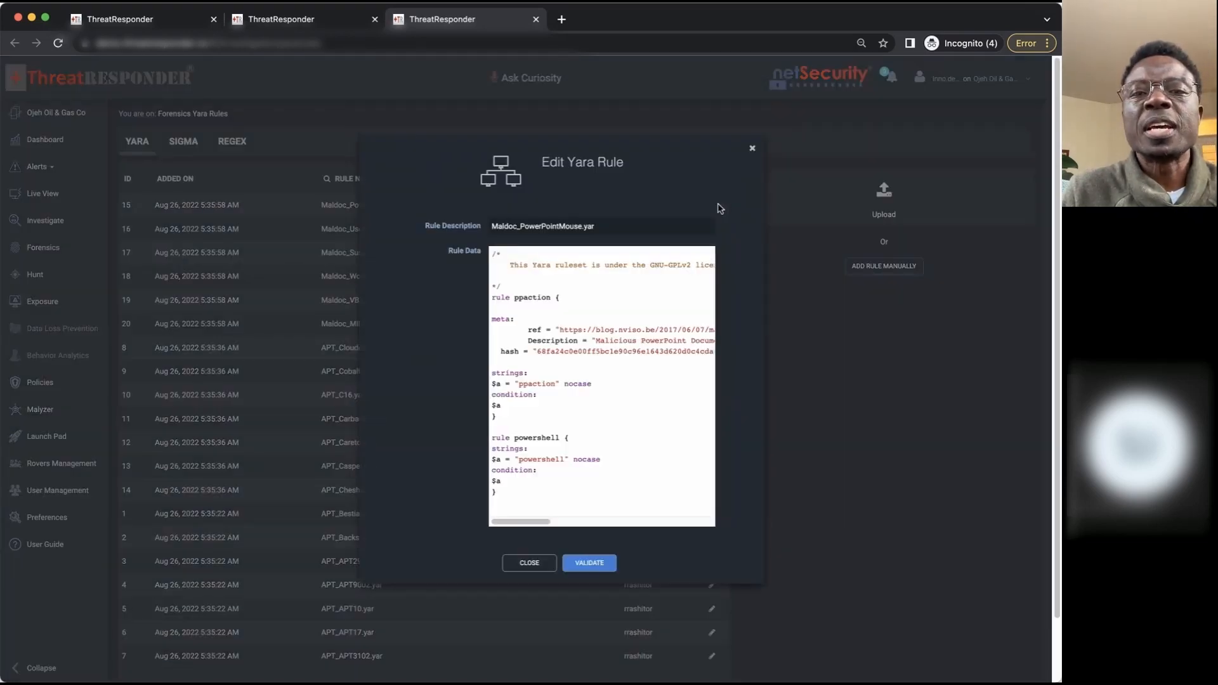
left_click(528, 567)
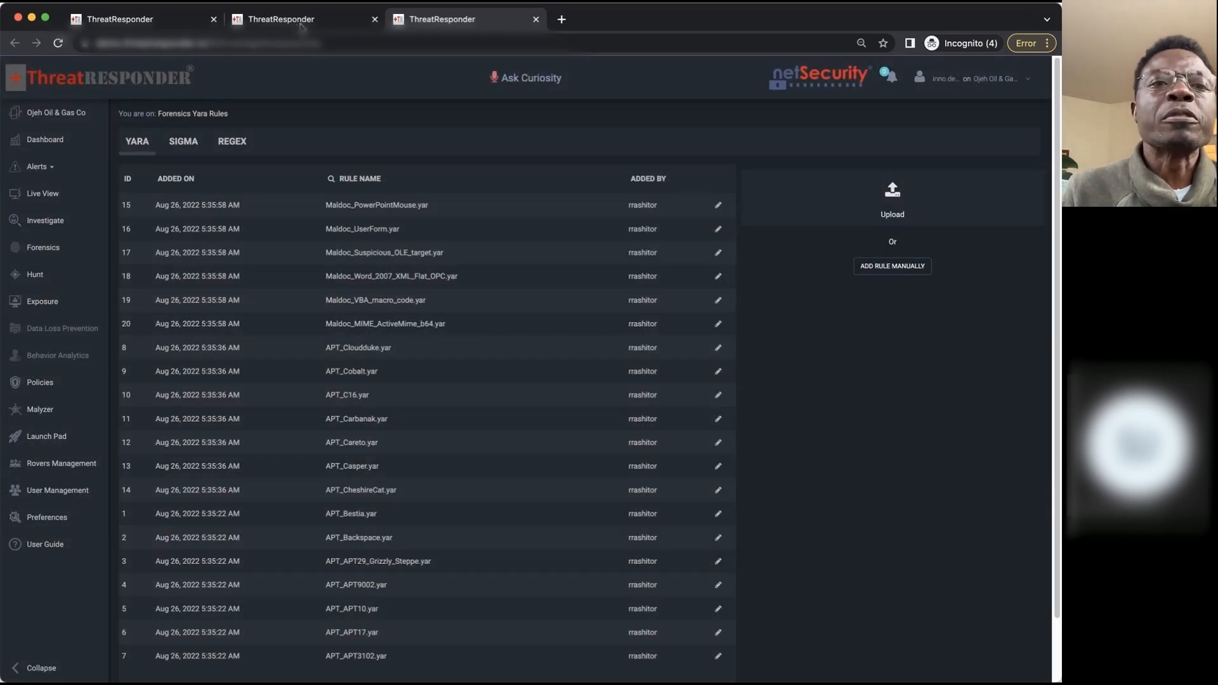
left_click(343, 24)
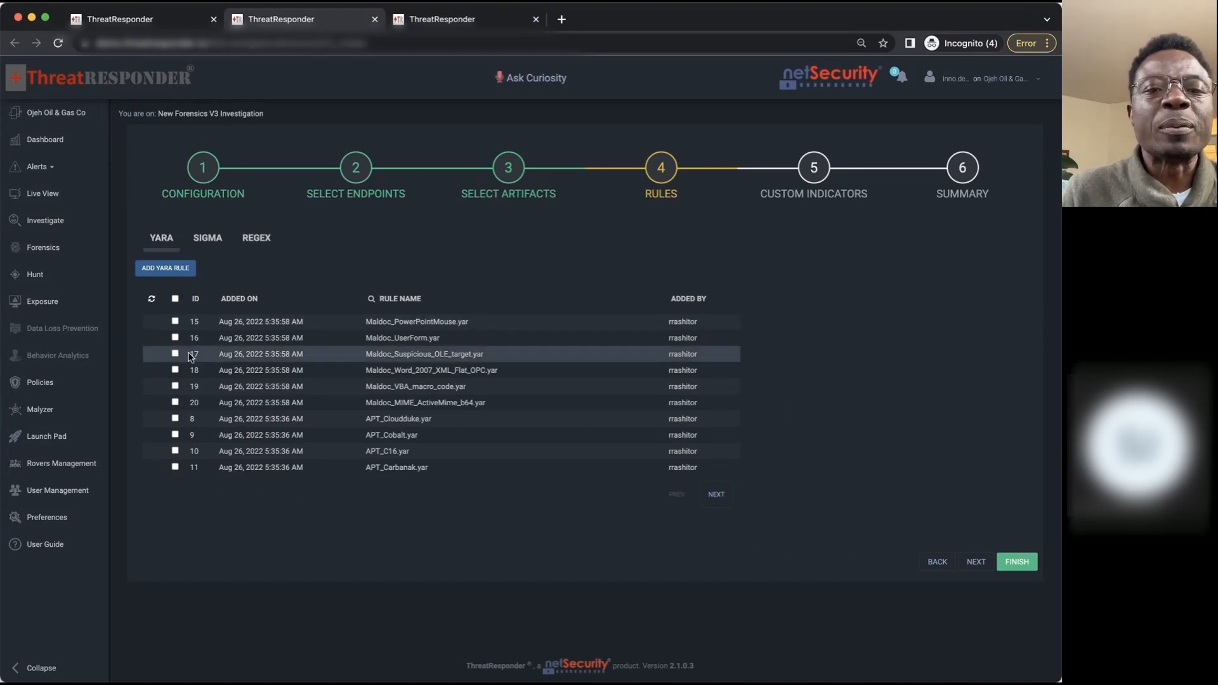
Include the Yara rules Maldoc_UserForm.yar and APT_Cobalt.yar in the investigation and proceed past the rules.
left_click(175, 338)
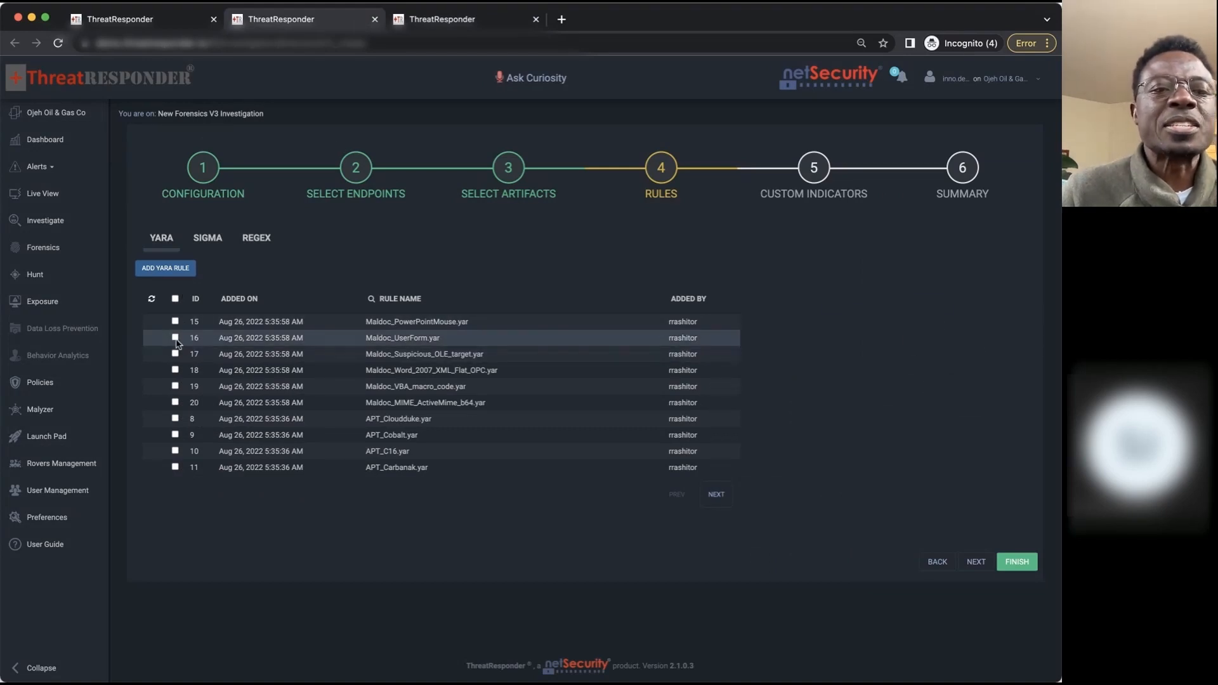
left_click(176, 435)
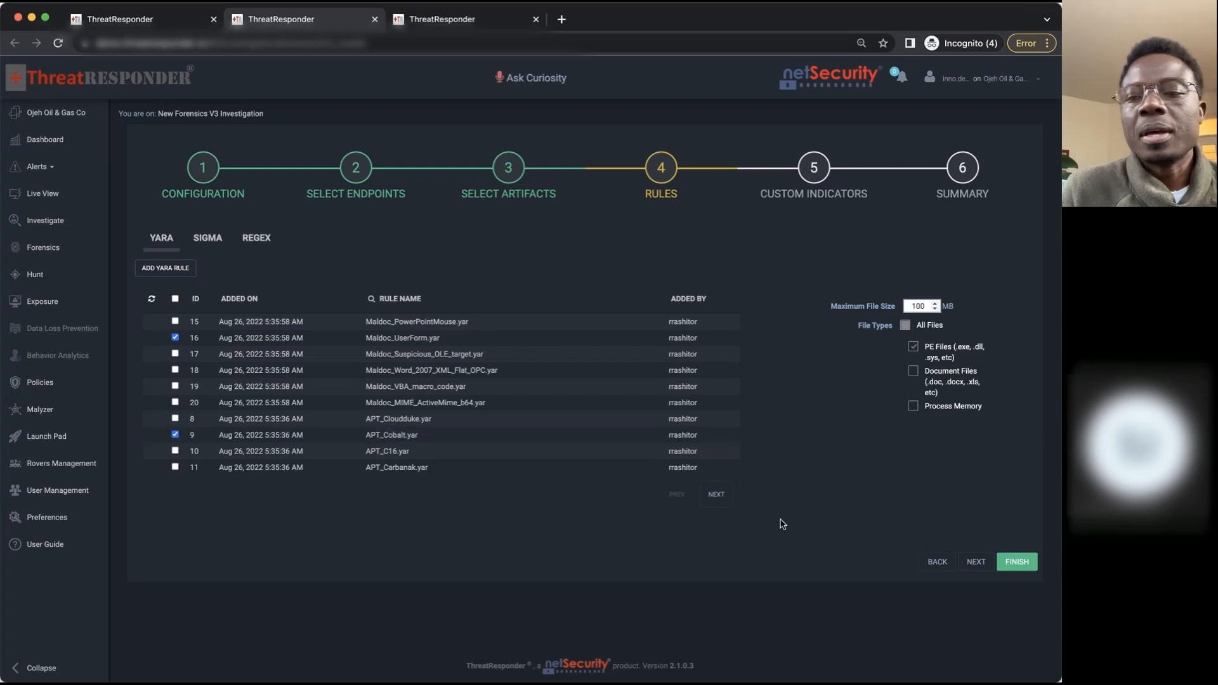
left_click(975, 562)
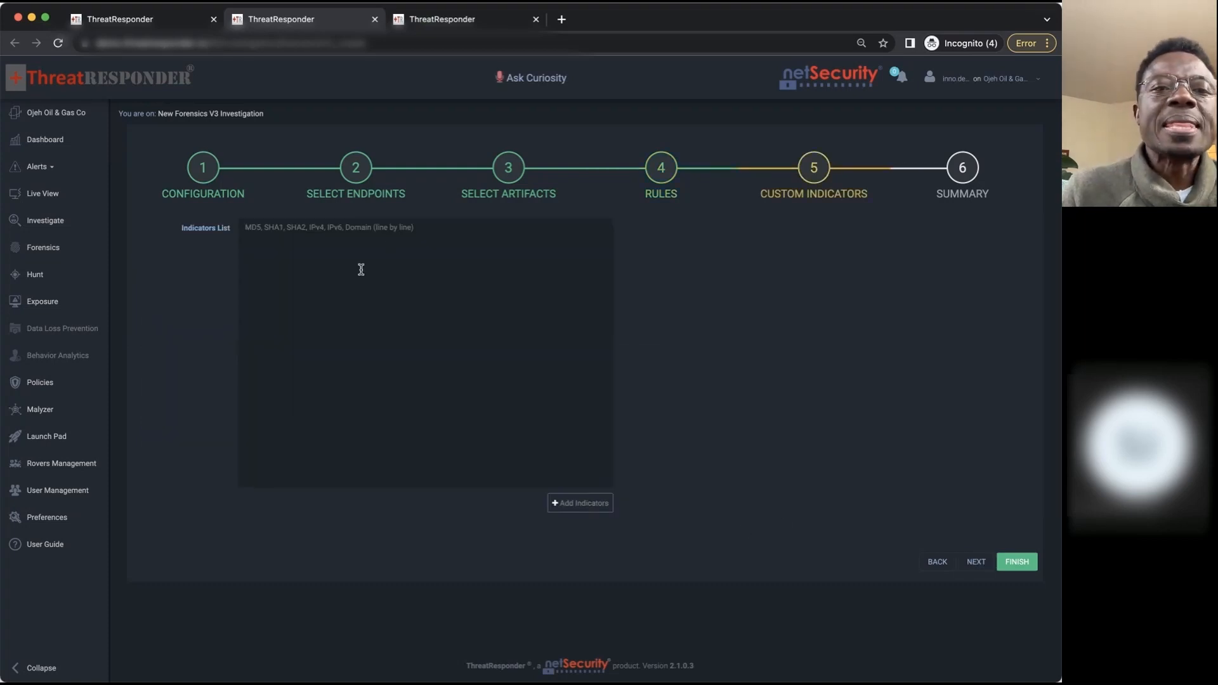
Return to the rules, include the email and ip address Regex rules, and proceed to custom indicators.
left_click(938, 563)
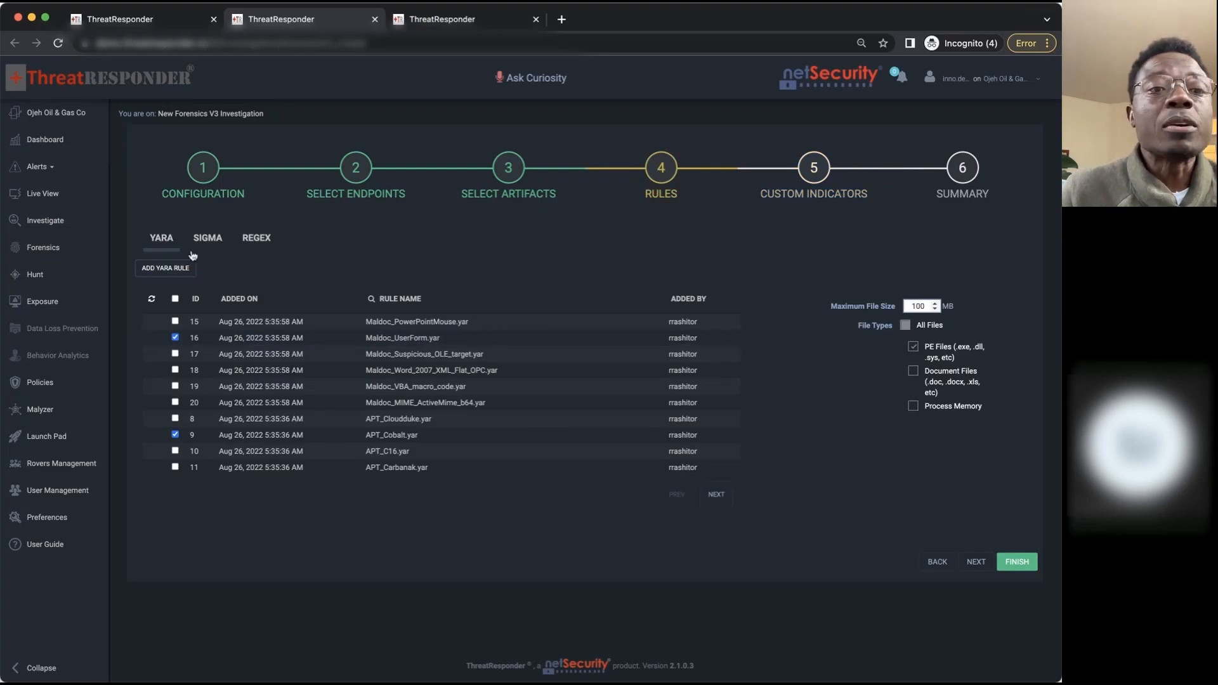
left_click(211, 242)
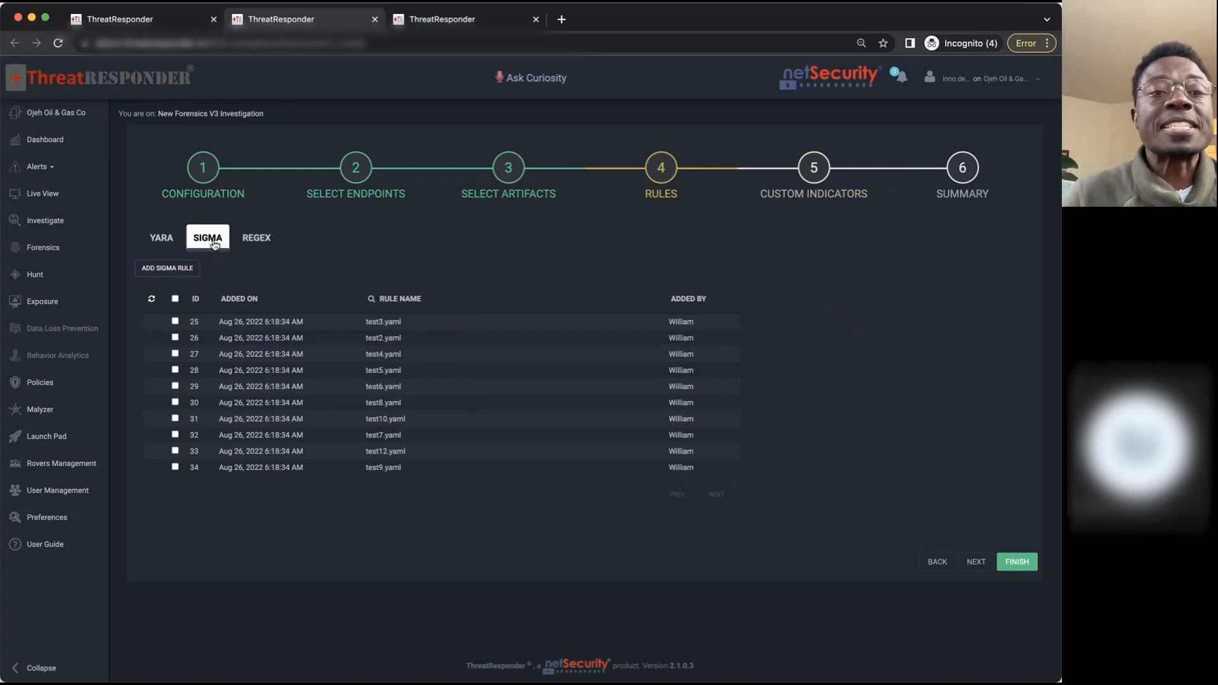
left_click(260, 242)
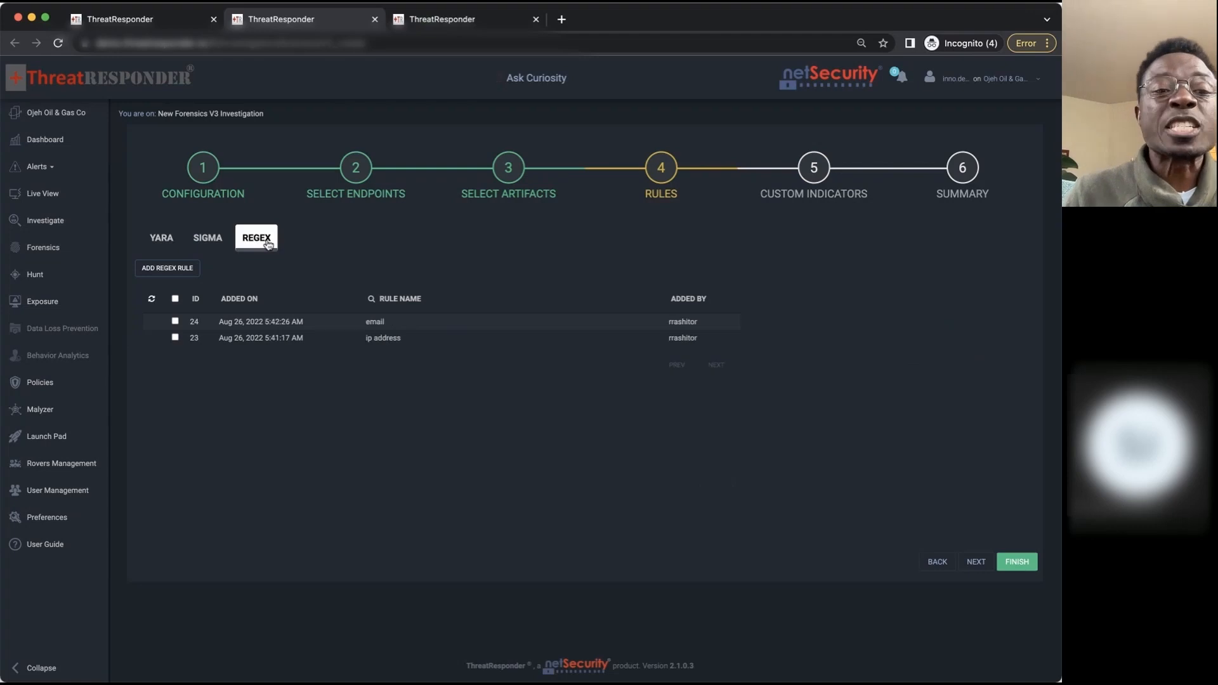
left_click(175, 321)
left_click(175, 338)
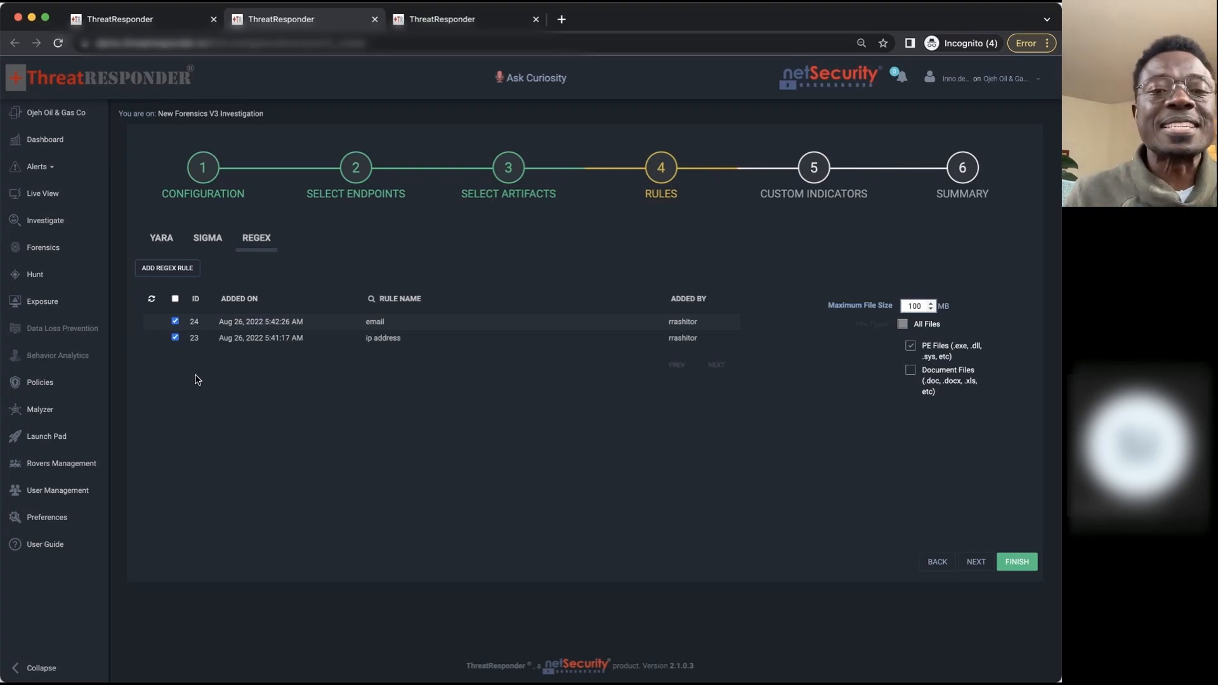
left_click(977, 562)
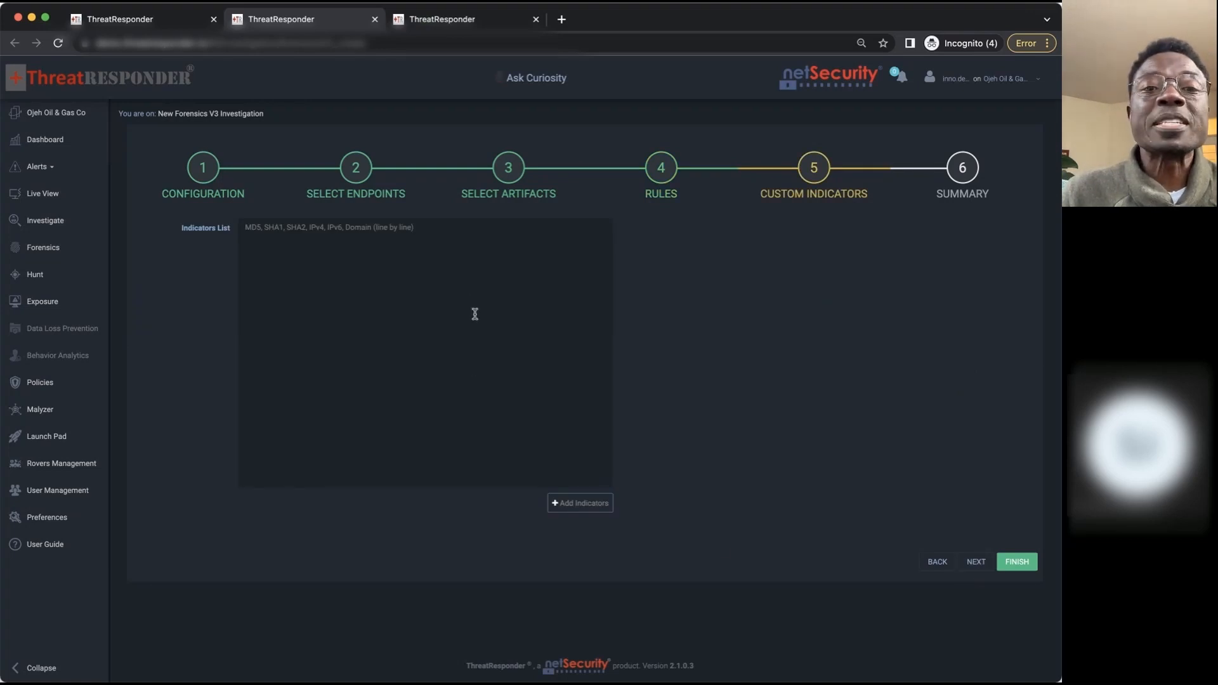
Leave the custom indicators empty and create the investigation after reviewing its summary.
left_click(420, 262)
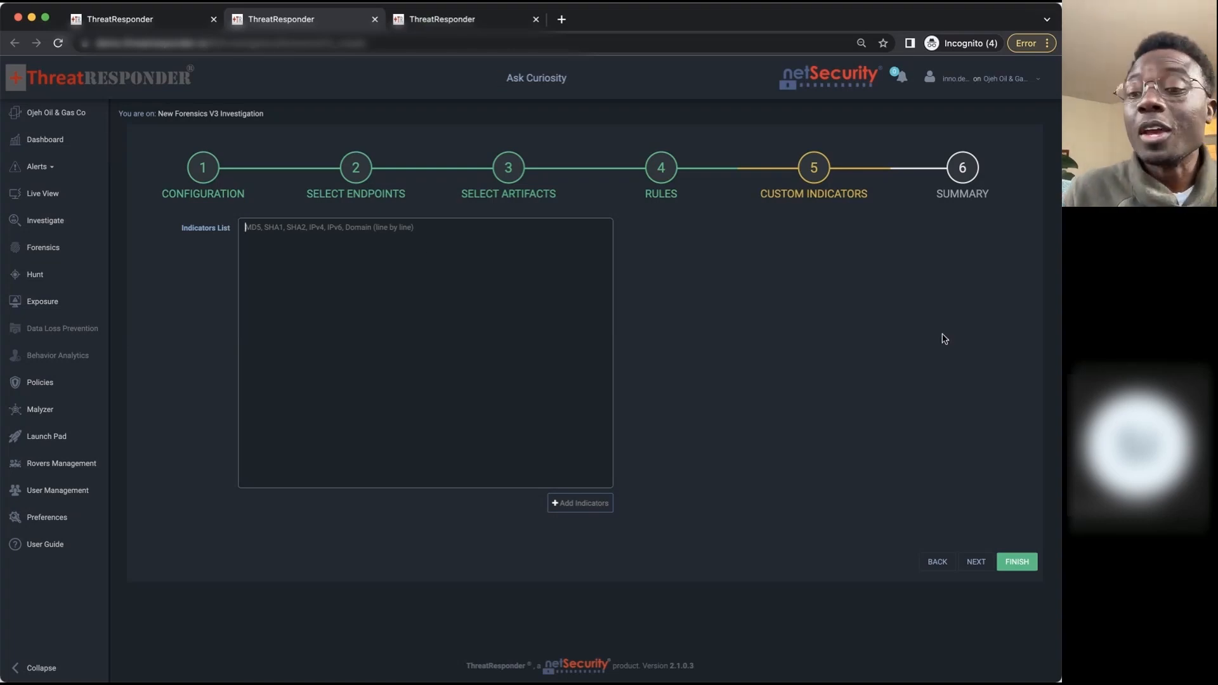
left_click(970, 562)
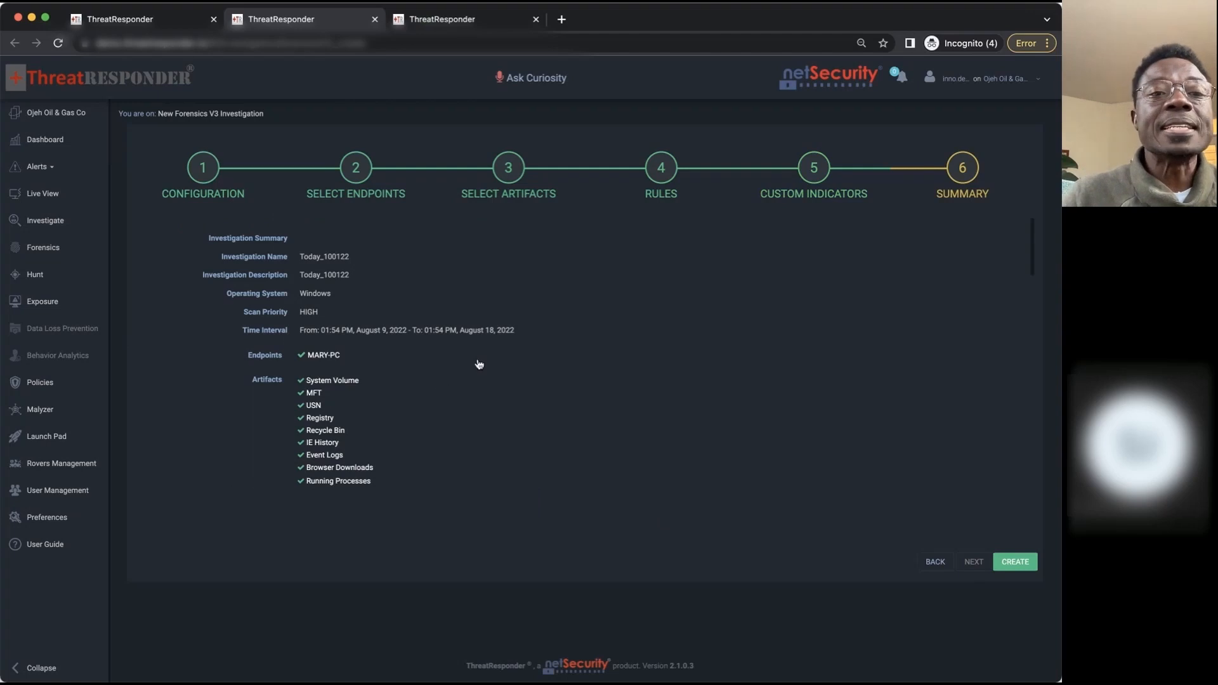
scroll(479, 364, "down", 10)
scroll(479, 363, "up", 10)
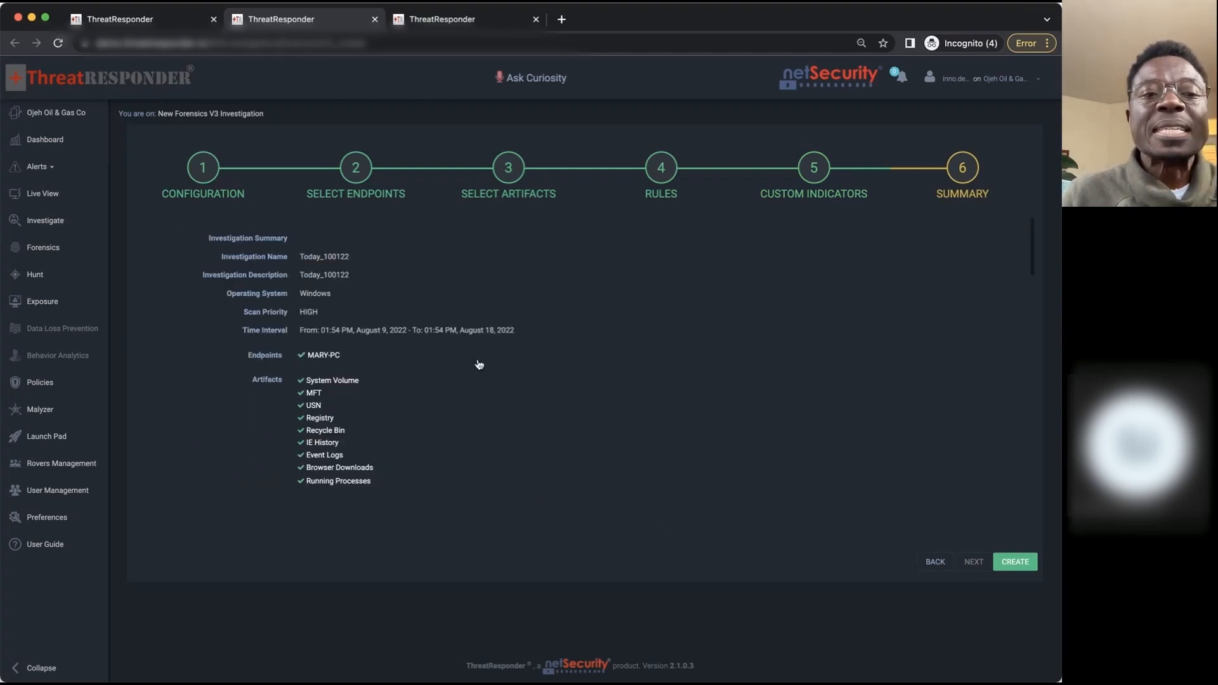
scroll(399, 317, "down", 10)
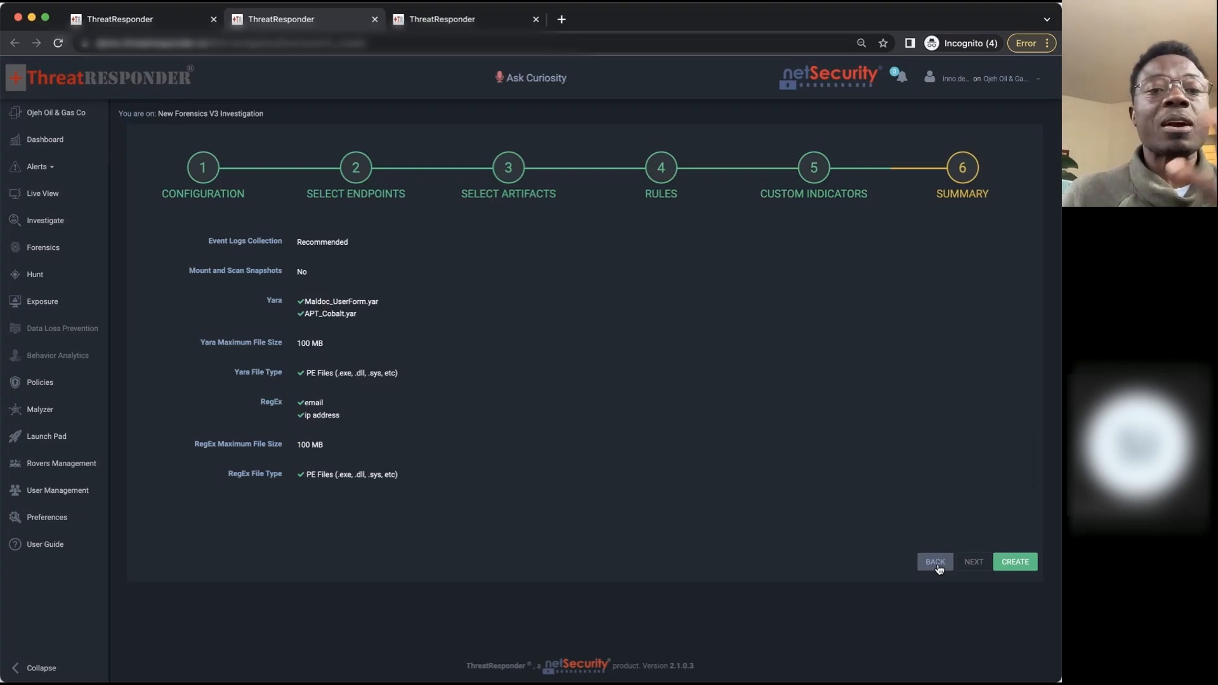
scroll(717, 452, "up", 3)
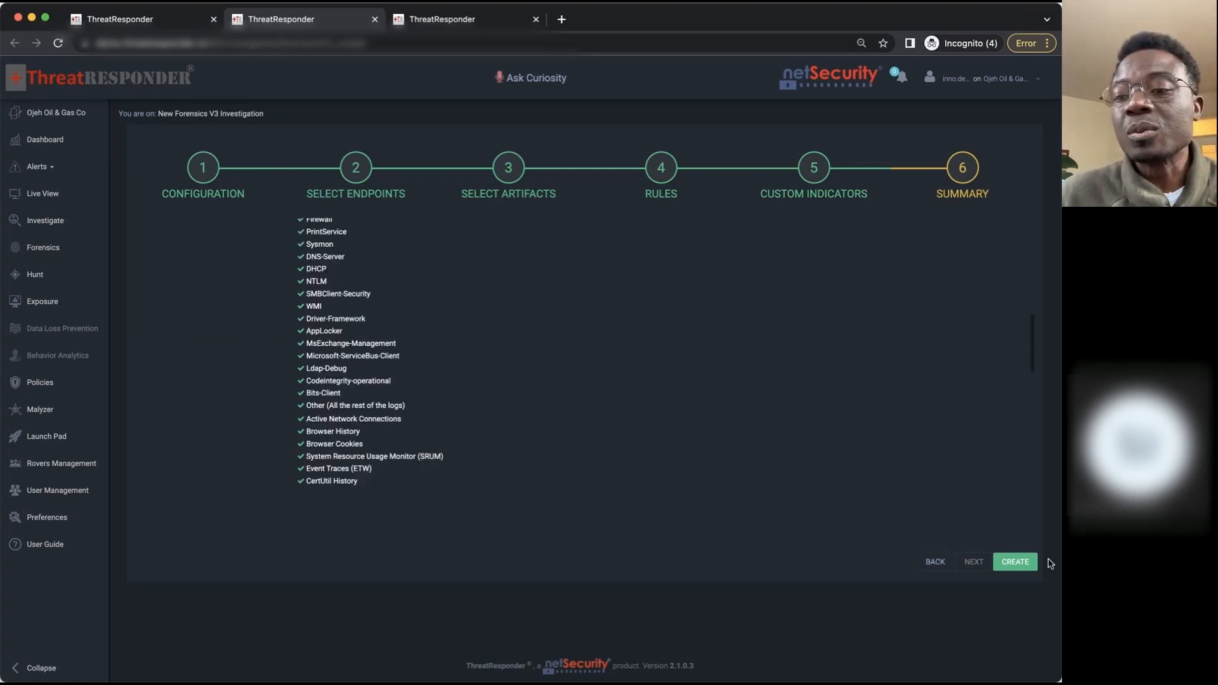
left_click(1019, 562)
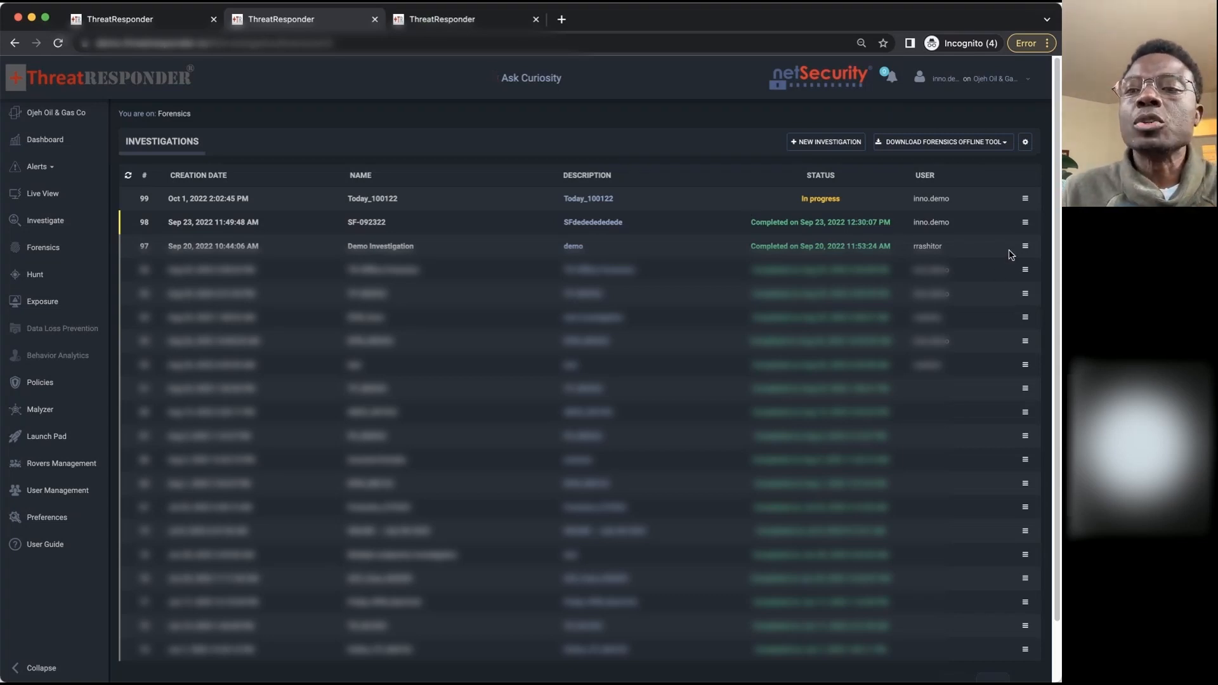
Check the actions offered for the Demo Investigation and SF-092322 entries, and open the details of SF-092322.
left_click(1026, 247)
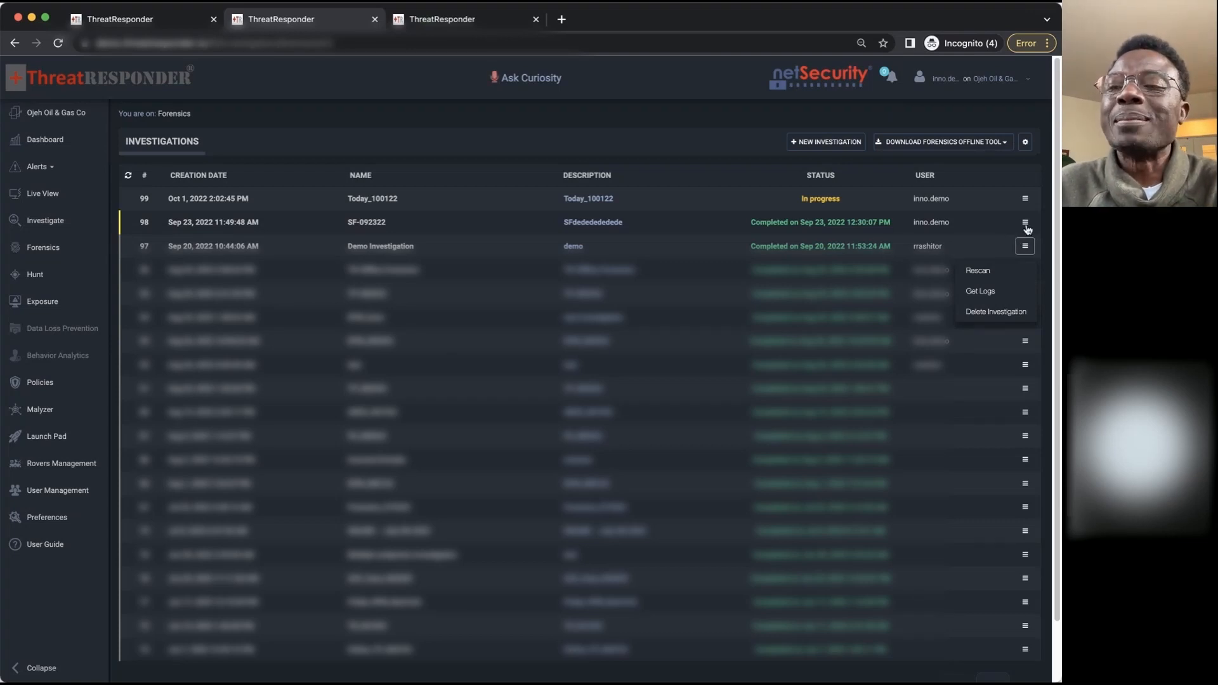
left_click(1025, 223)
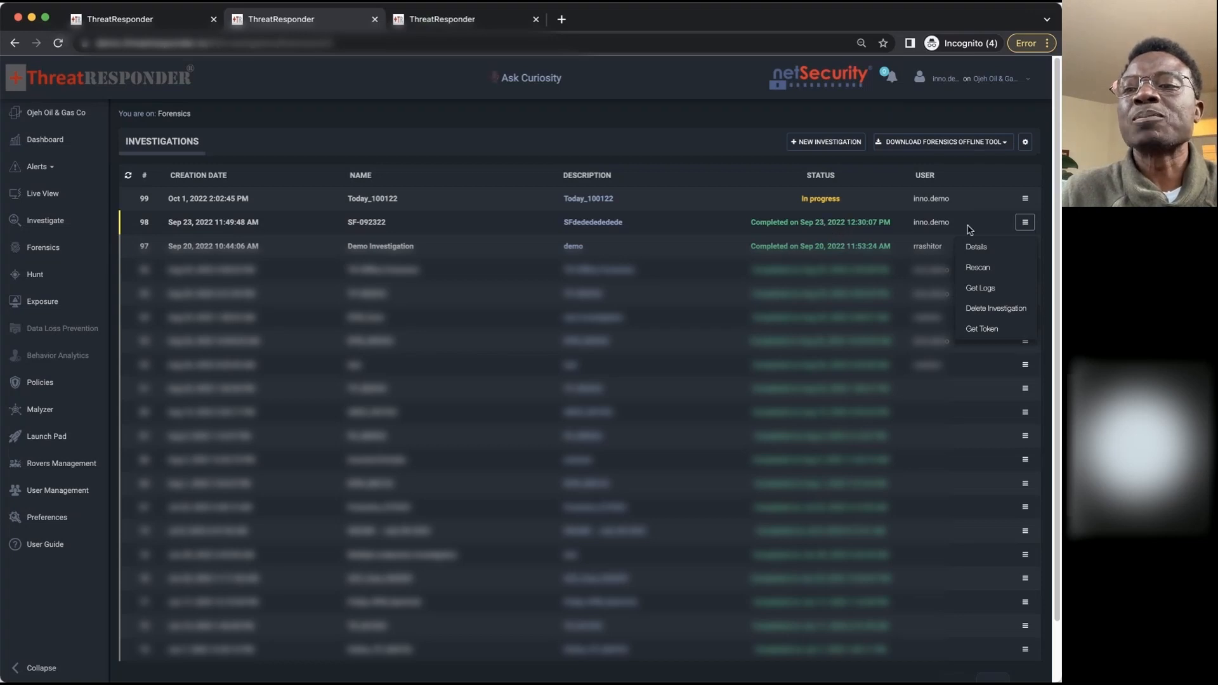
left_click(1050, 209)
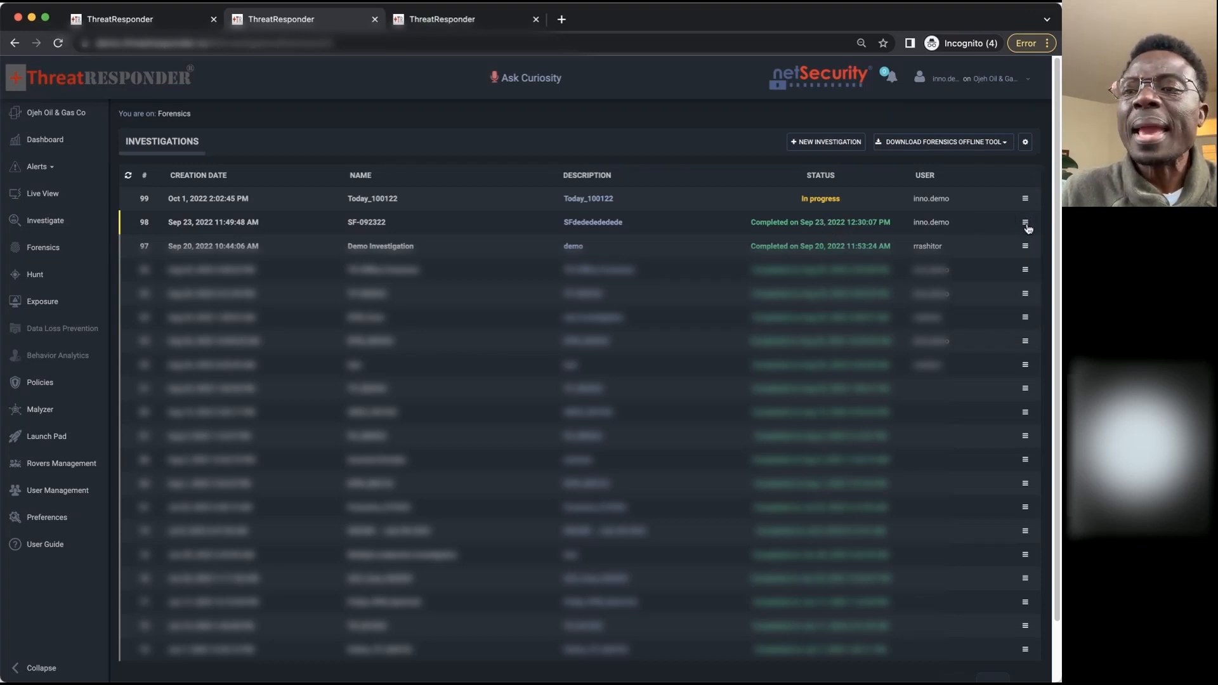
left_click(1025, 222)
left_click(985, 251)
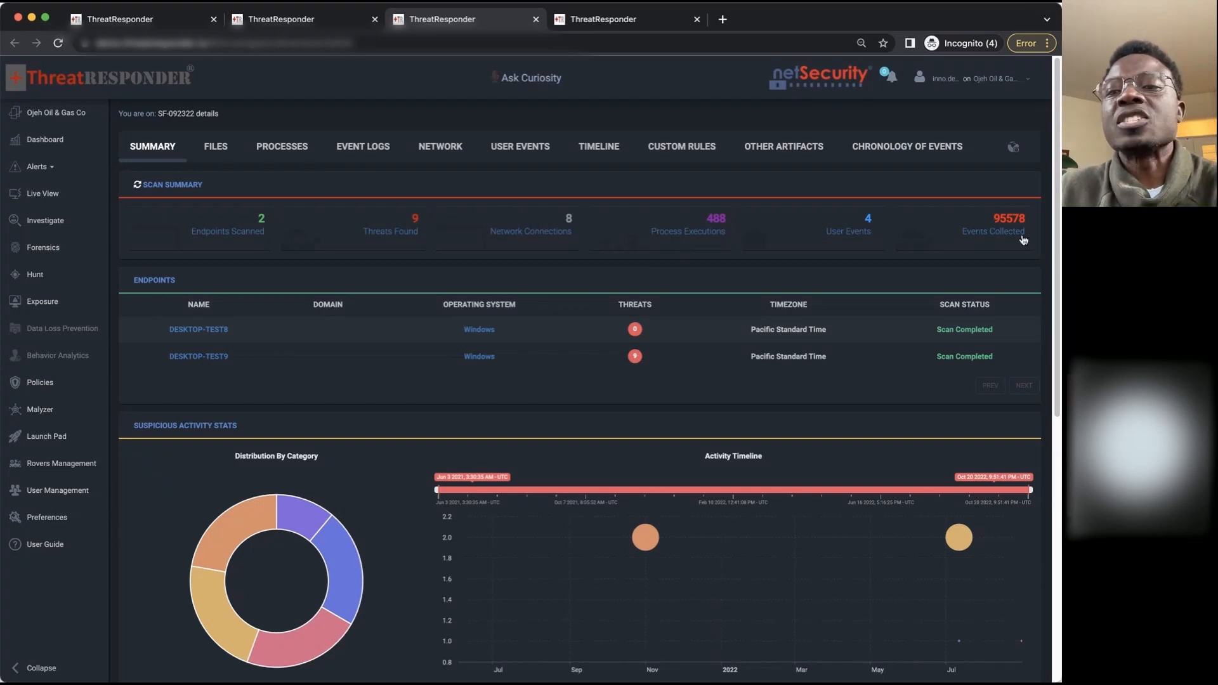
Review the SF-092322 scan summary, scanned endpoints, suspicious activity statistics and suspicious activity details.
scroll(690, 444, "down", 5)
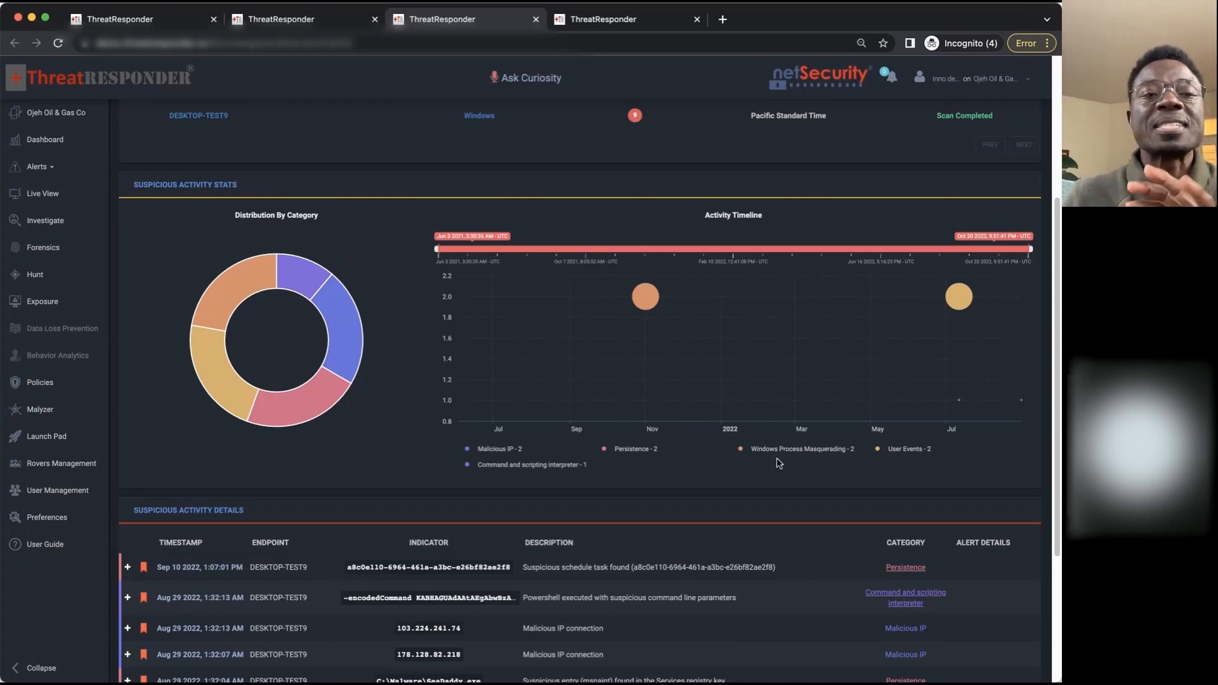
scroll(480, 357, "up", 5)
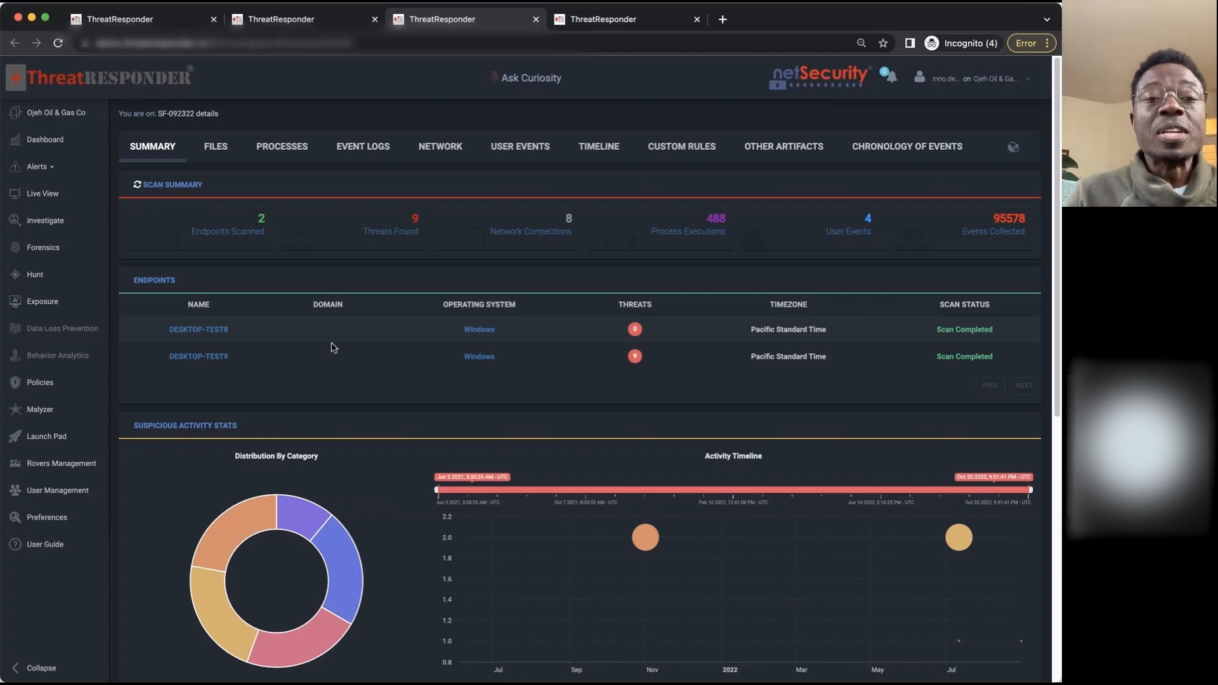
scroll(326, 345, "down", 7)
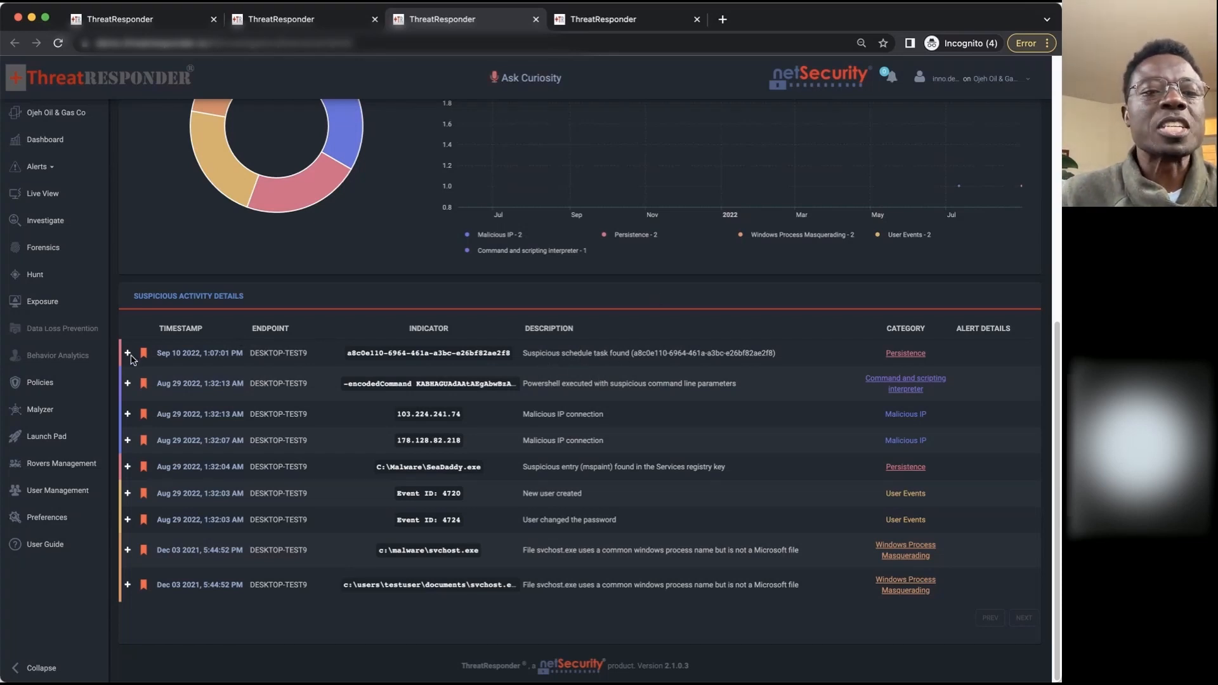
Expand the suspicious scheduled task found on Sep 10, 2022 and examine its path, MD5 hash and source.
left_click(128, 356)
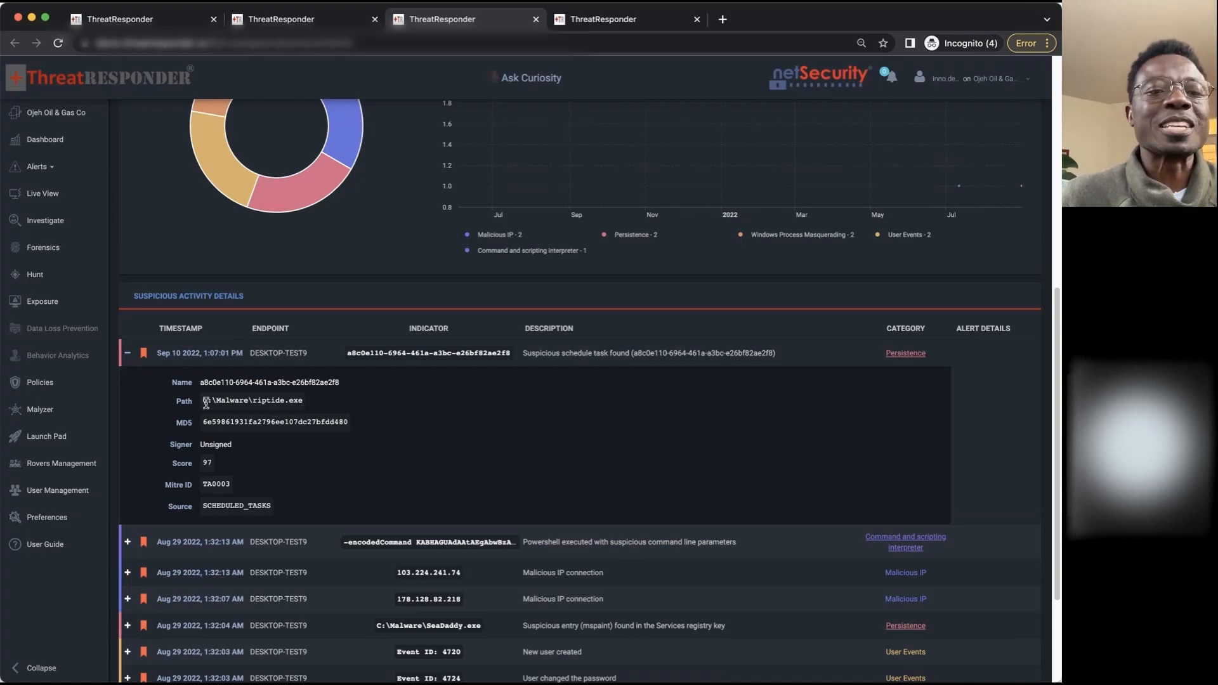
left_click_drag(206, 403, 317, 401)
left_click(317, 400)
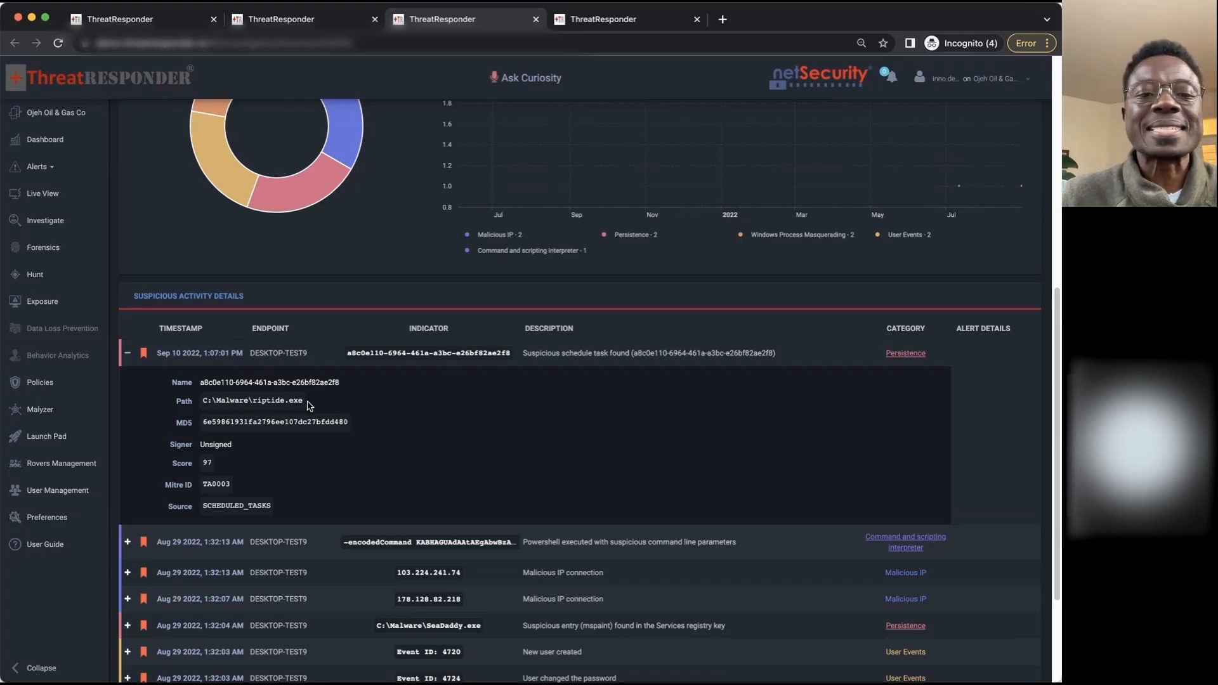
left_click_drag(355, 424, 206, 425)
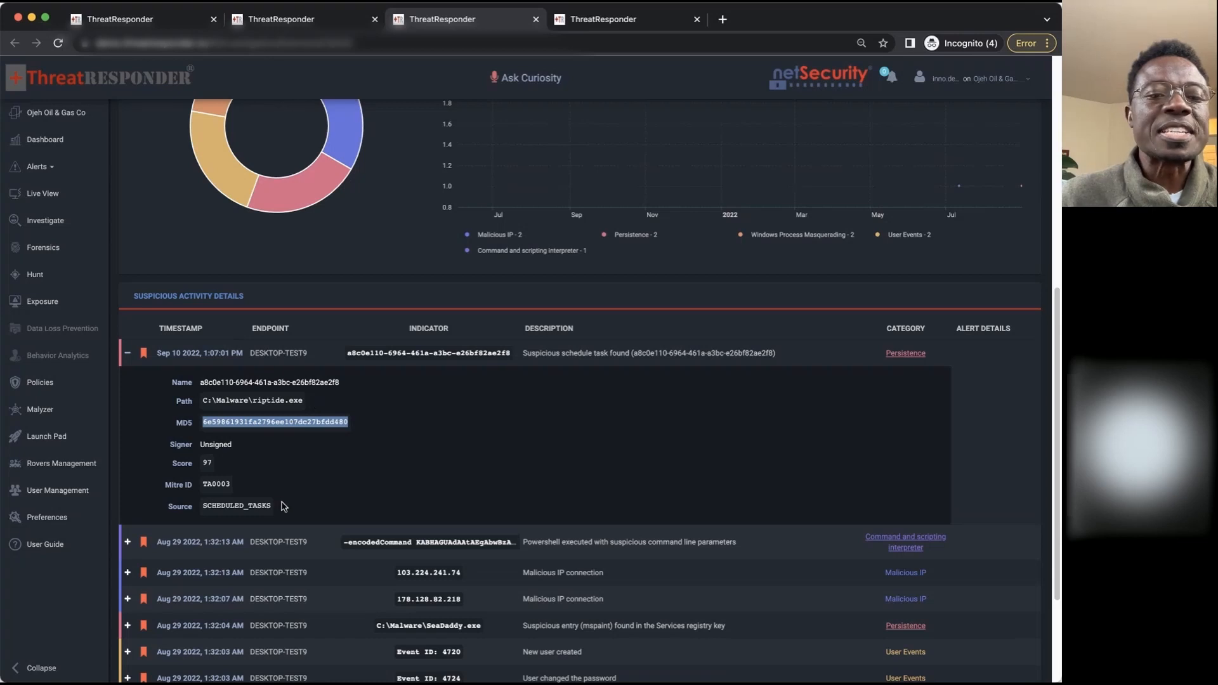
left_click_drag(279, 506, 202, 504)
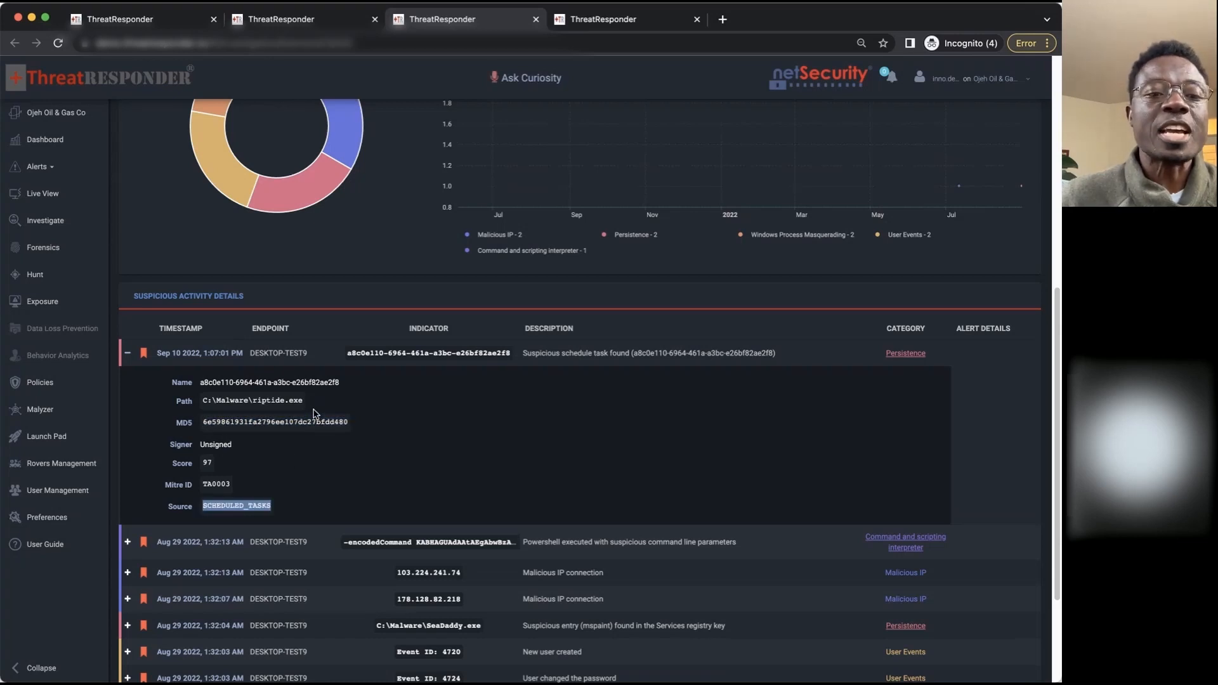
Copy the MD5 hash of C:\Malware\riptide.exe from the expanded scheduled task details.
left_click_drag(207, 419, 184, 439)
left_click(210, 433)
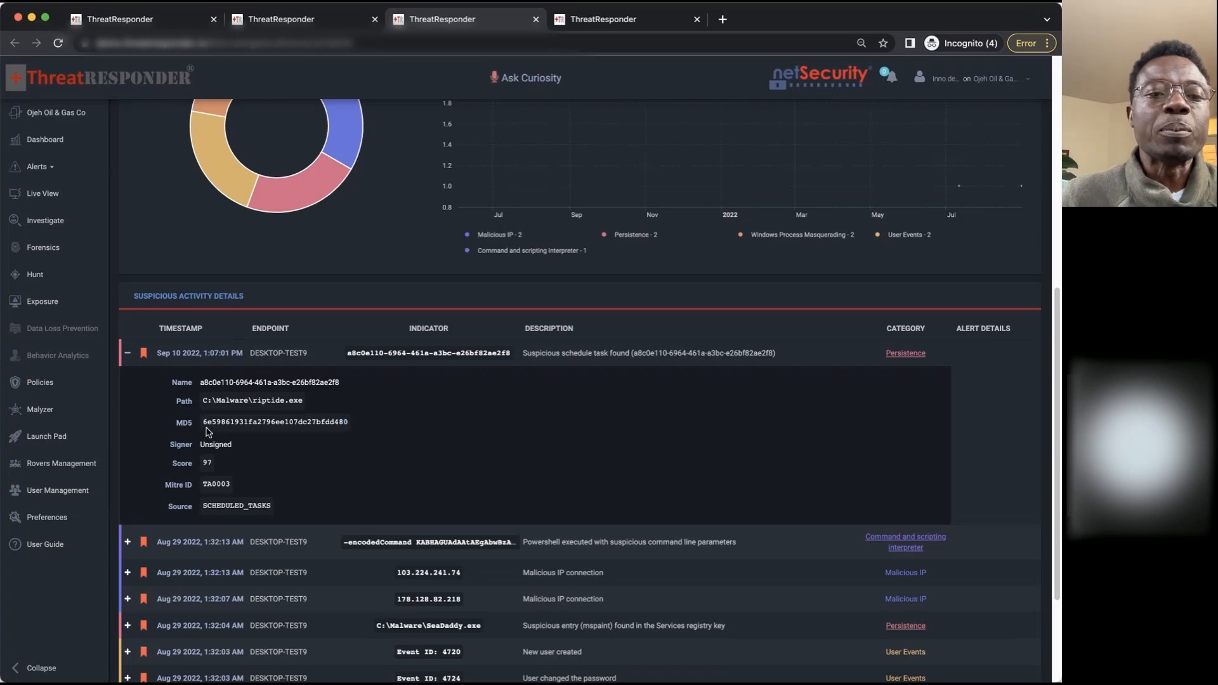
double_click(226, 428)
key("super+c")
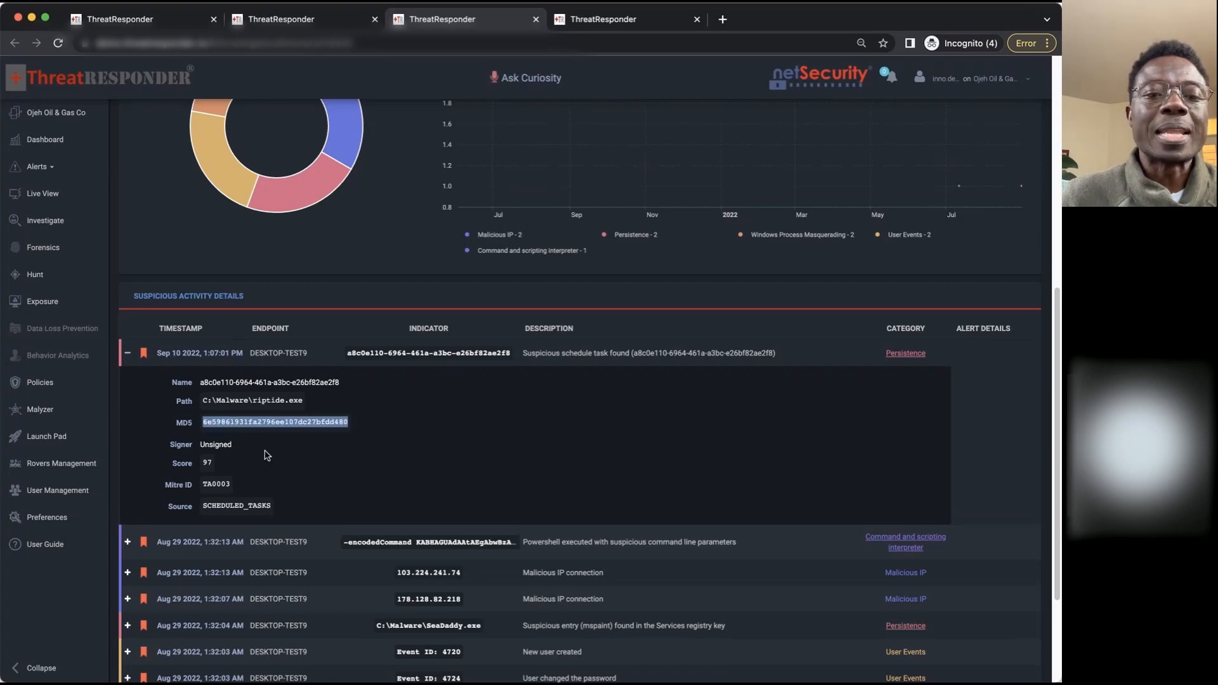
Open virustotal.com in place of the Forensics Yara Rules page and look up the copied MD5 hash.
left_click(639, 24)
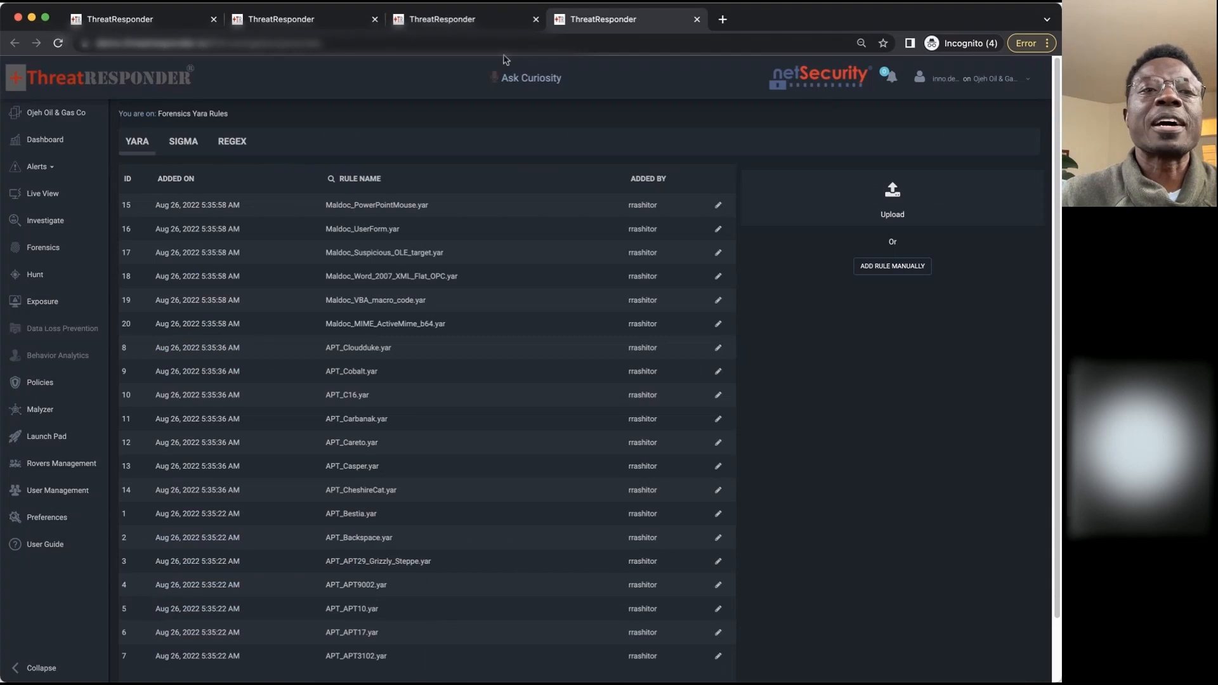
left_click(502, 51)
type("virustotal.com")
key("Return")
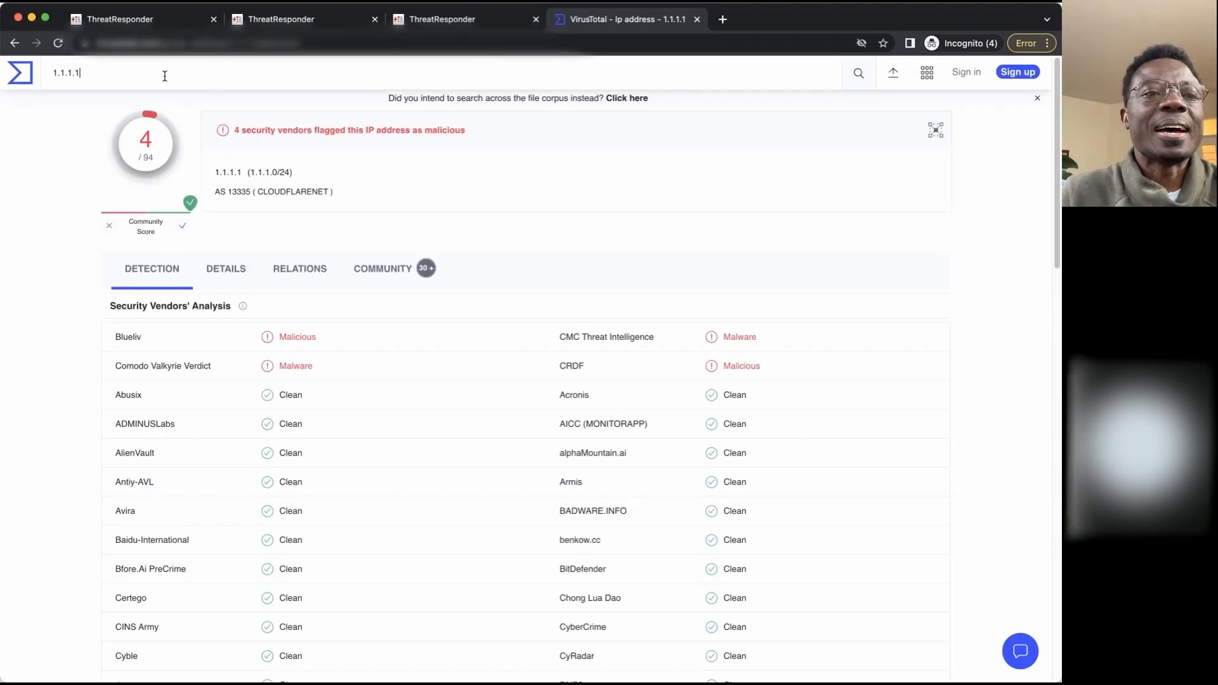
key("super+a")
key("super+v")
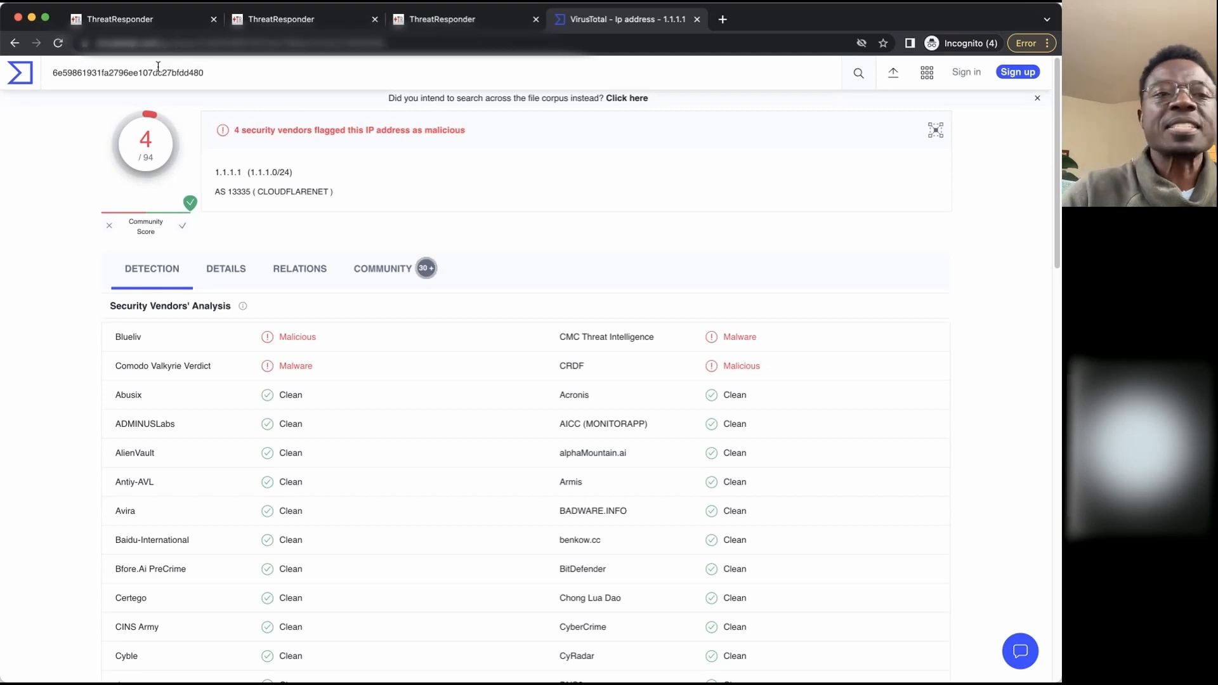
key("Return")
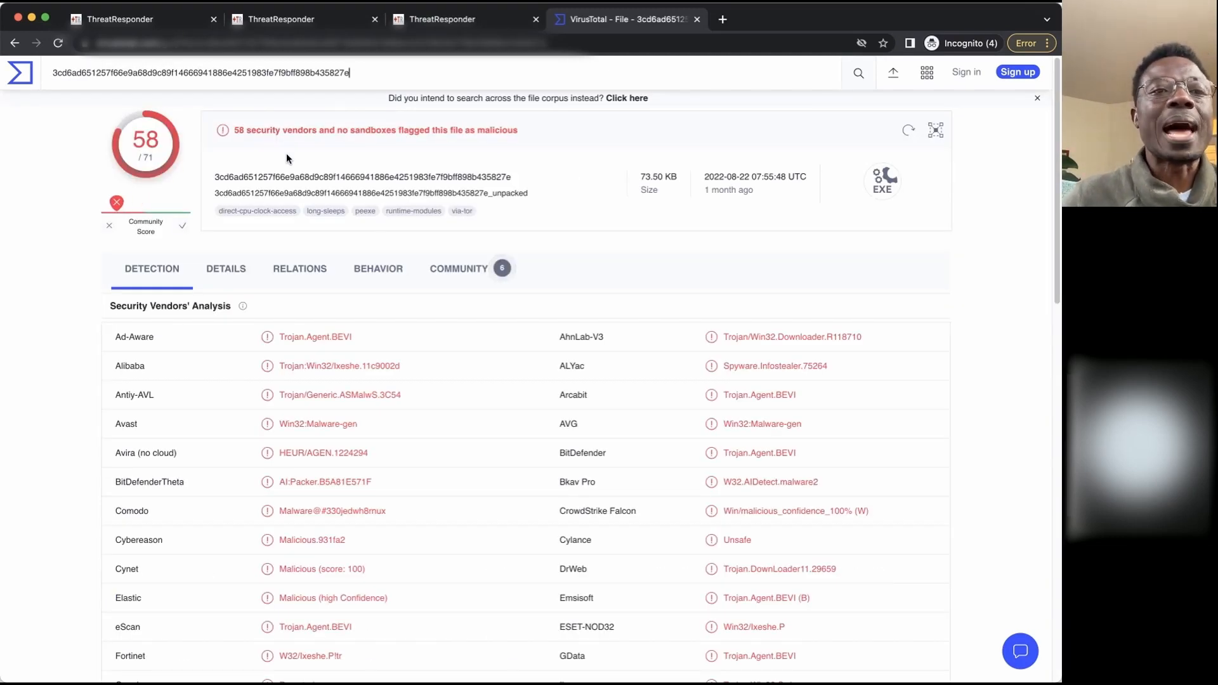
Return to the SF-092322 details in ThreatResponder, recheck the scheduled task's MD5 hash and collapse that entry.
left_click(438, 20)
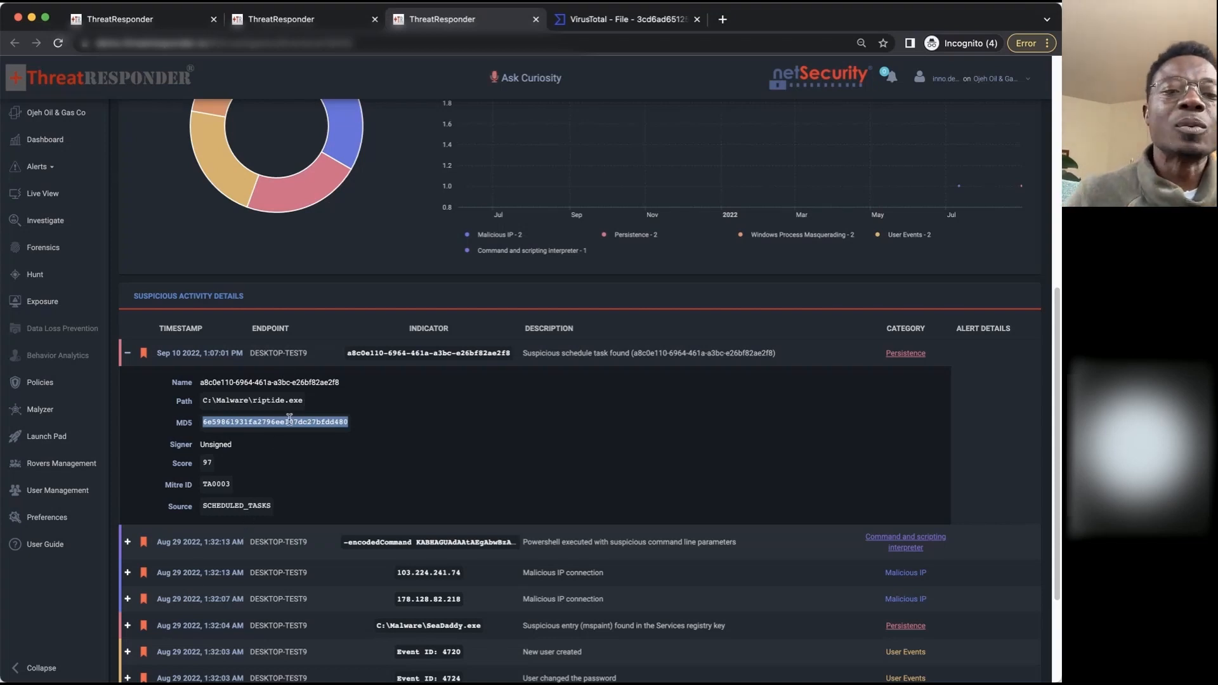
left_click(360, 423)
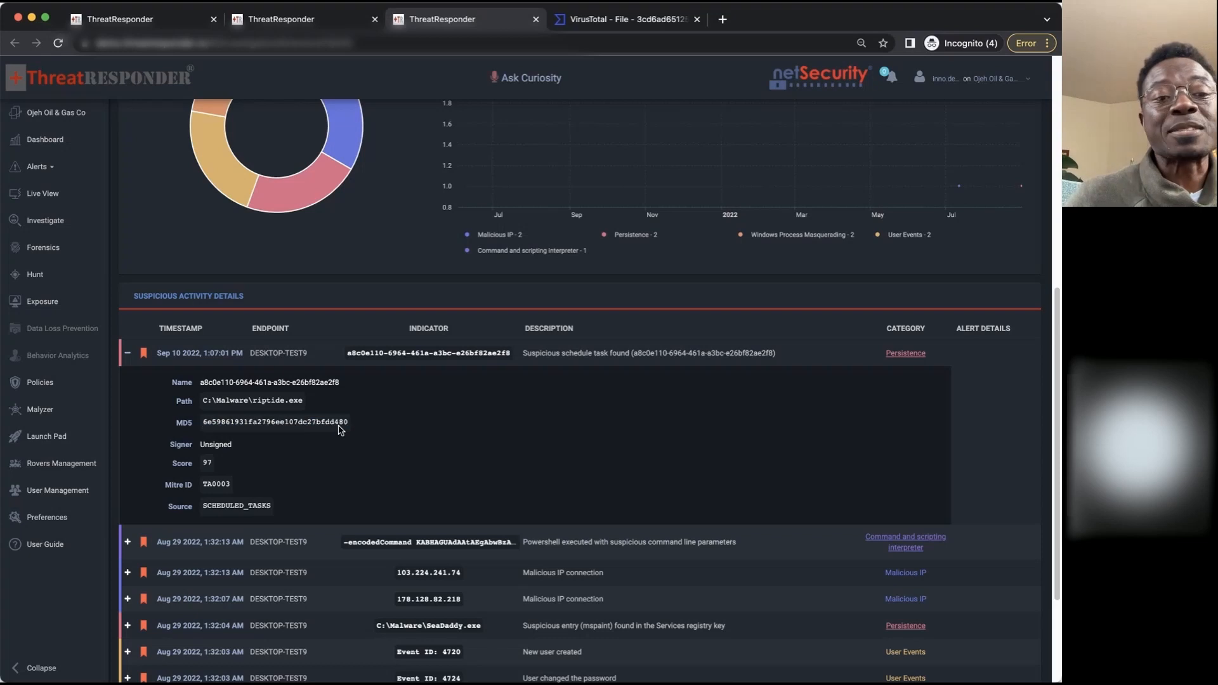
double_click(204, 423)
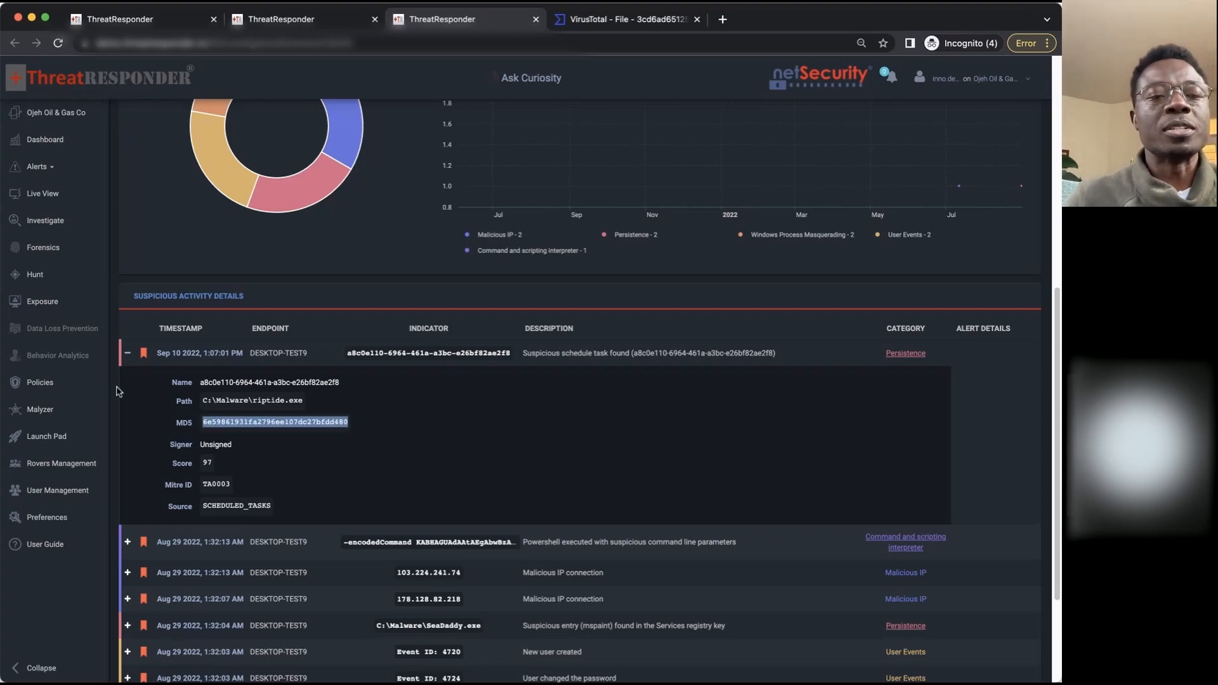
left_click(129, 353)
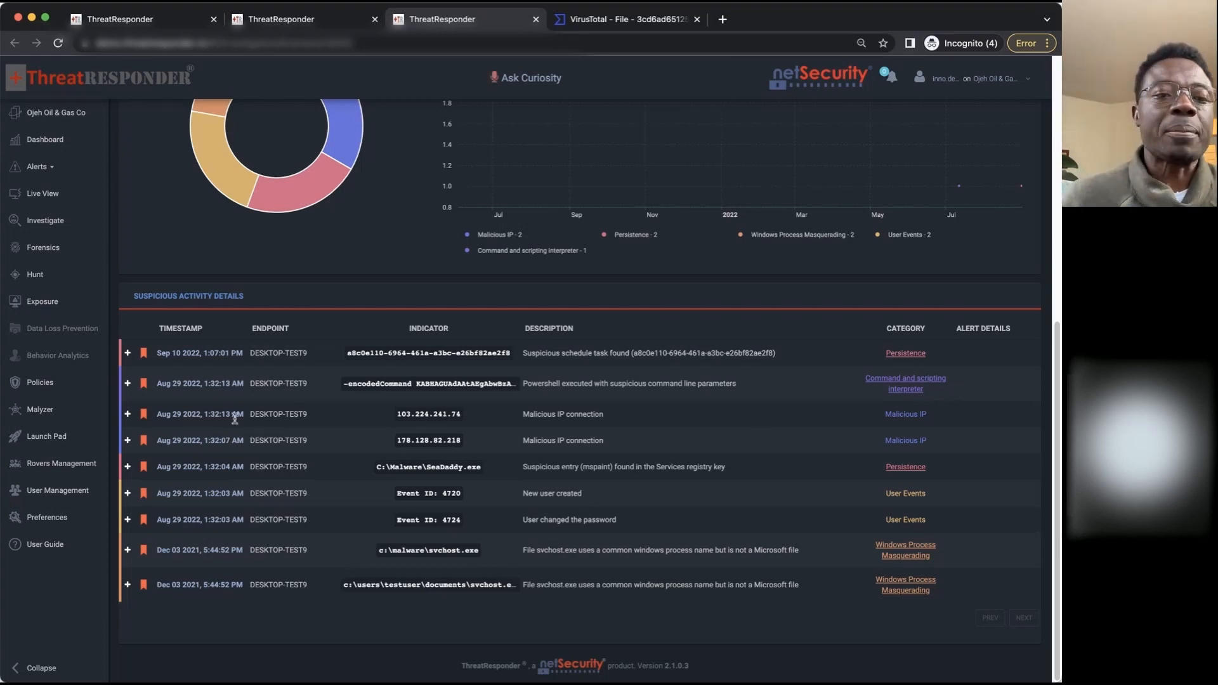
Expand the PowerShell entry with suspicious command line parameters and examine its encoded command and source.
left_click(127, 383)
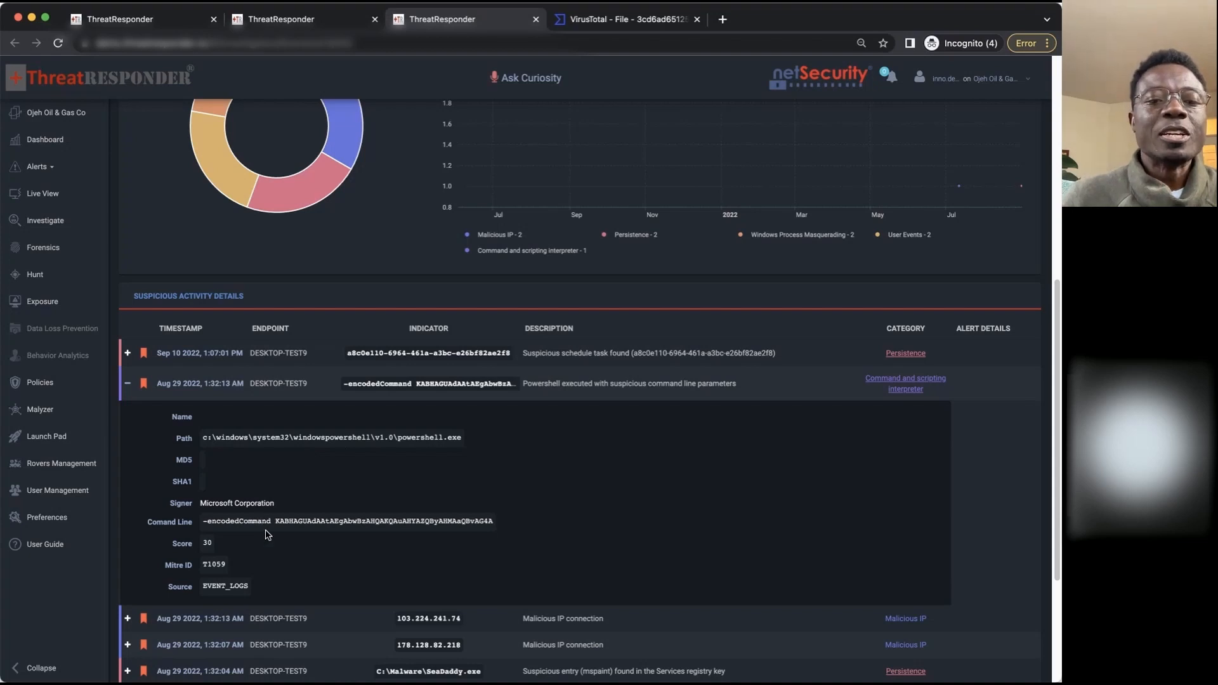
left_click_drag(275, 521, 499, 526)
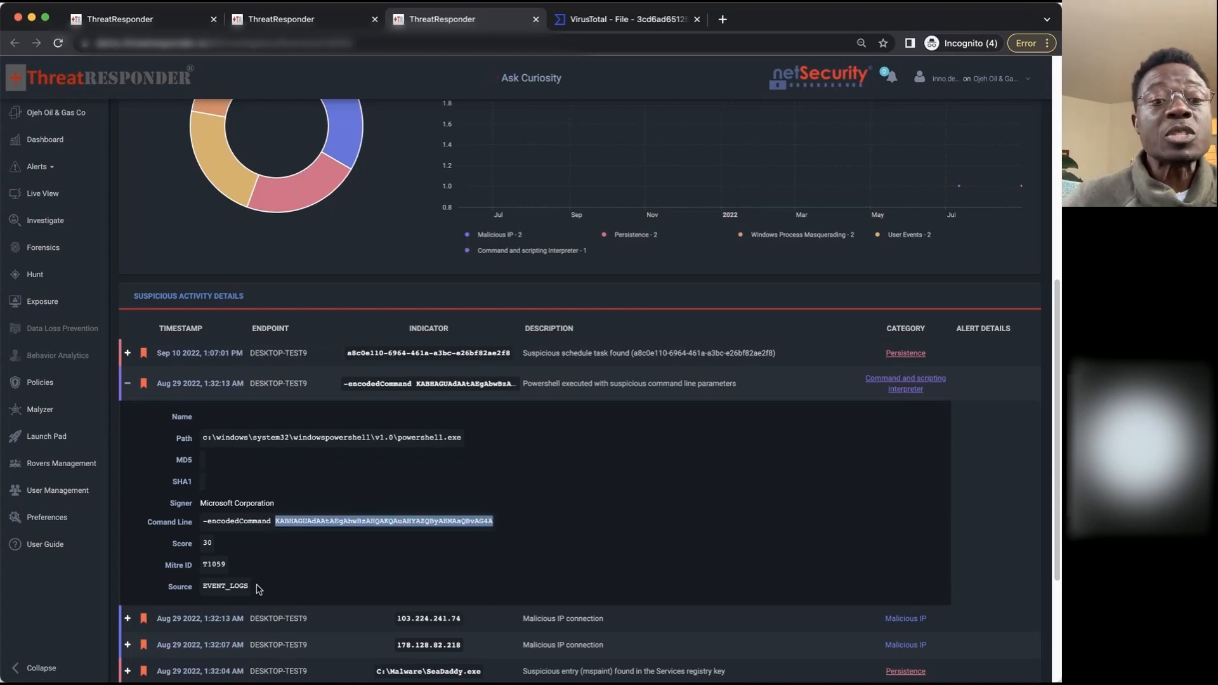
left_click_drag(263, 588, 204, 589)
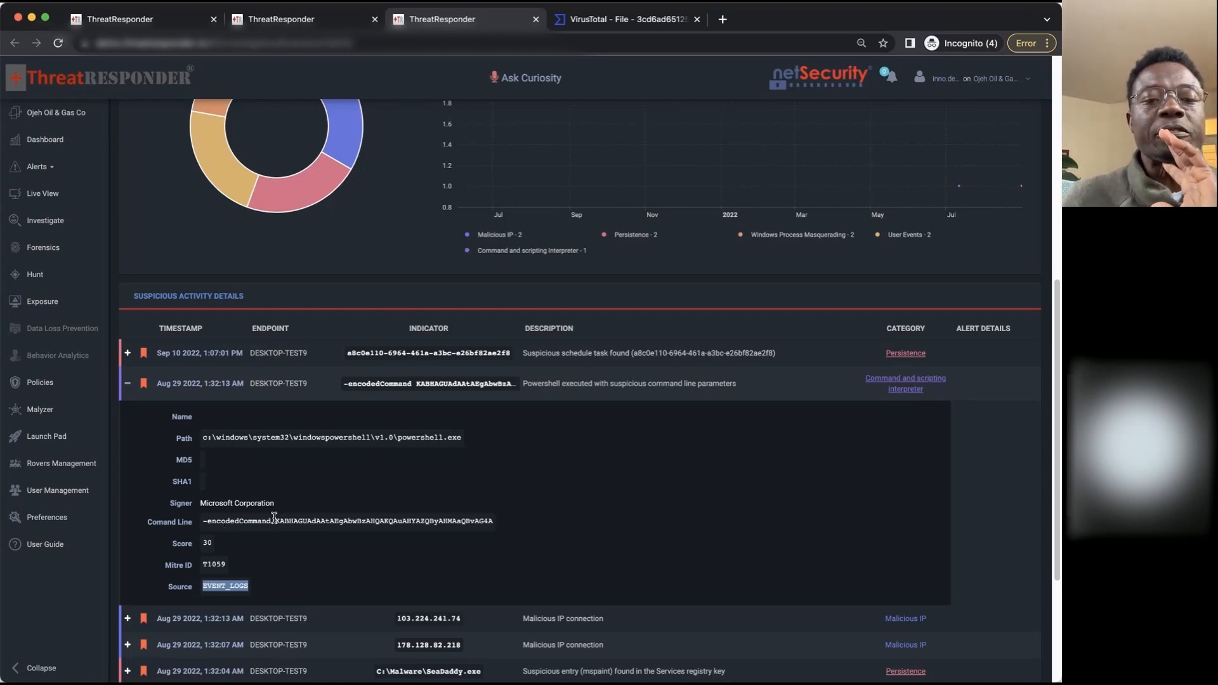
left_click_drag(274, 518, 503, 524)
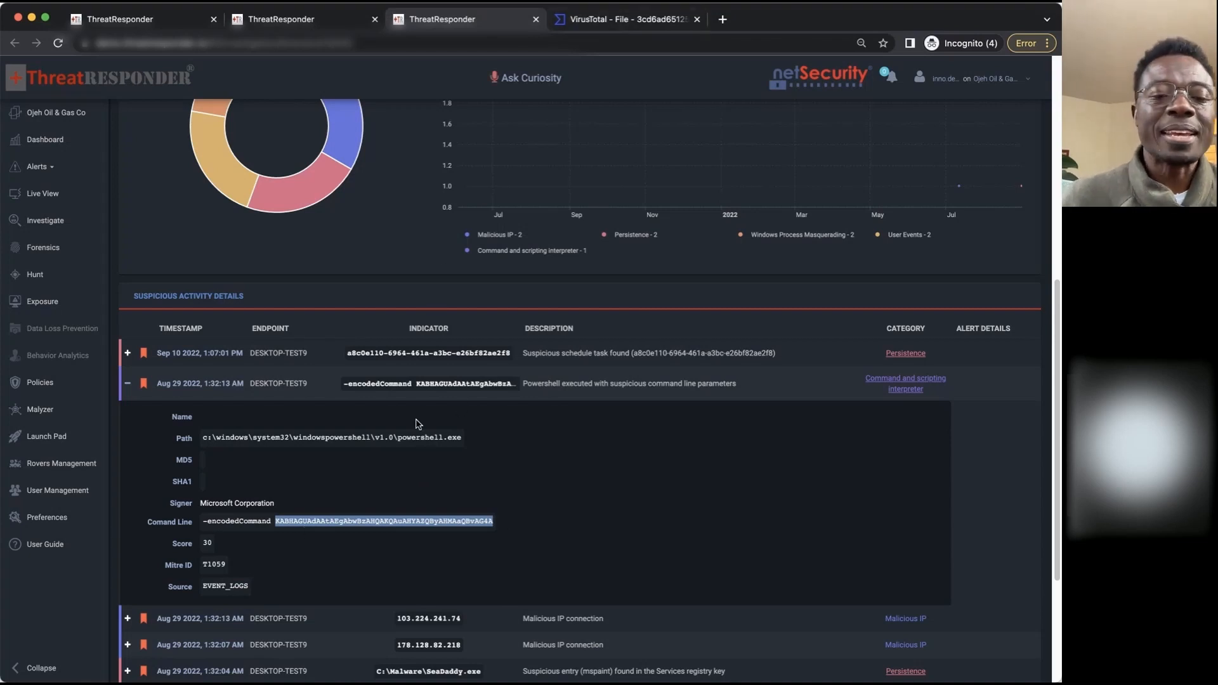
left_click_drag(501, 527, 283, 521)
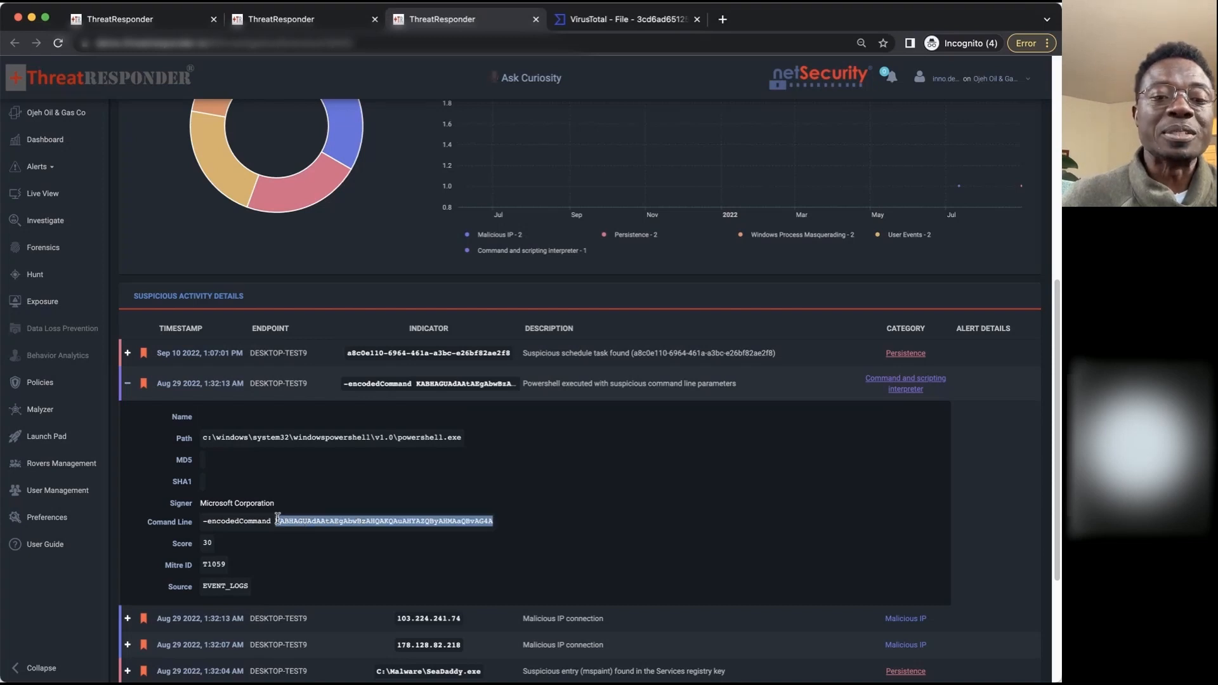
scroll(406, 523, "down", 3)
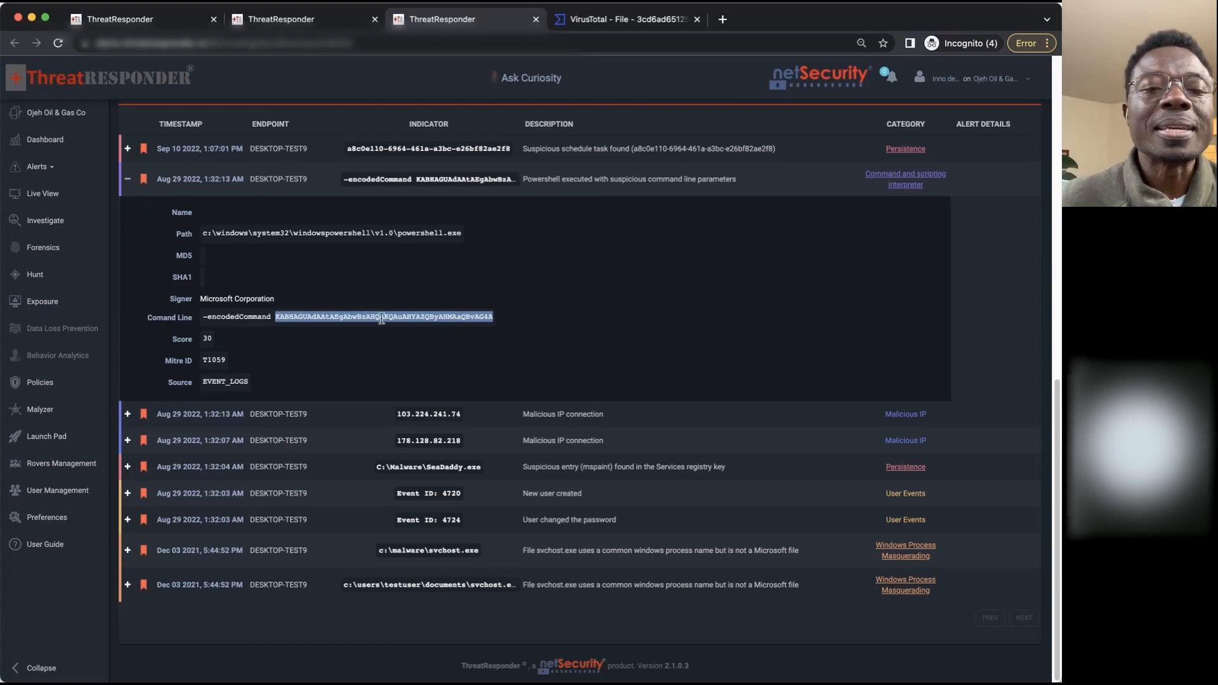
left_click(381, 319)
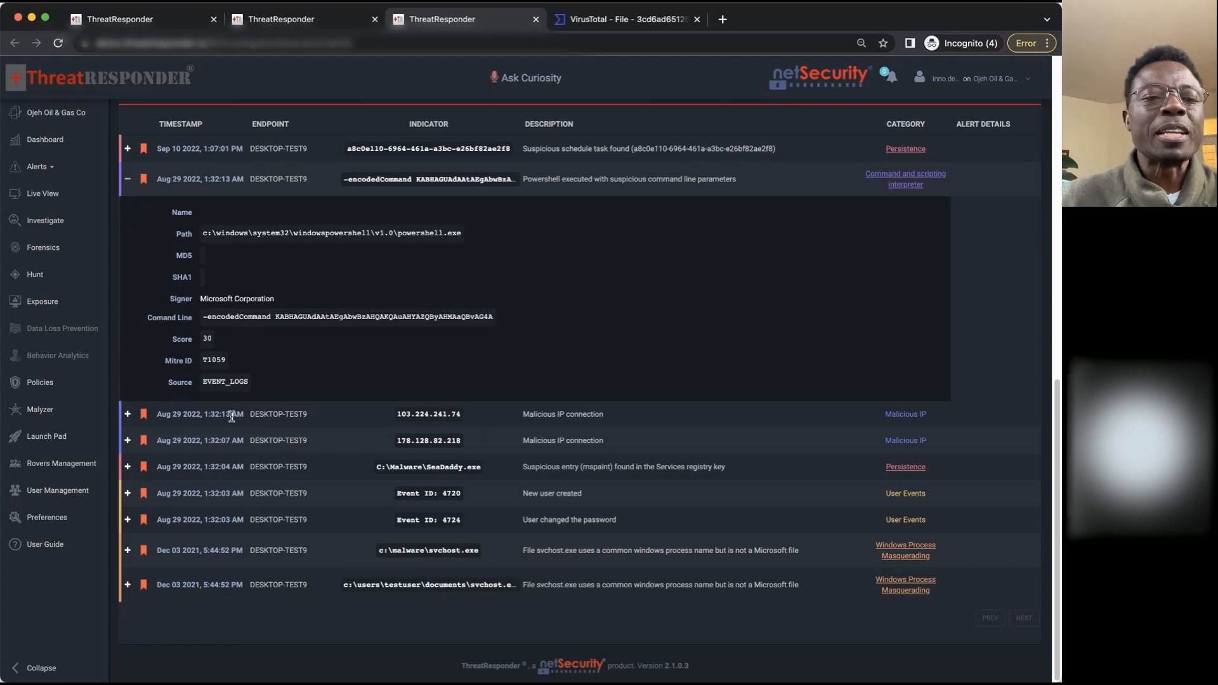
Examine the source of the malicious IP connection to 103.224.241.74 and the details of the Event ID 4720 new user entry.
left_click(127, 415)
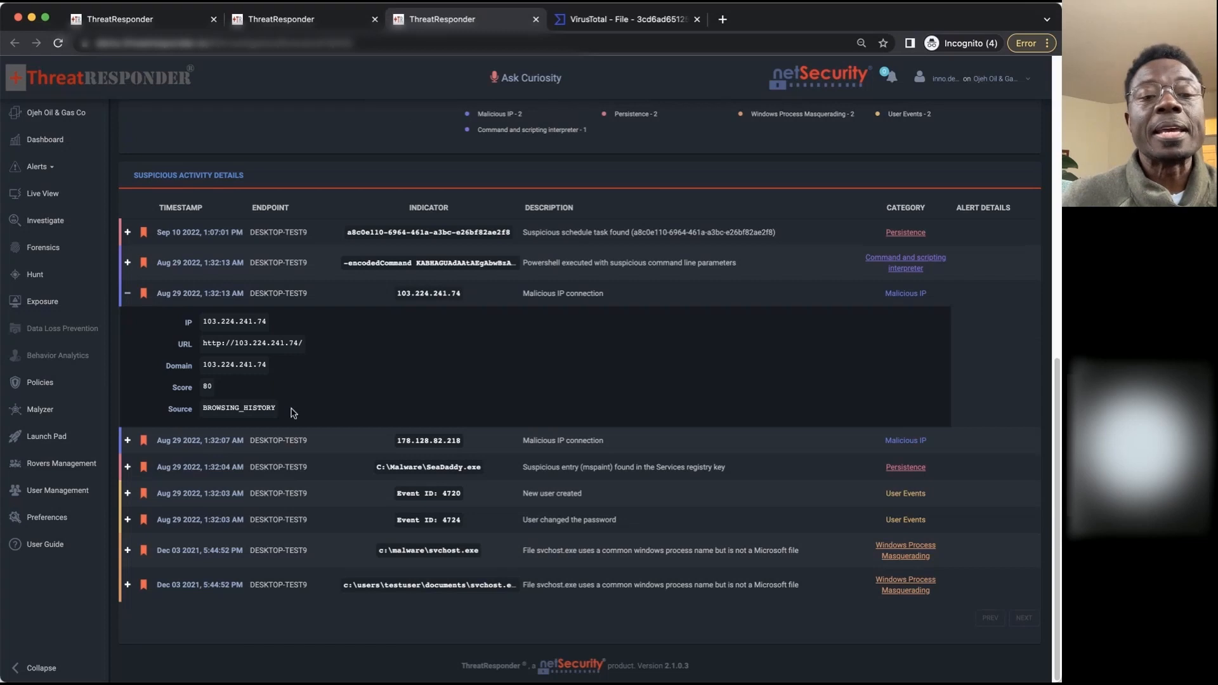
left_click_drag(292, 411, 194, 410)
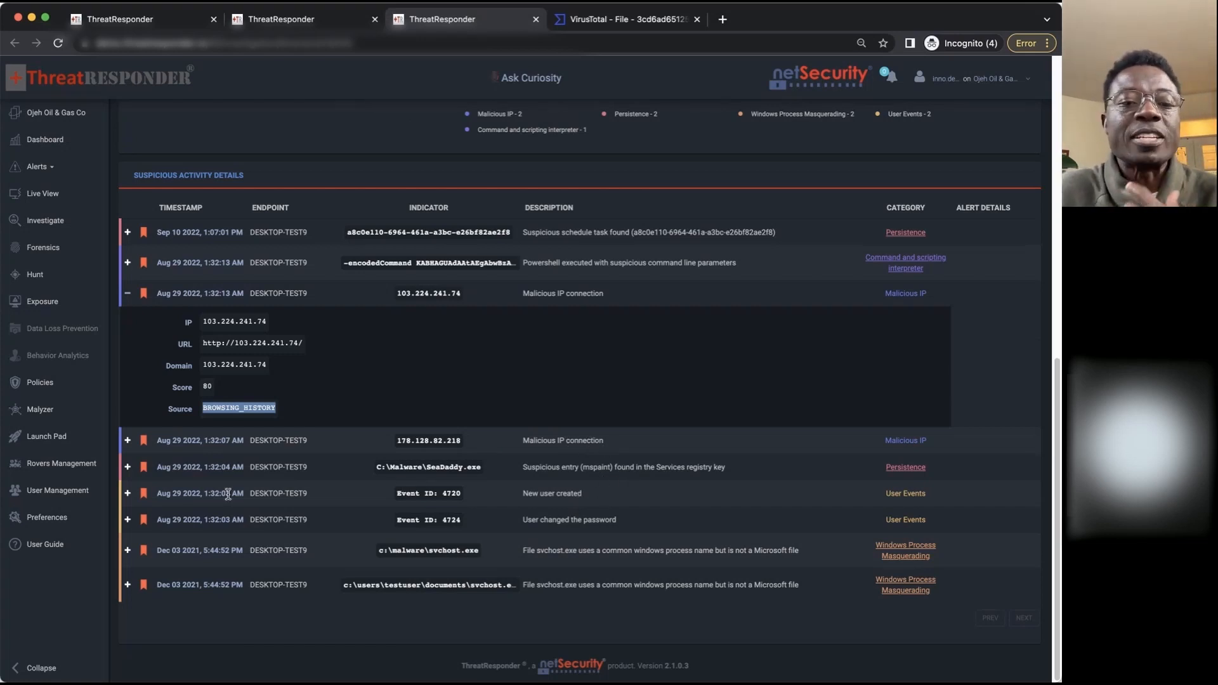
left_click(129, 498)
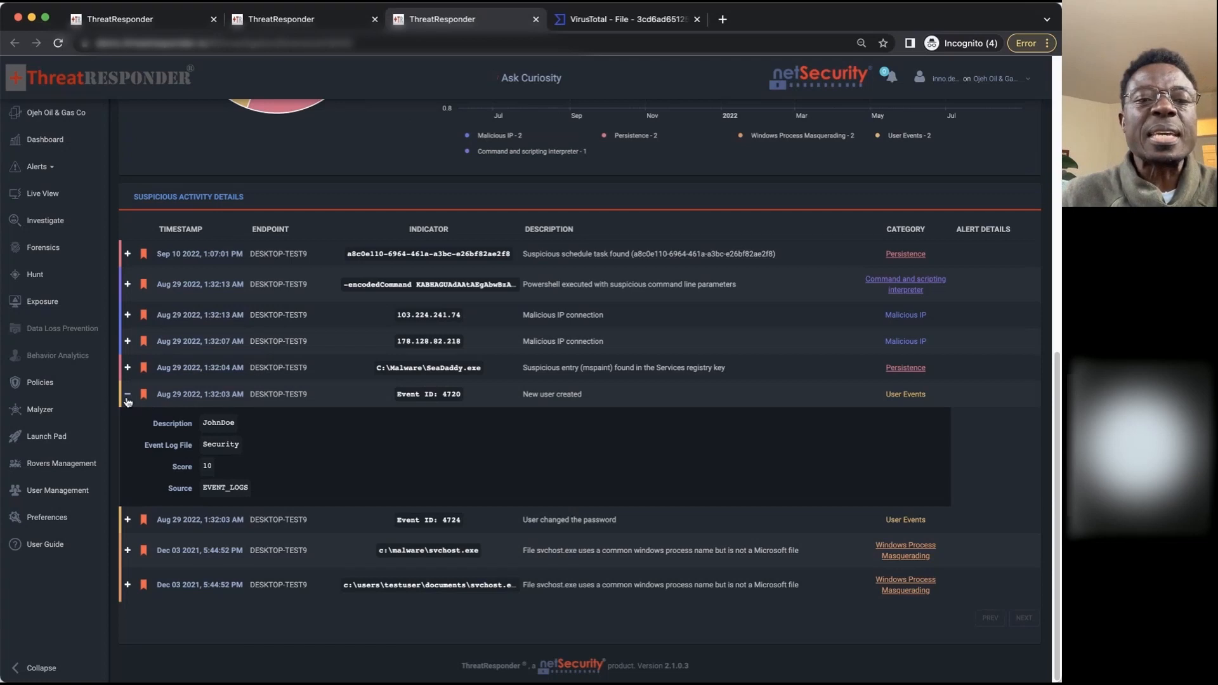
Open the investigation's file artifacts and review the file statistics and the list of collected files.
scroll(340, 364, "up", 15)
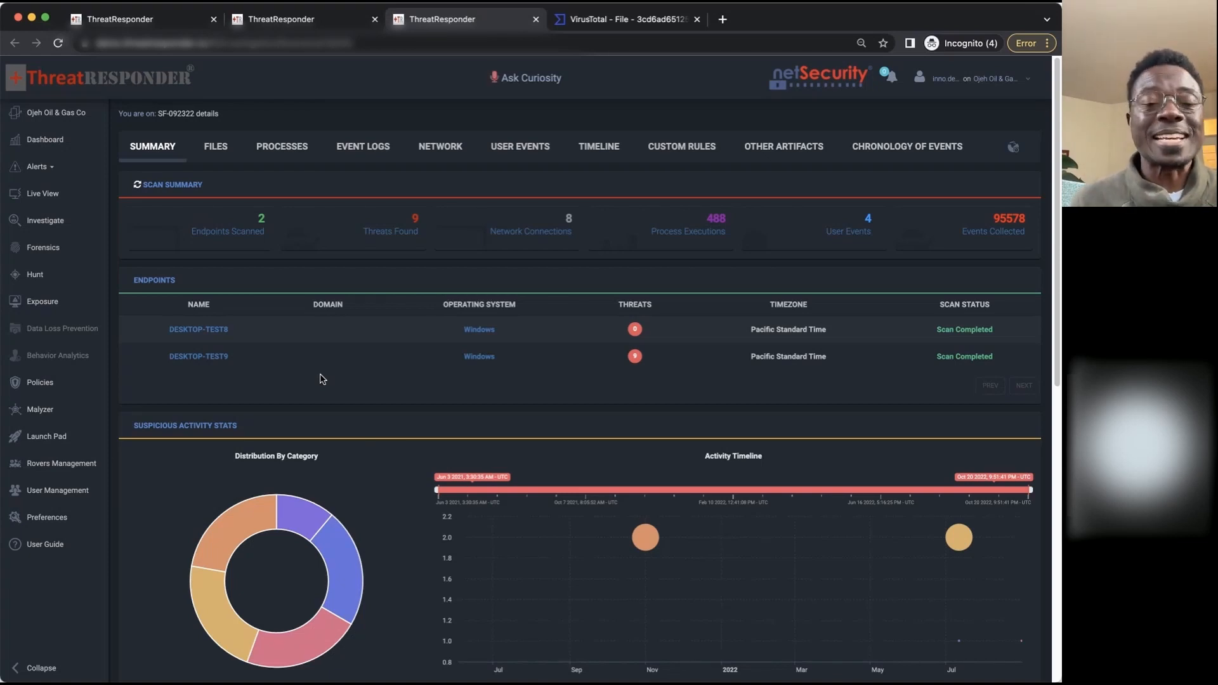
left_click(221, 154)
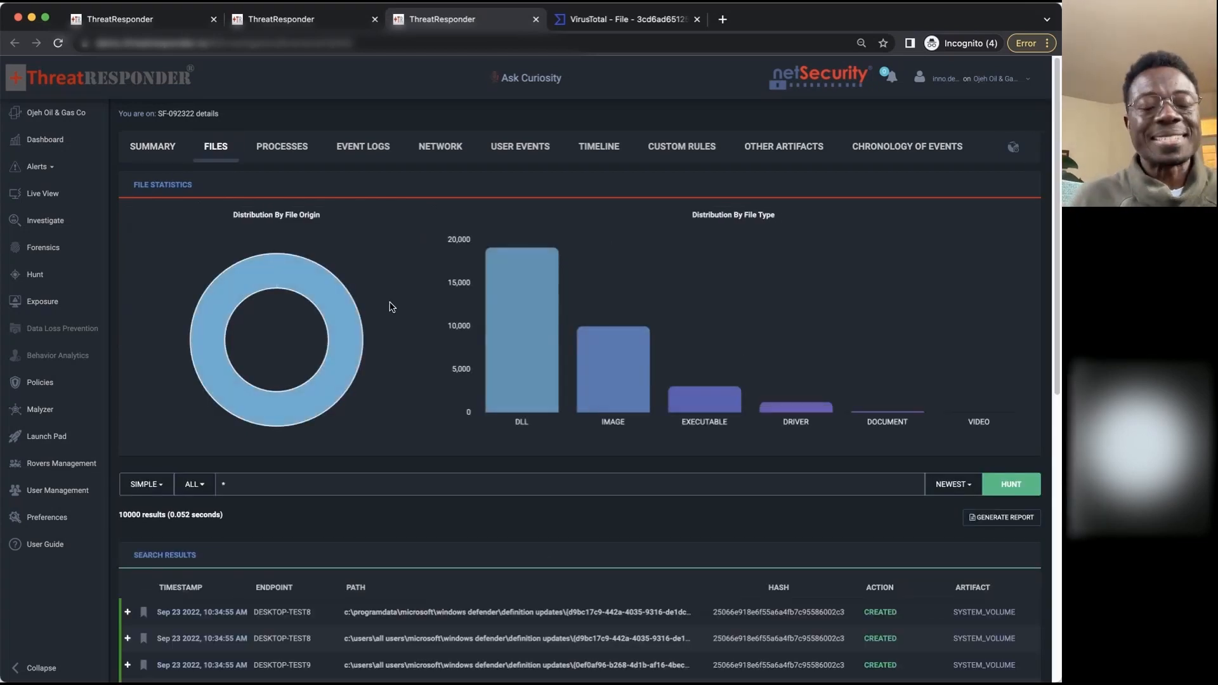
scroll(458, 423, "down", 10)
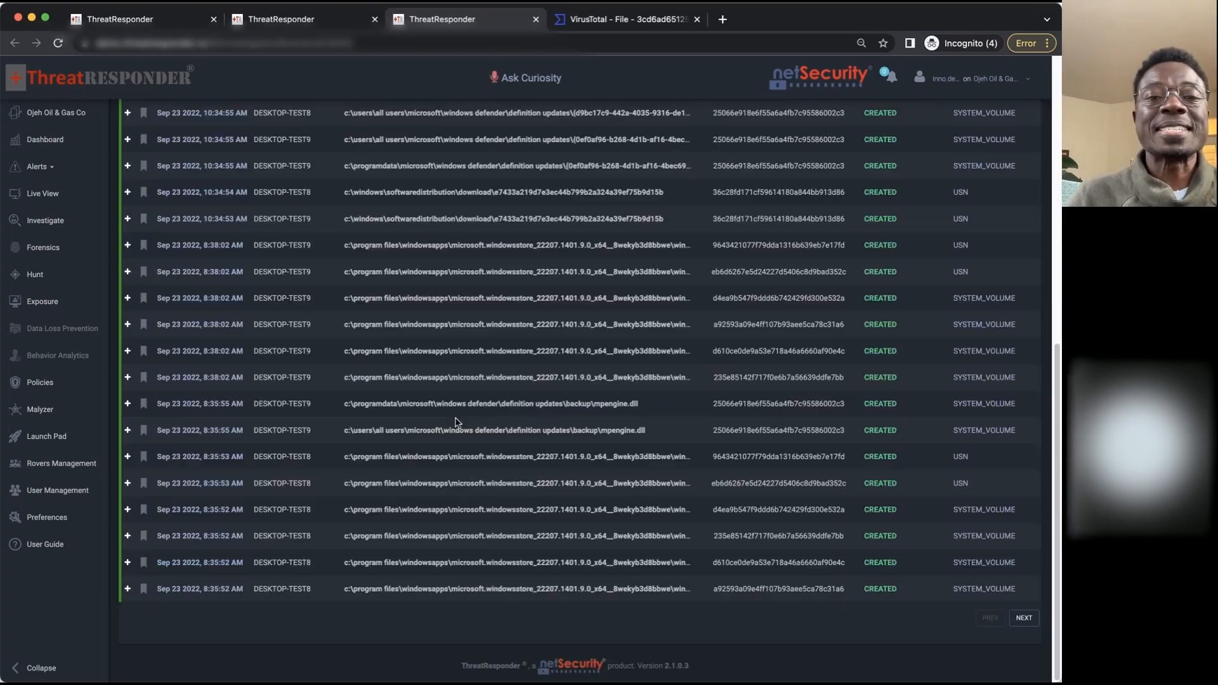
scroll(457, 423, "up", 10)
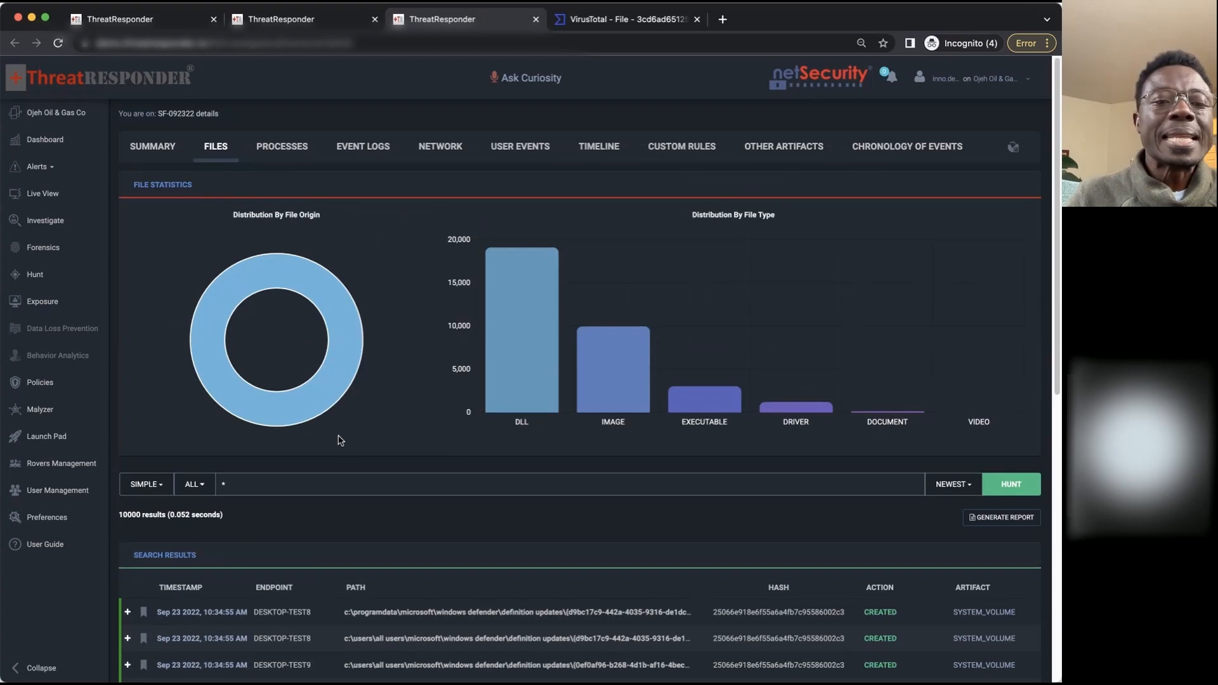
Hunt the collected files for *.txt and review the matching records.
left_click(337, 482)
key("BackSpace")
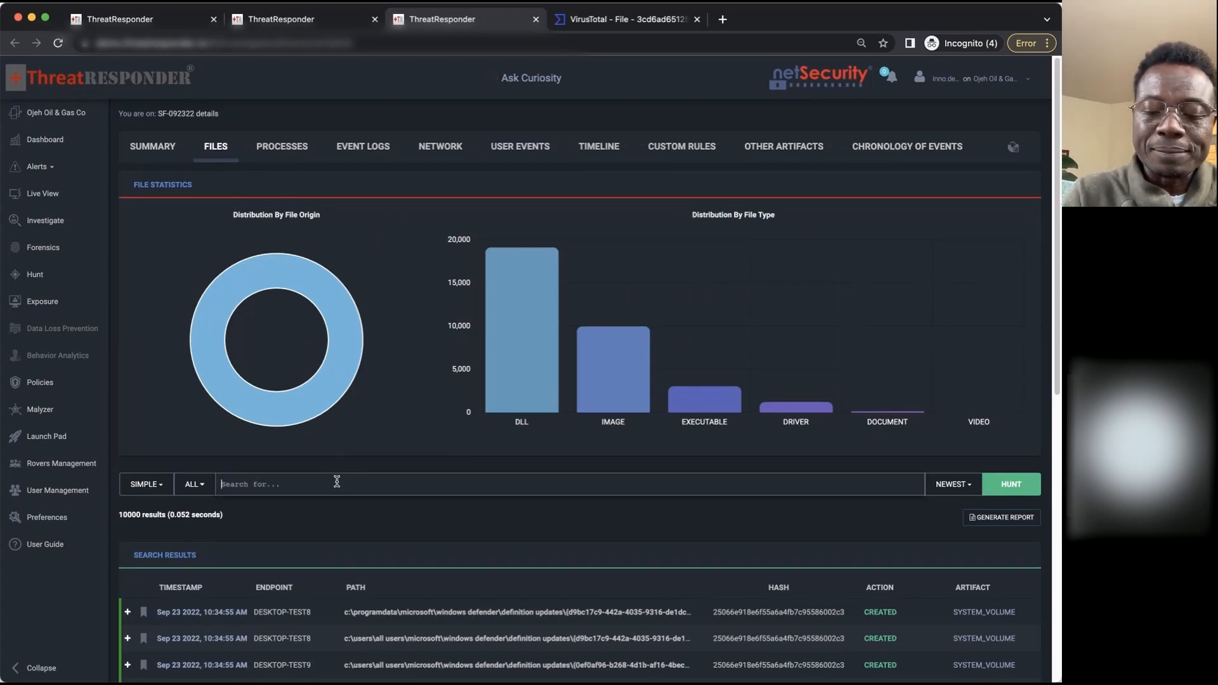
type("*.txt")
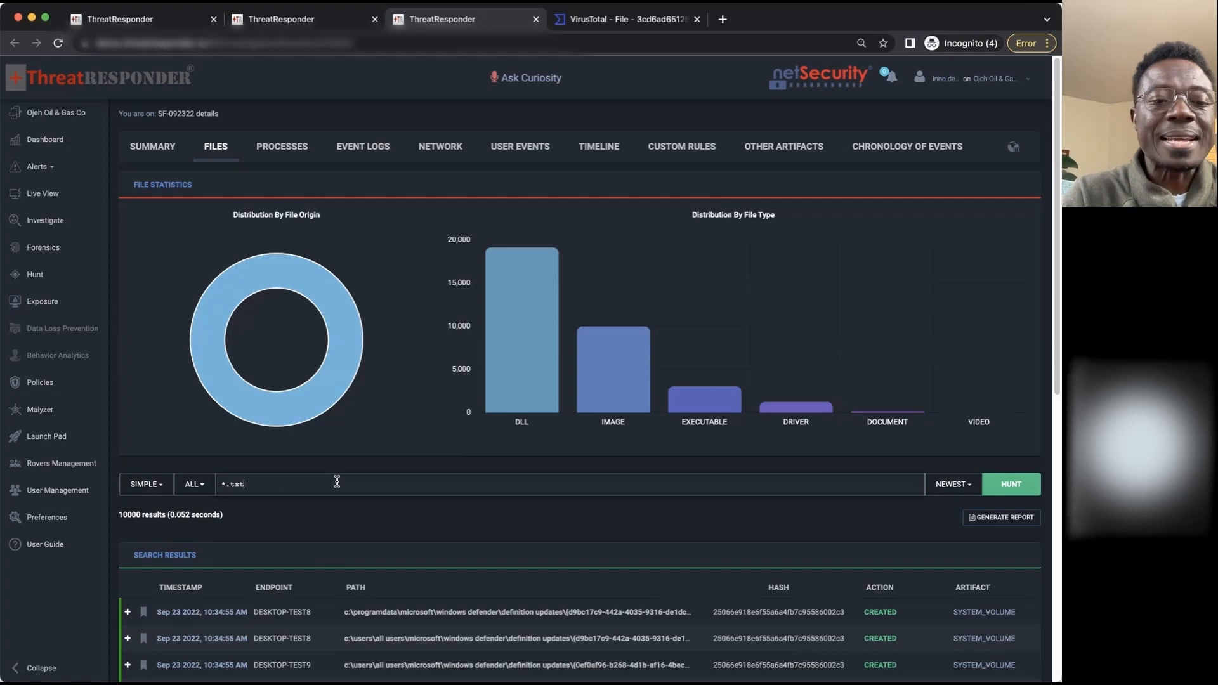
key("Return")
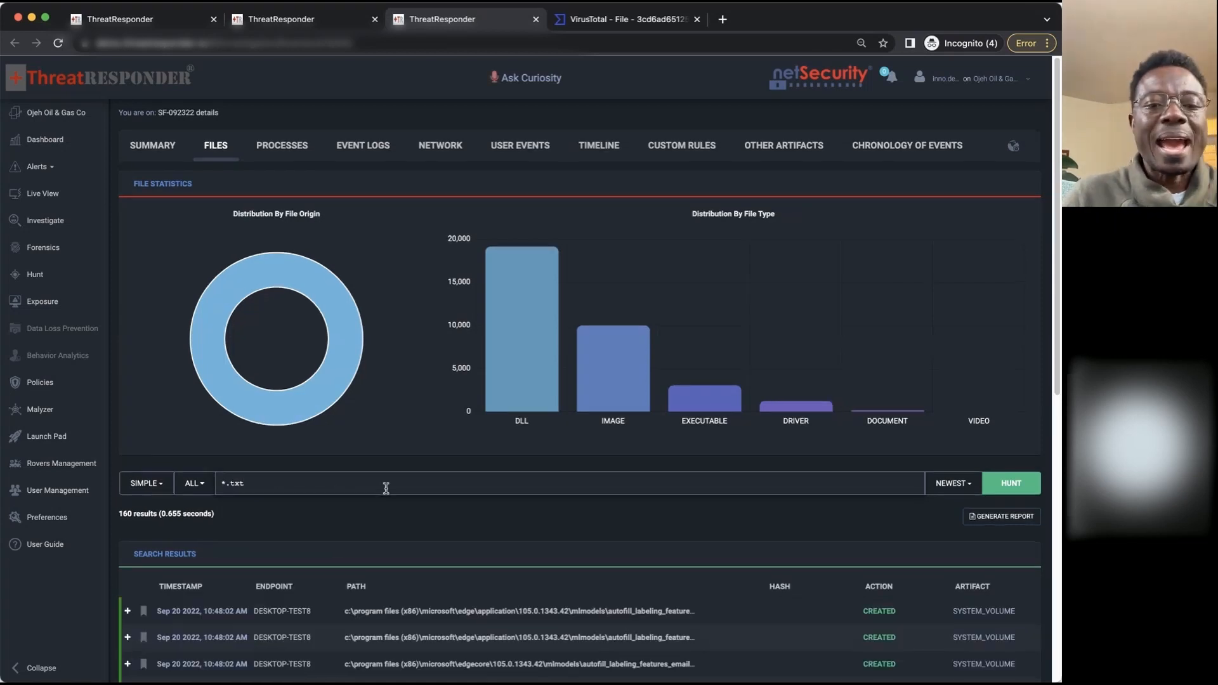
scroll(383, 489, "down", 2)
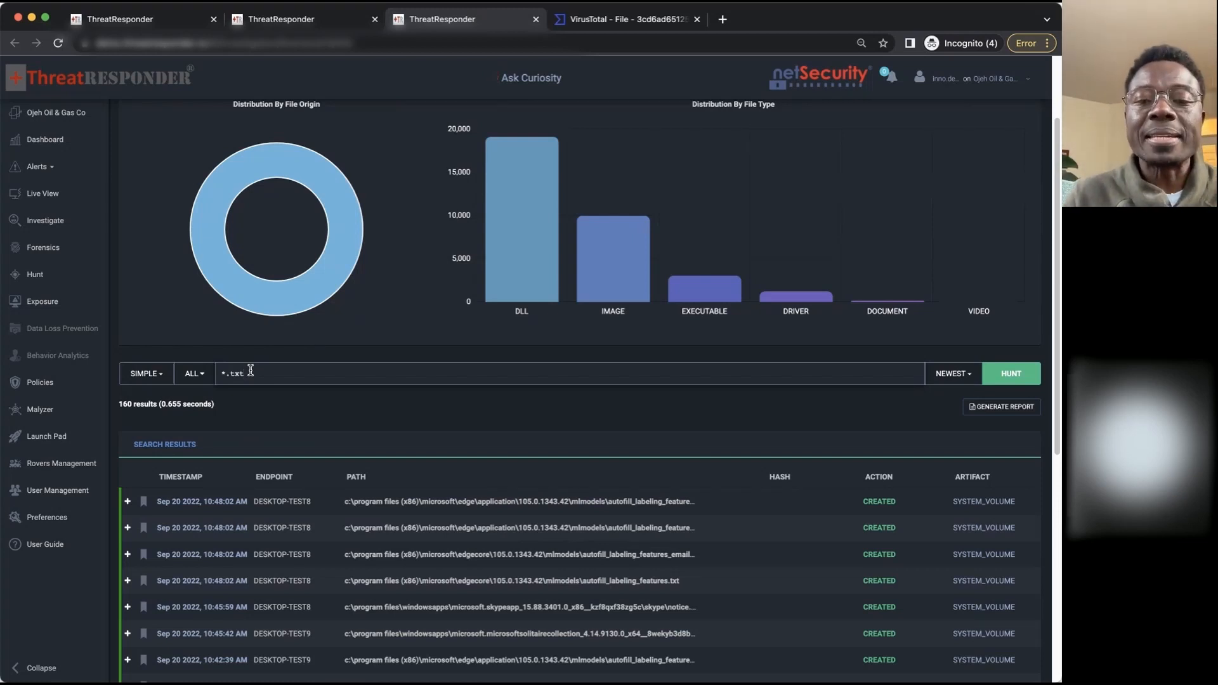
scroll(299, 466, "down", 2)
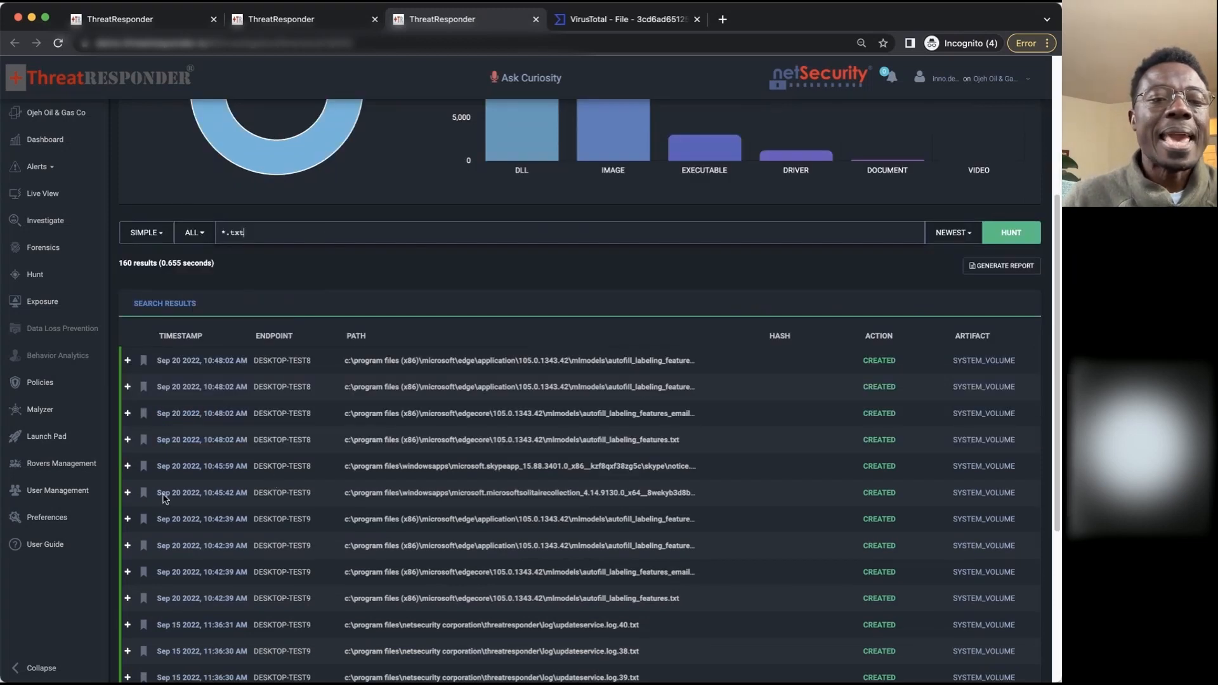
Expand the Skype app file record from Sep 20 2022, 10:45:59 AM and copy the file name notice.txt from its path.
left_click(127, 467)
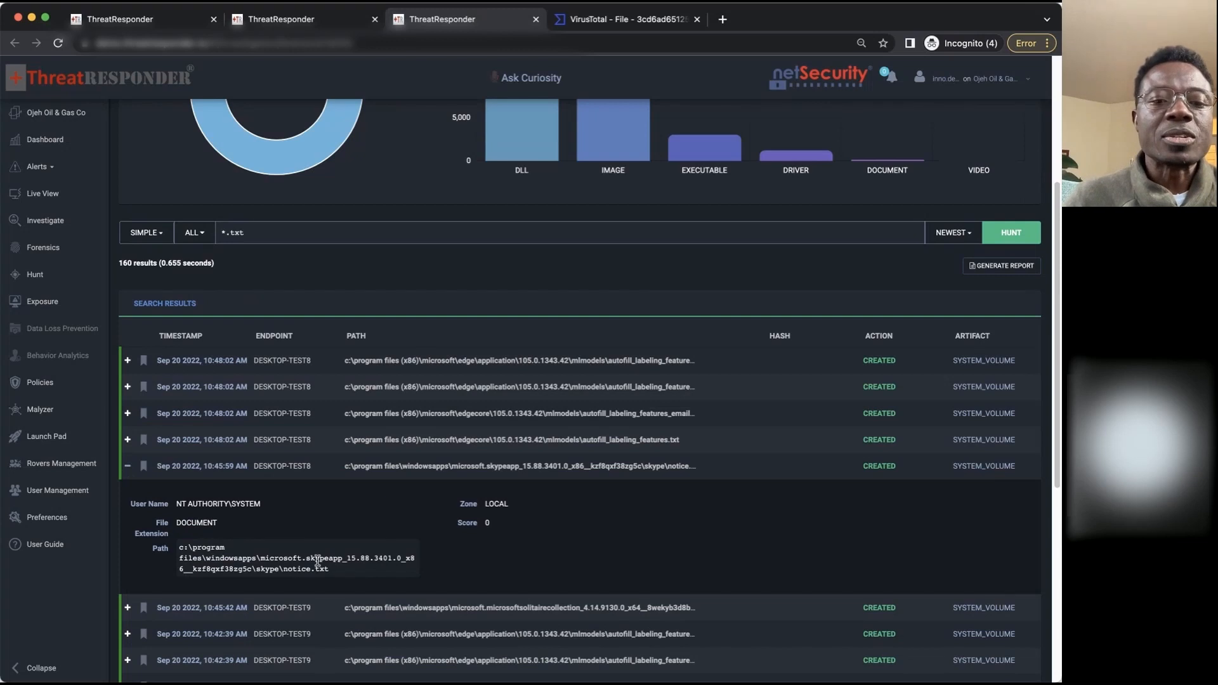
left_click_drag(330, 569, 284, 568)
key("super+c")
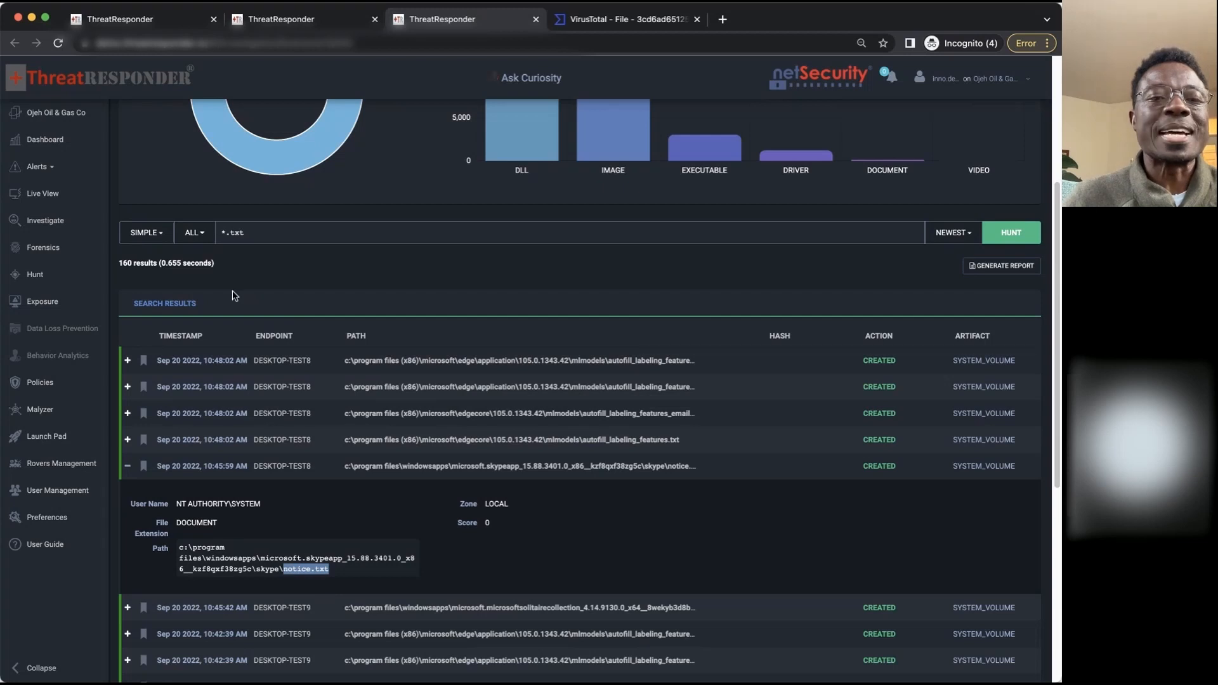
Replace the file search term with notice.txt, run the hunt and review the matching files on both endpoints.
left_click_drag(261, 242, 222, 234)
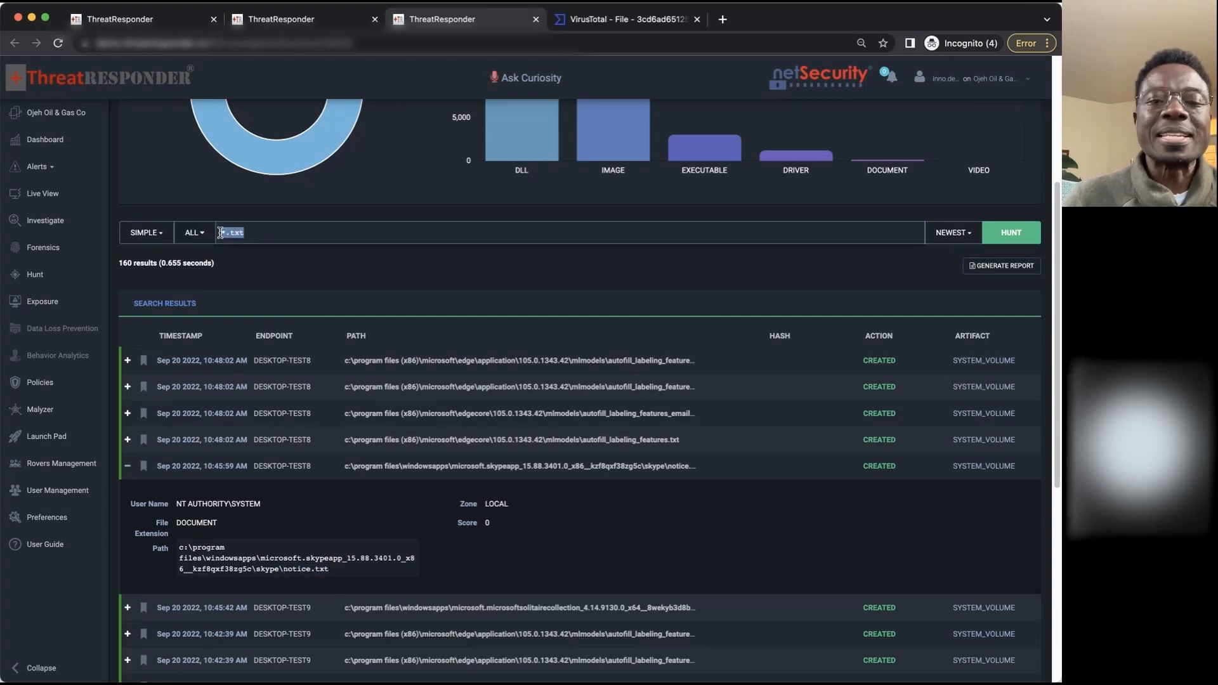
key("BackSpace")
key("super+v")
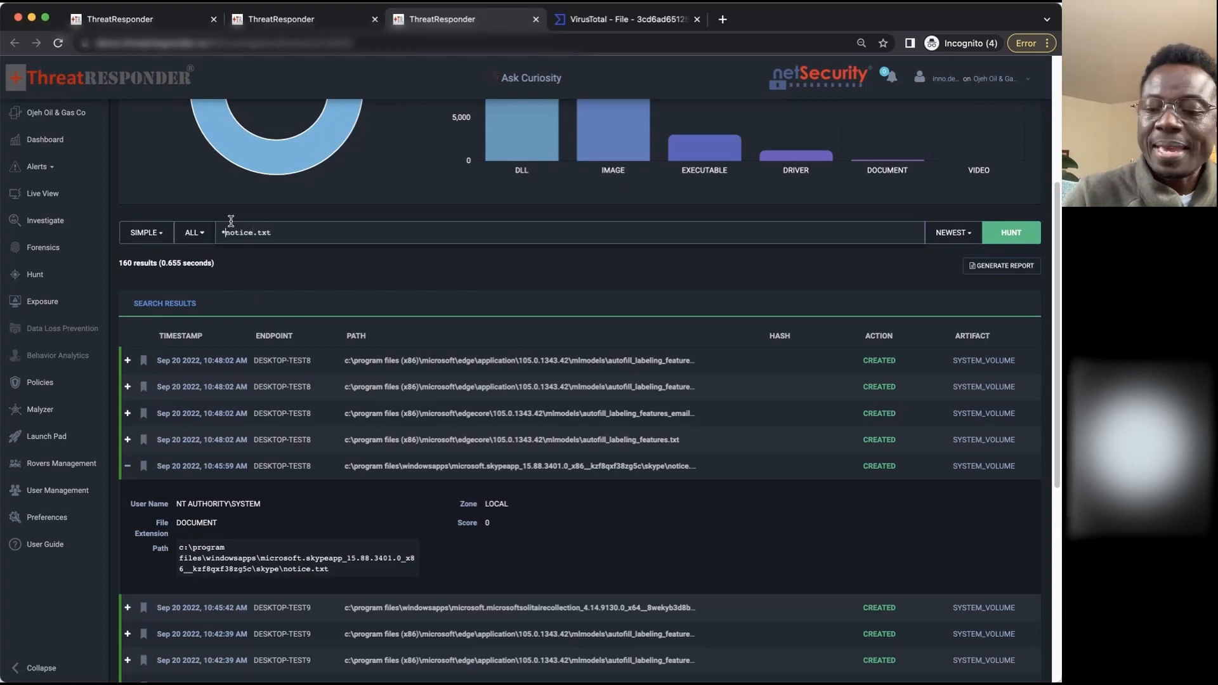
key("BackSpace")
key("Return")
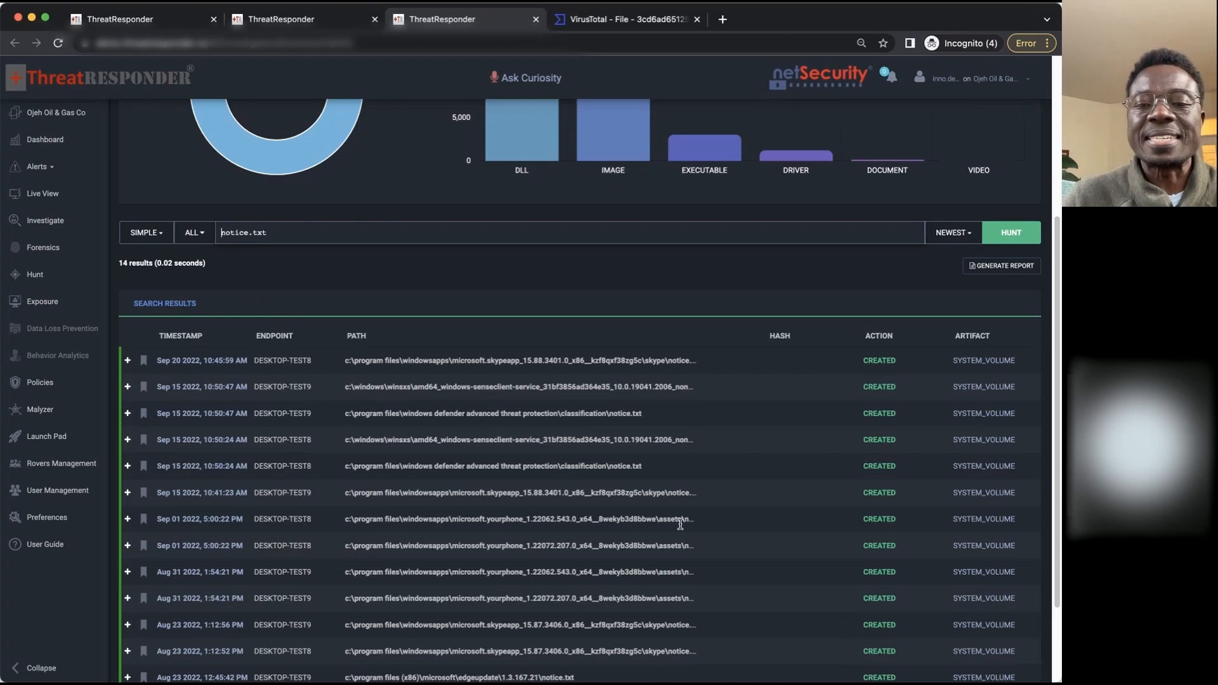
scroll(647, 615, "down", 3)
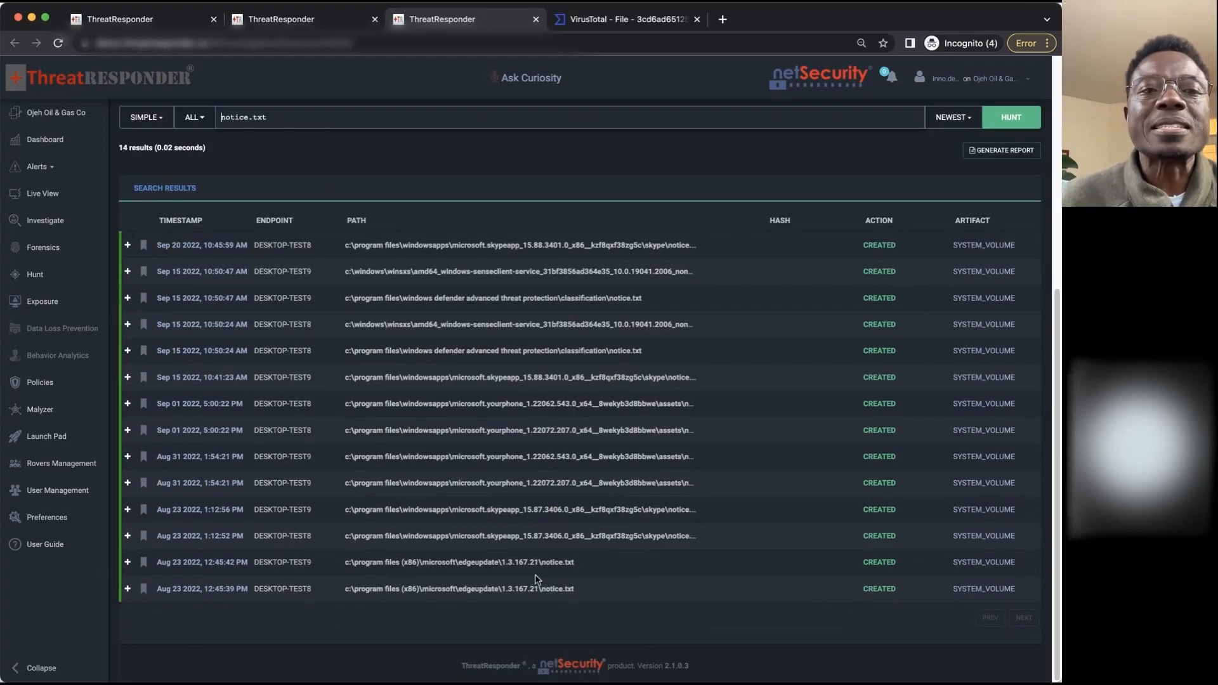
Open the investigation's process artifacts and review the first three pages of collected process records.
scroll(538, 579, "up", 10)
mouse_move(523, 389)
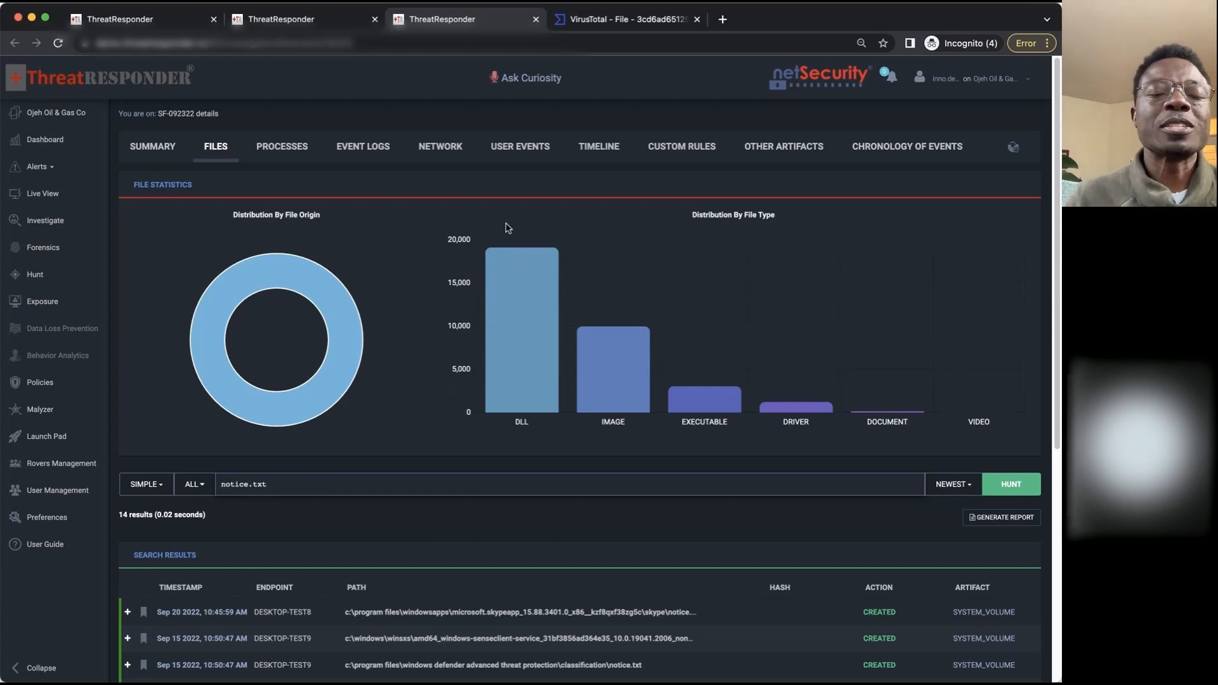
left_click(280, 150)
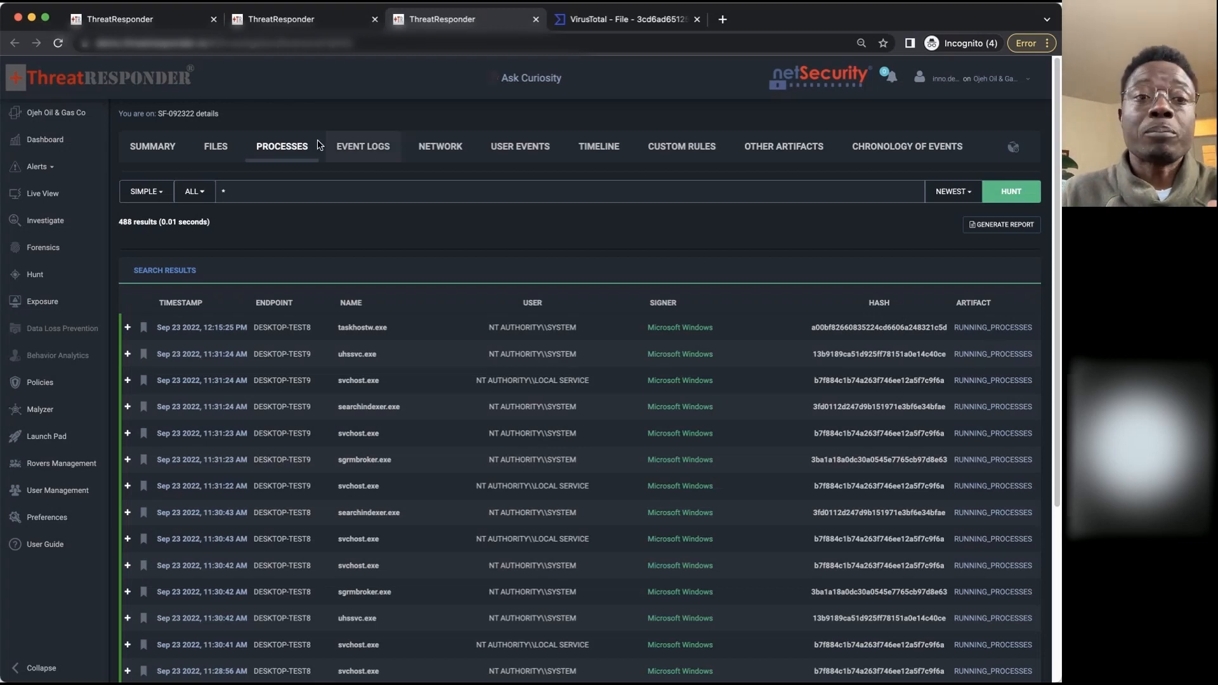
scroll(1027, 501, "down", 5)
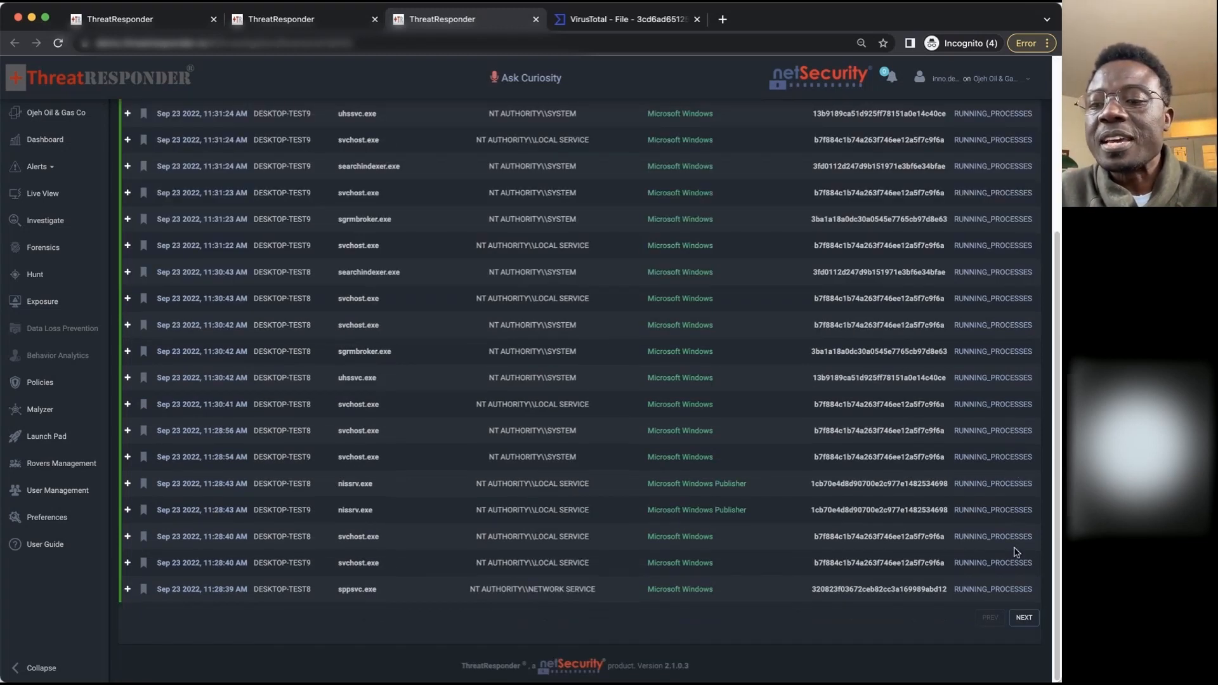
left_click(1023, 619)
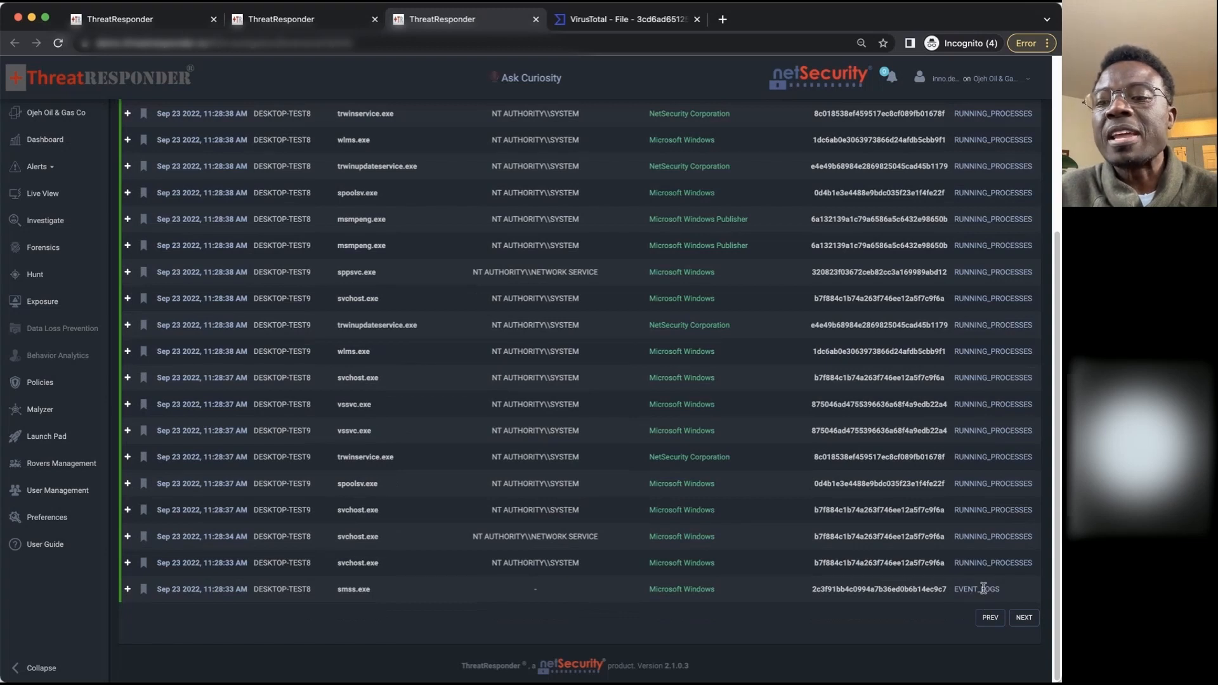
left_click(1024, 618)
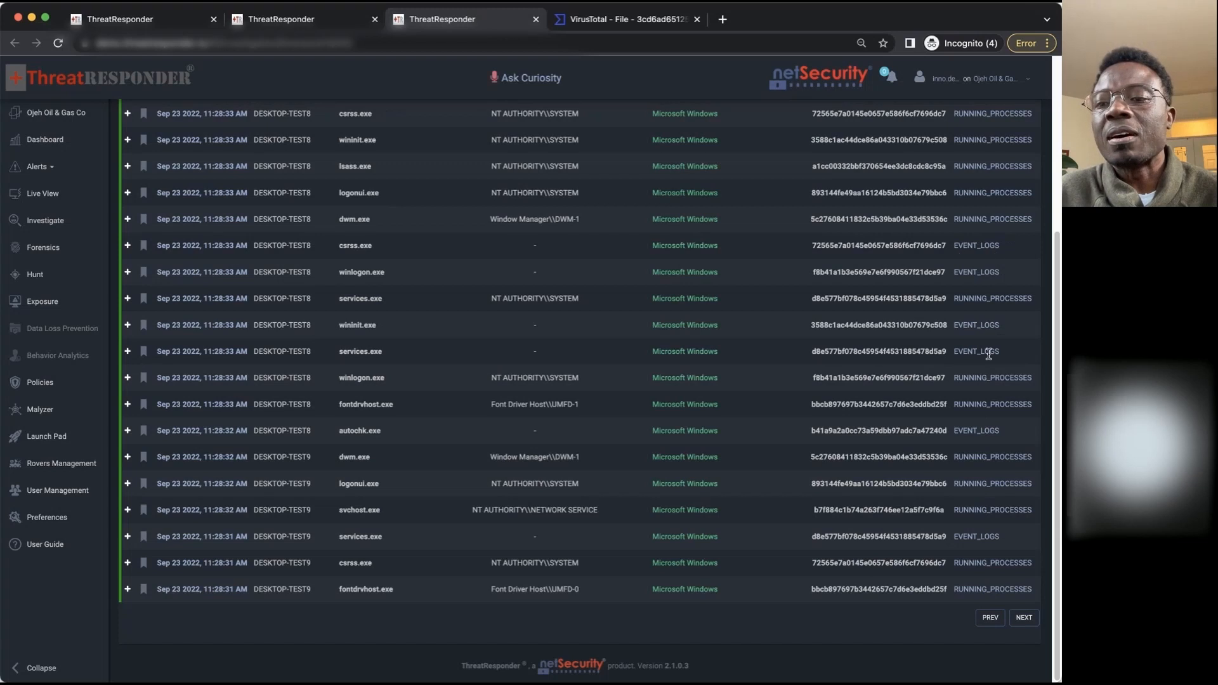
Switch the process search to advanced mode and review the query fields it offers.
scroll(508, 381, "up", 4)
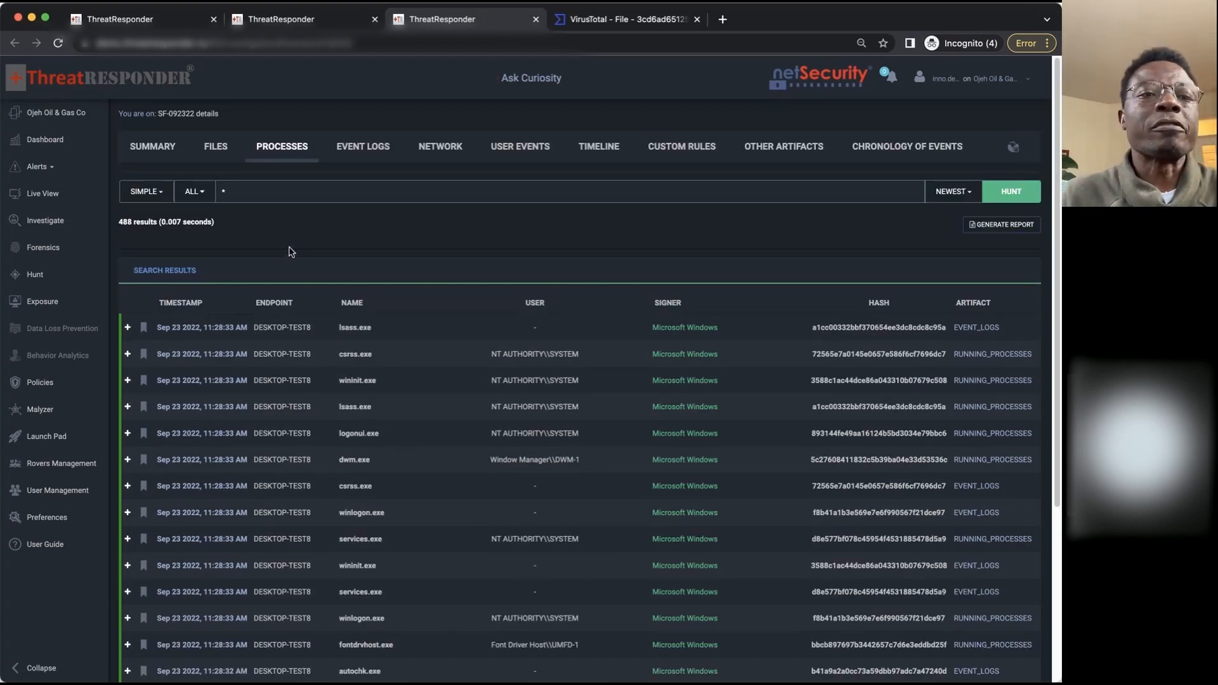
left_click(149, 192)
left_click(171, 234)
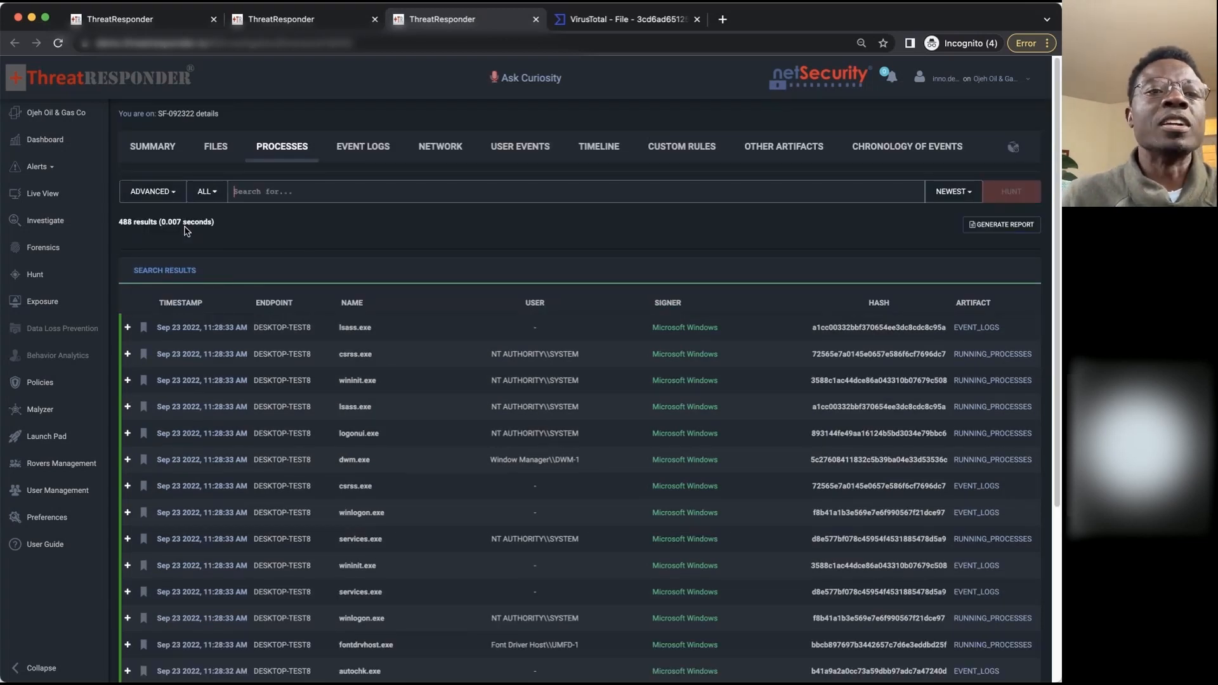
left_click(269, 192)
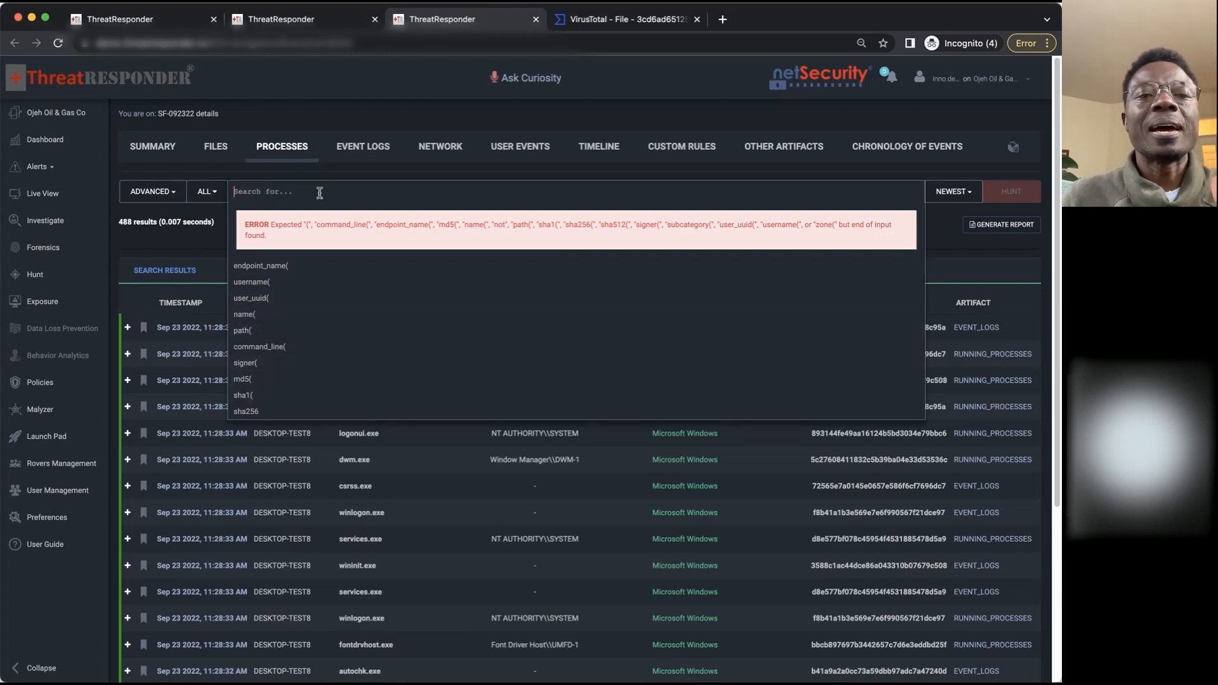
left_click(987, 117)
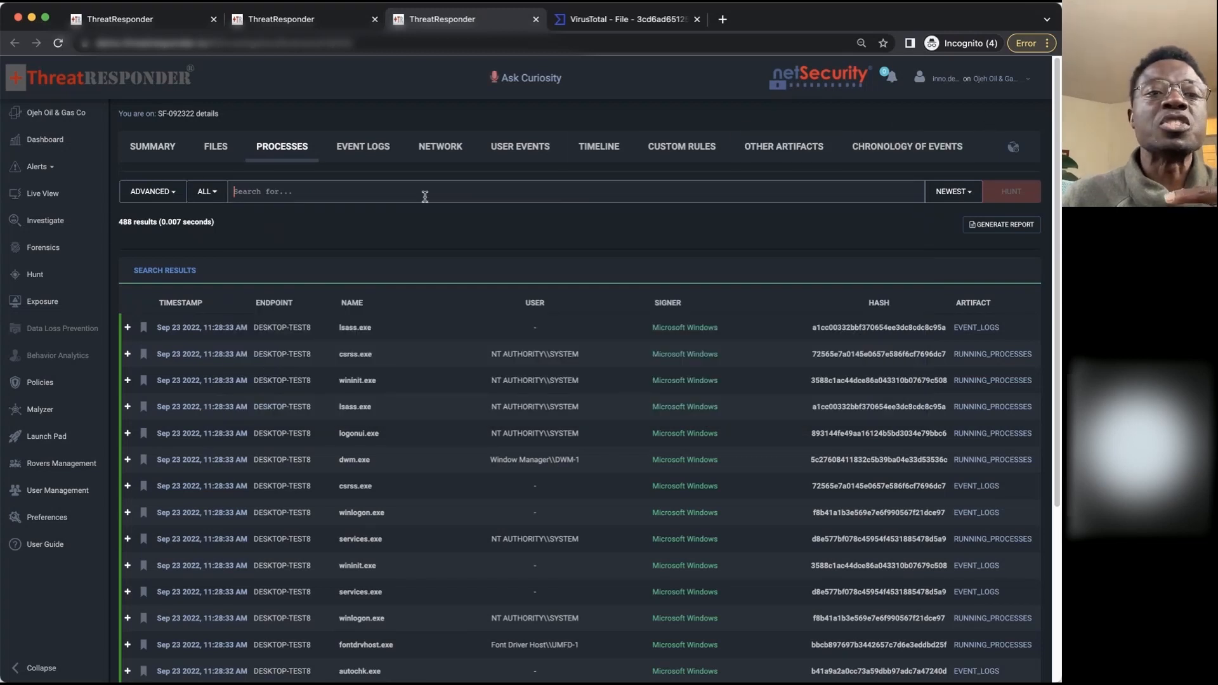
Hunt the investigation's event logs for powershell.exe and inspect the details of the event with record ID 342.
left_click(372, 156)
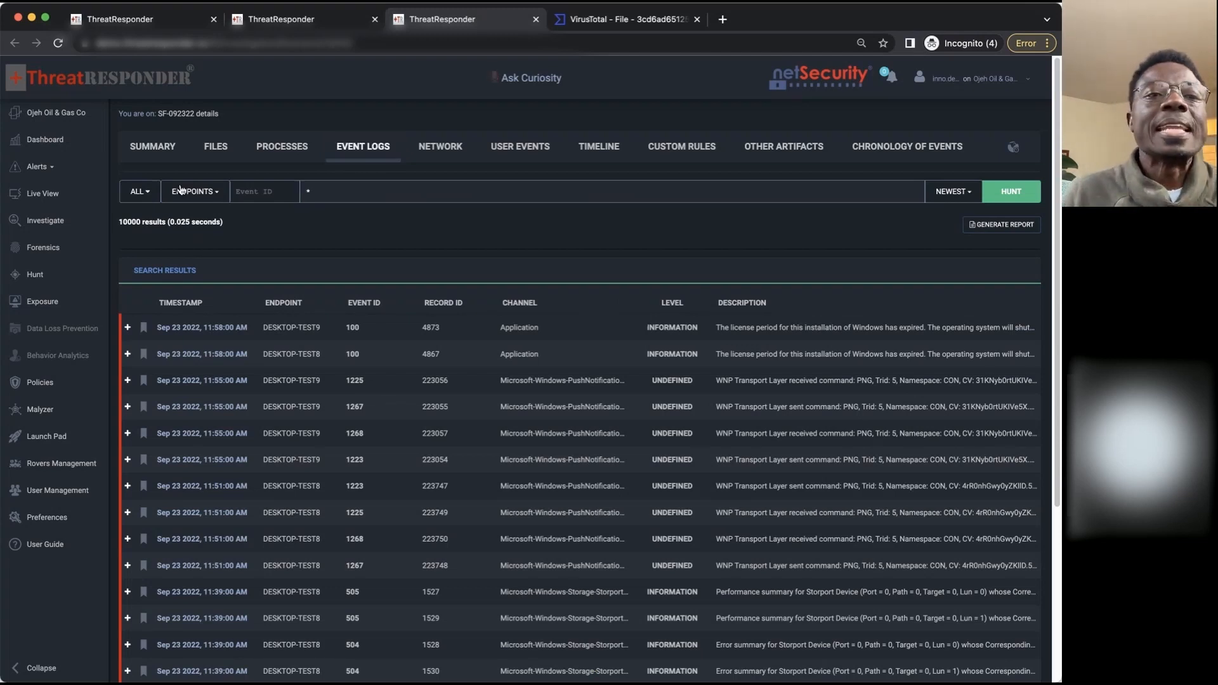
left_click(340, 192)
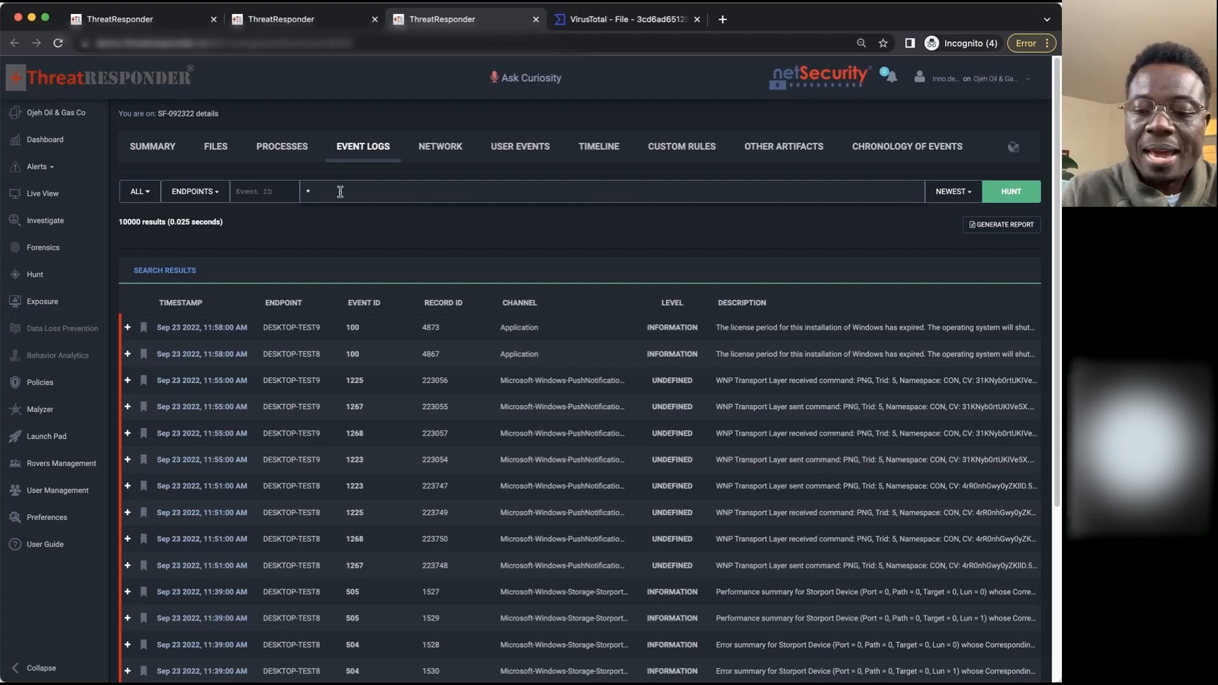
key("BackSpace")
type("powershell.exe")
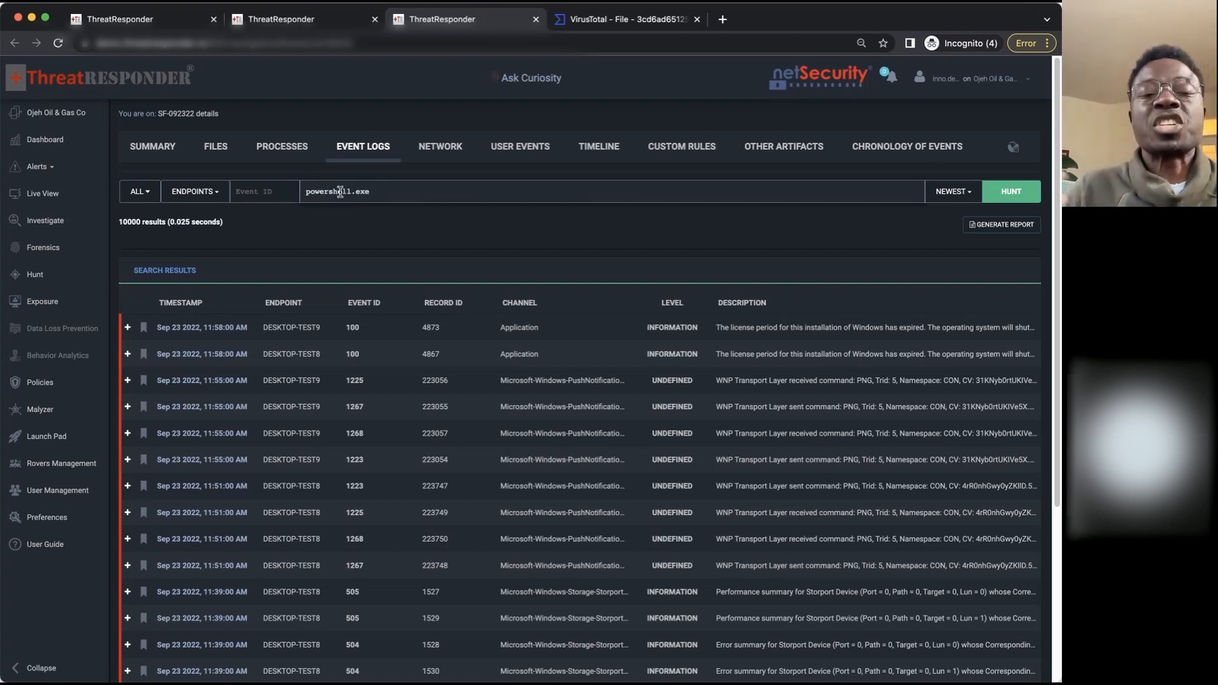
key("Return")
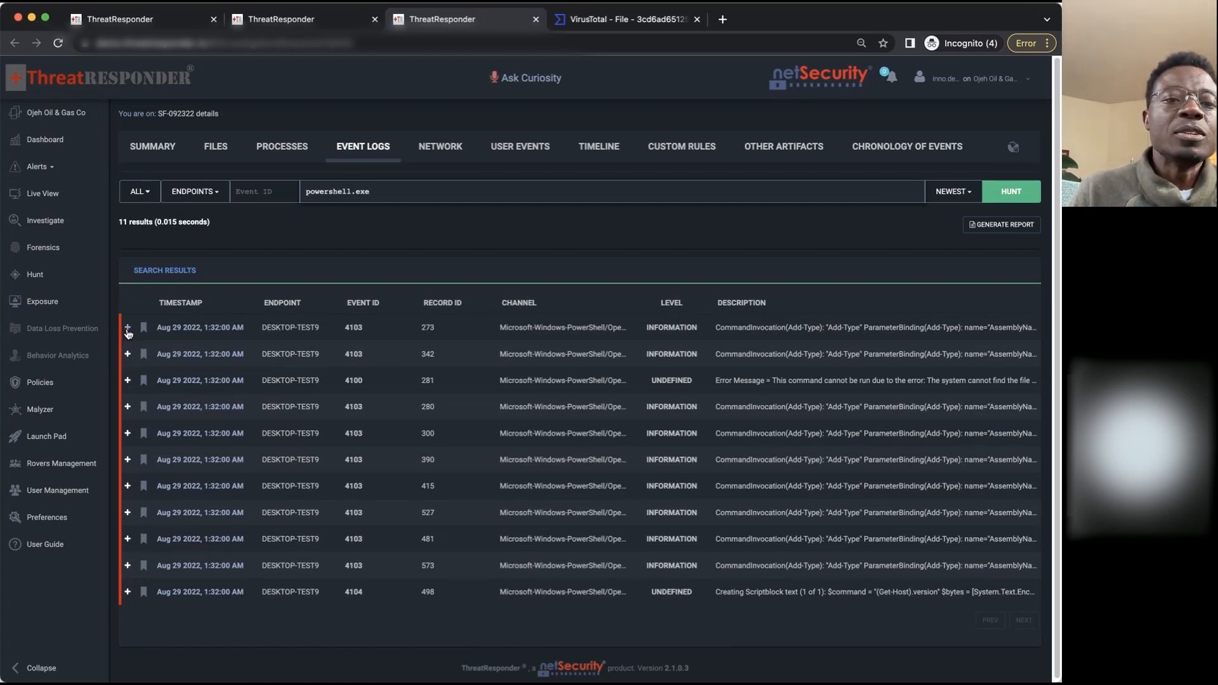
left_click(128, 356)
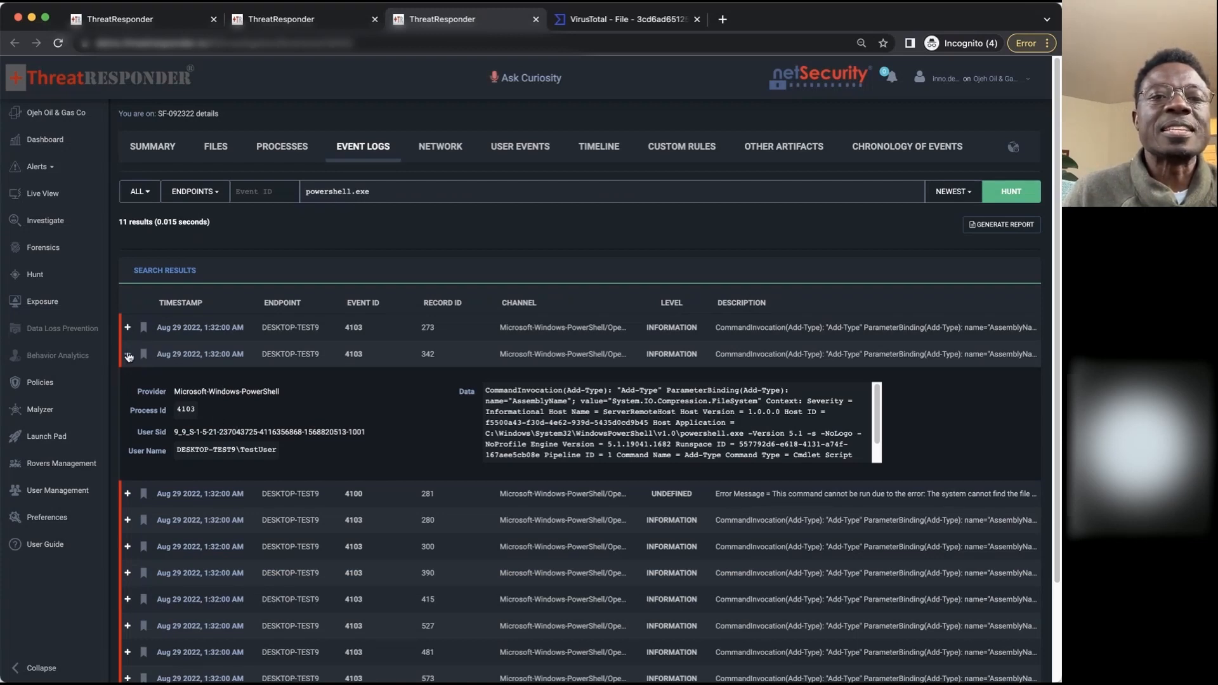
left_click(128, 356)
Replace the event log search term with chrome.exe, run the hunt and expand the event with record ID 1281.
left_click_drag(373, 191, 262, 189)
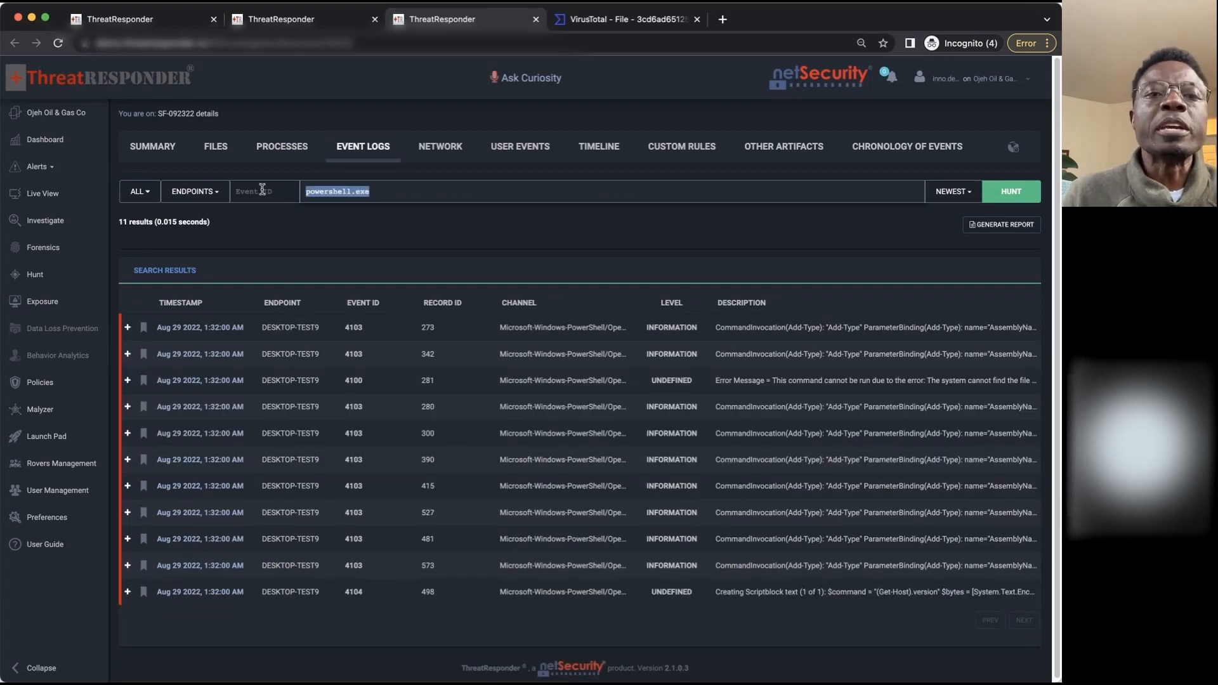
type("chrome")
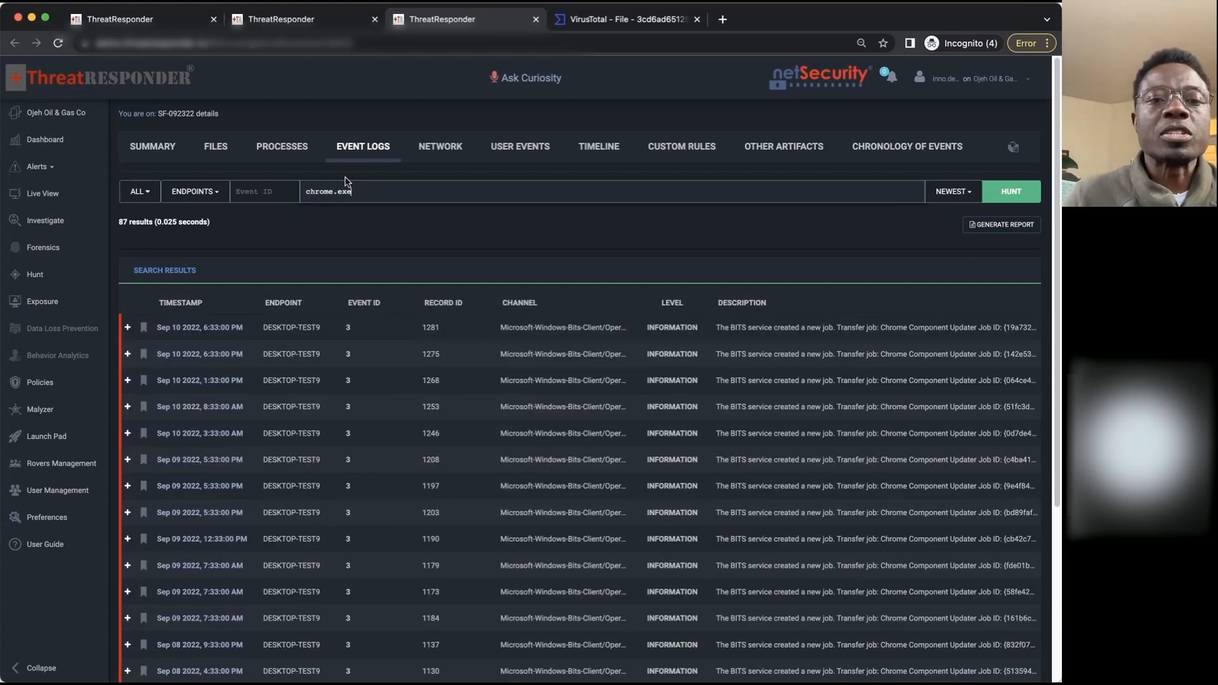
key("Return")
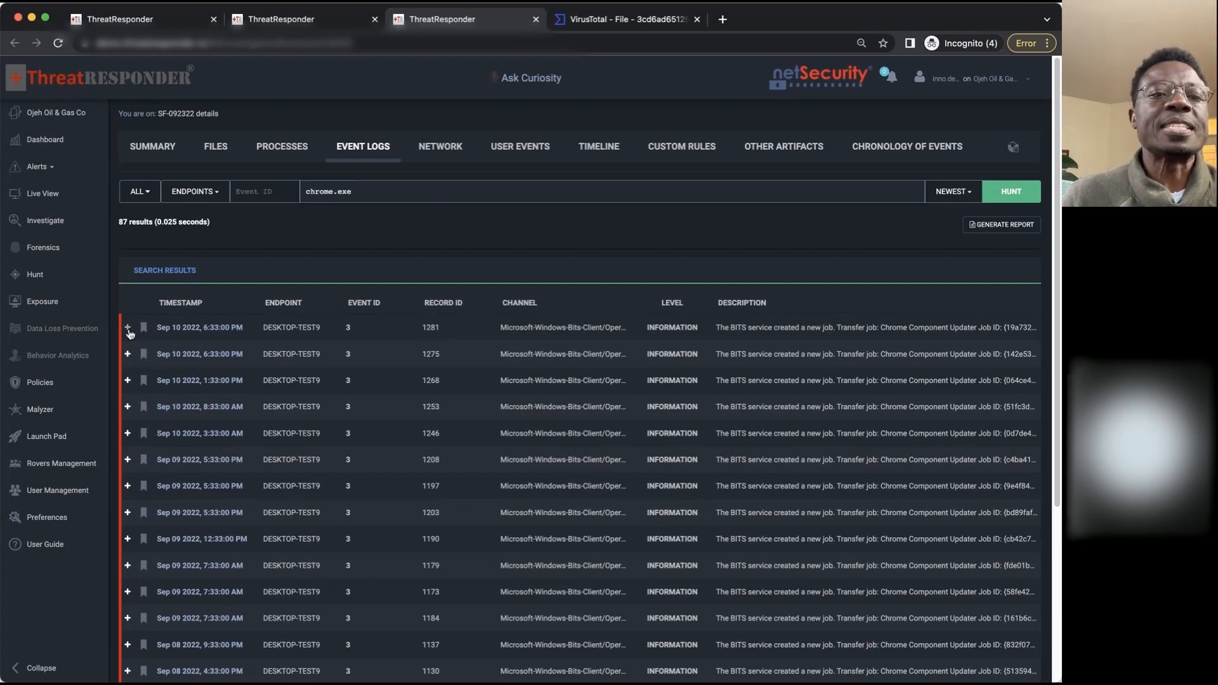
left_click(129, 329)
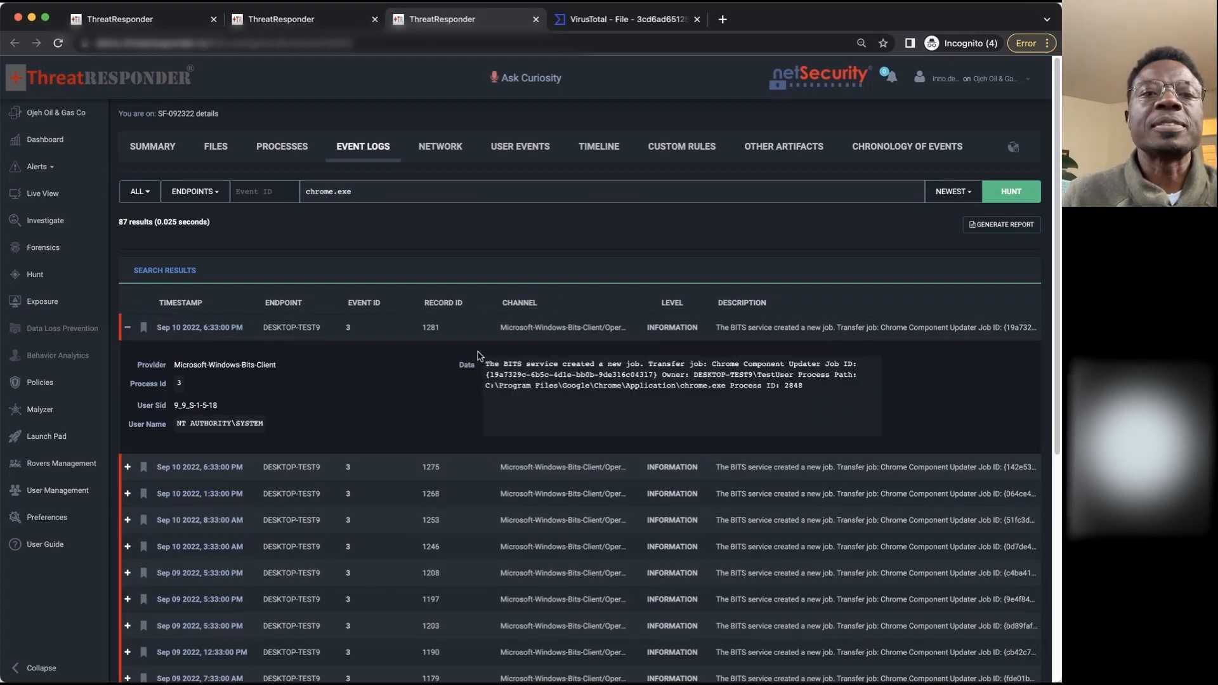
Open the network artifacts and inspect the connection records for 103.224.241.74, 20.199.120.85 (DESKTOP-TEST8) and 178.128.82.218.
left_click(444, 153)
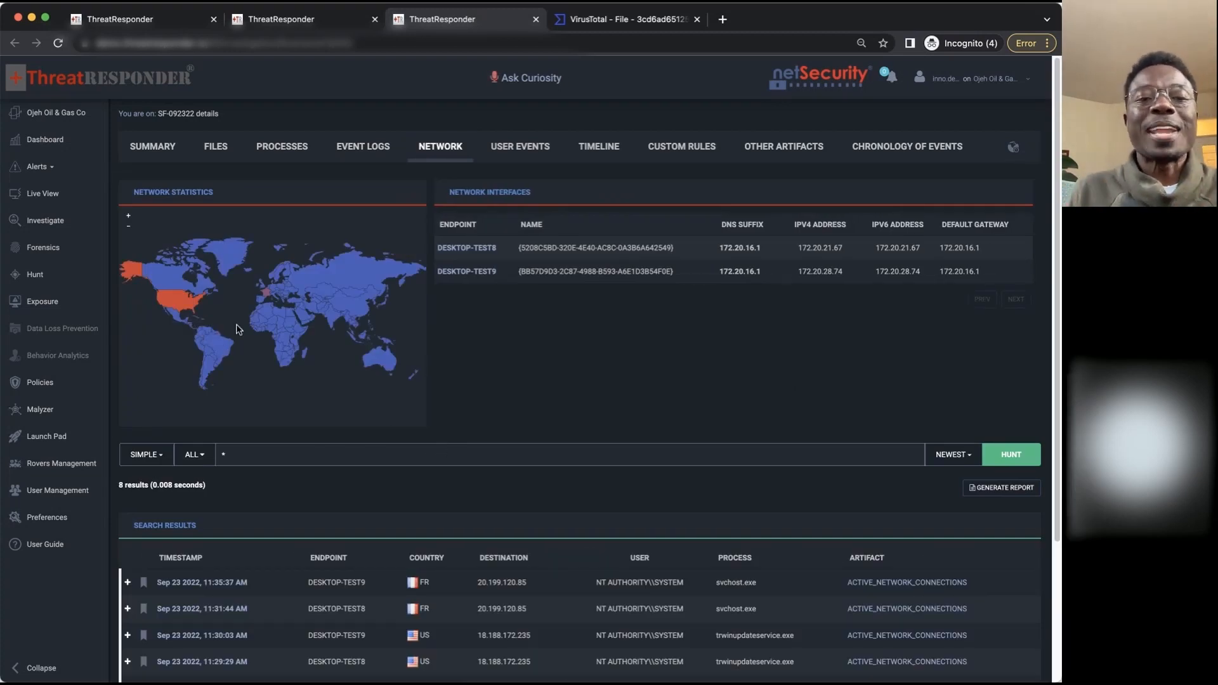
scroll(444, 333, "down", 3)
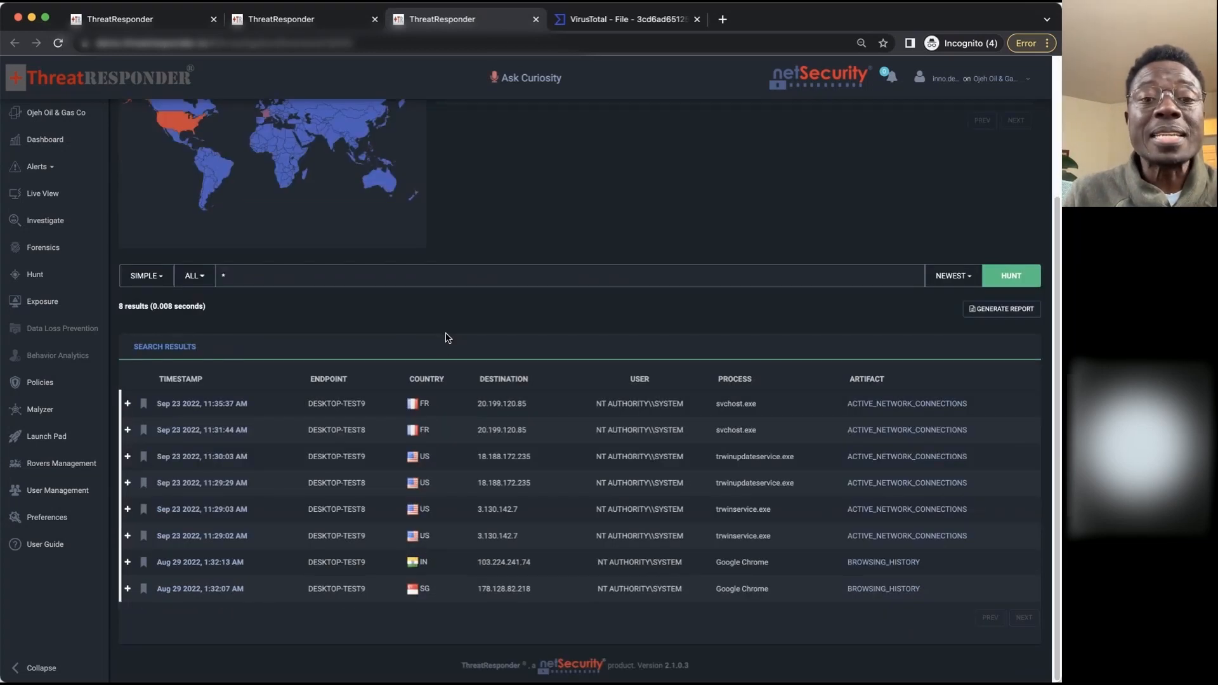
left_click(127, 562)
scroll(240, 505, "down", 2)
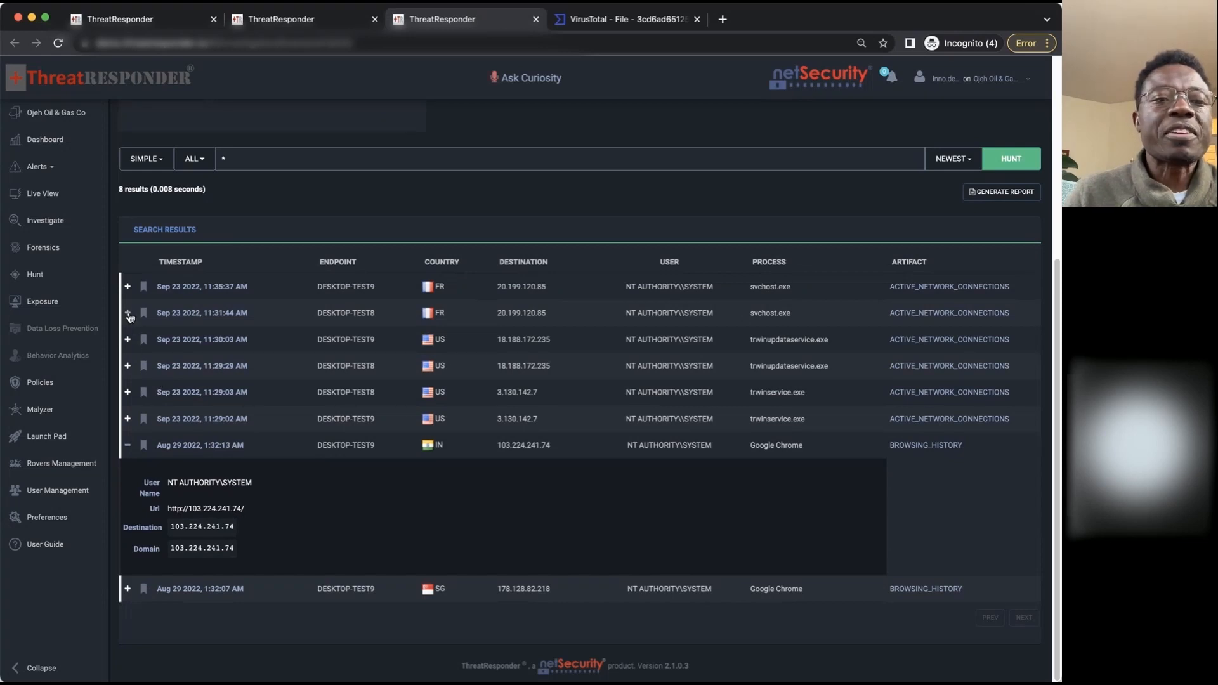
left_click(127, 313)
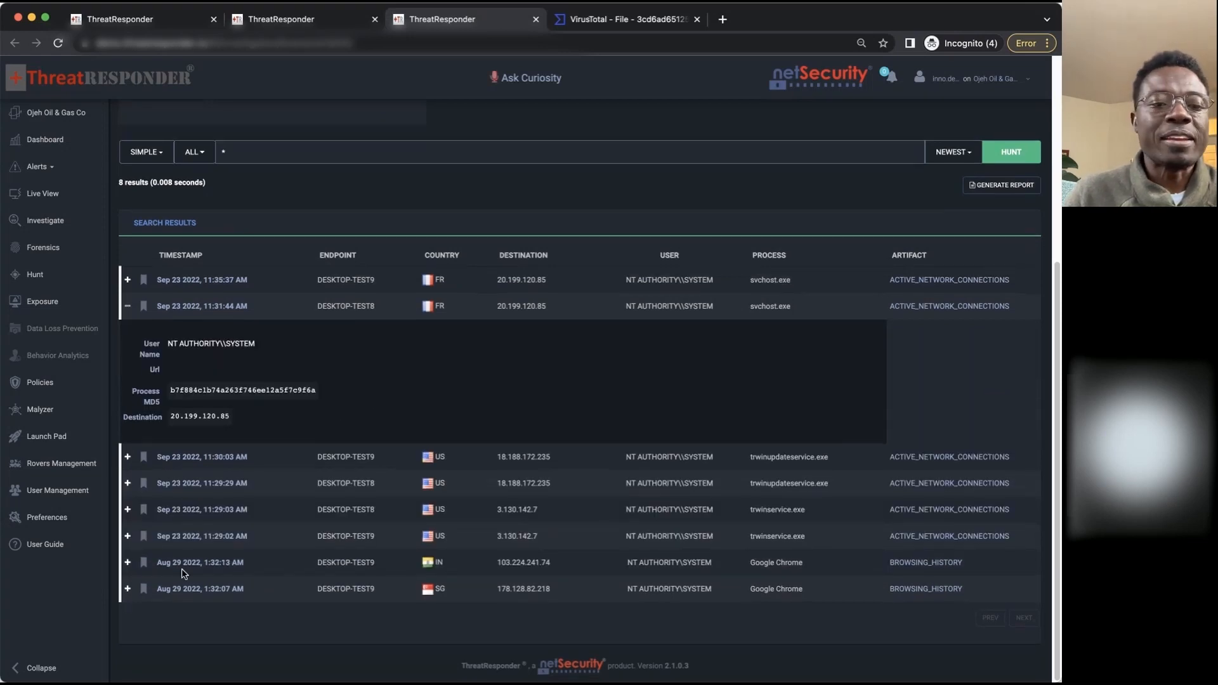
left_click(127, 595)
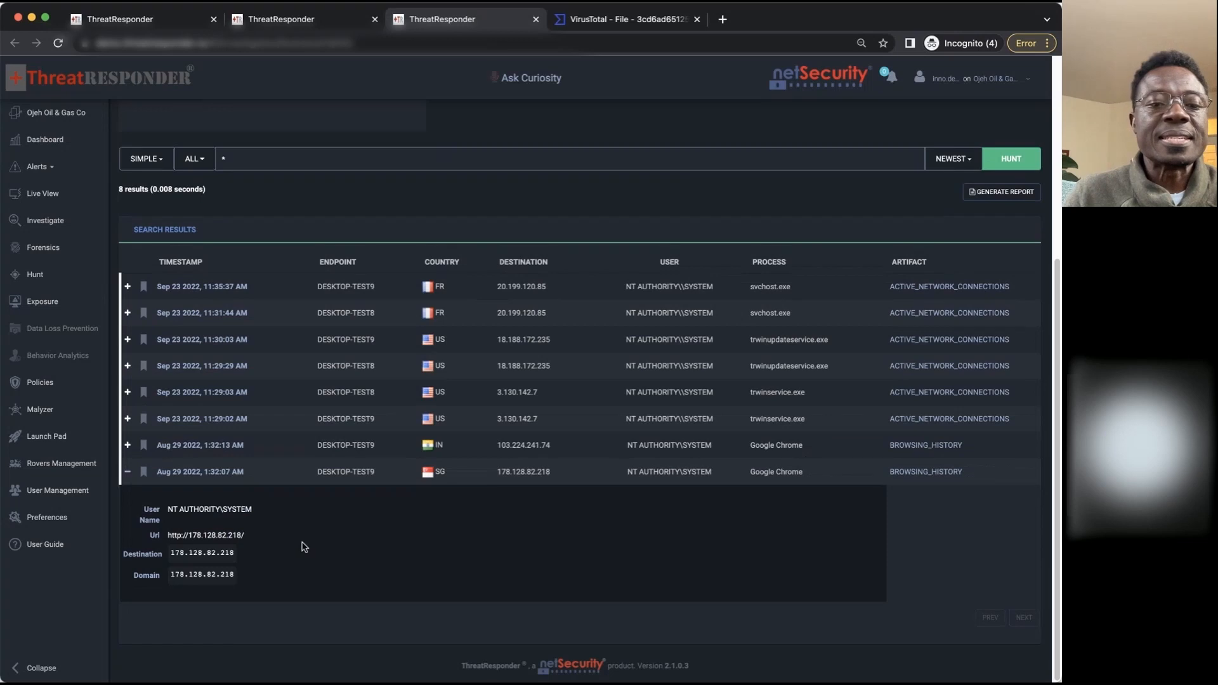
Open the investigation's user events and review the user statistics, user list and recorded account actions.
scroll(305, 547, "up", 1)
scroll(305, 548, "up", 5)
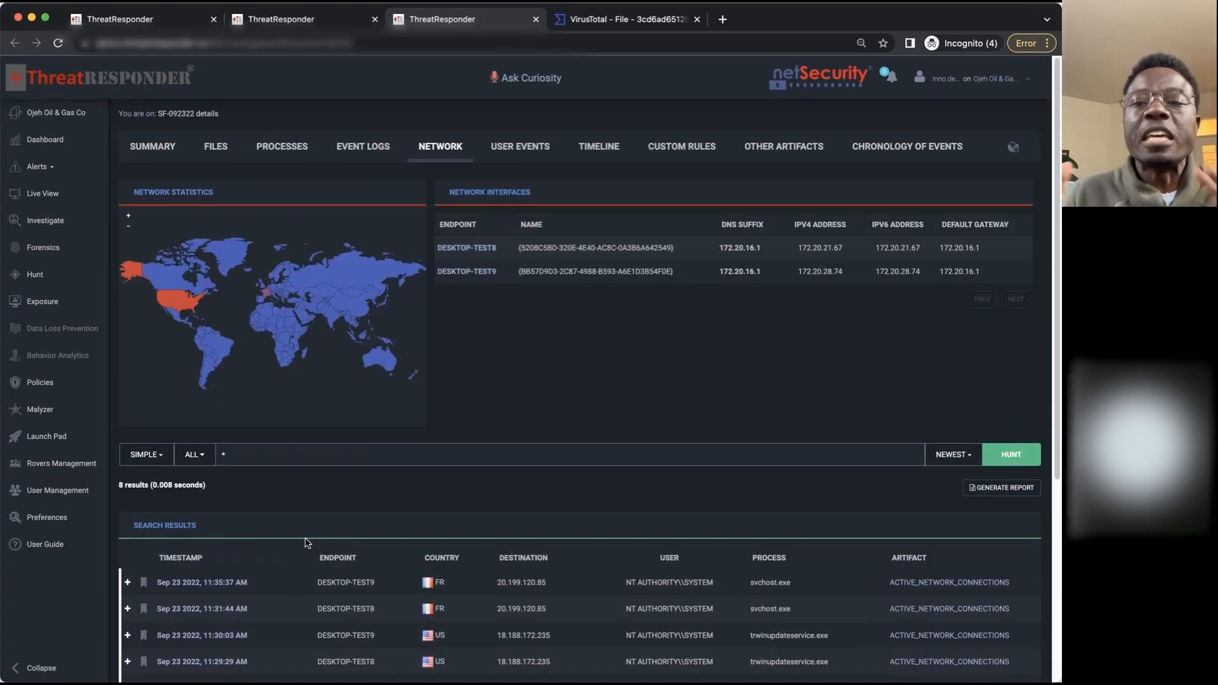
left_click(534, 148)
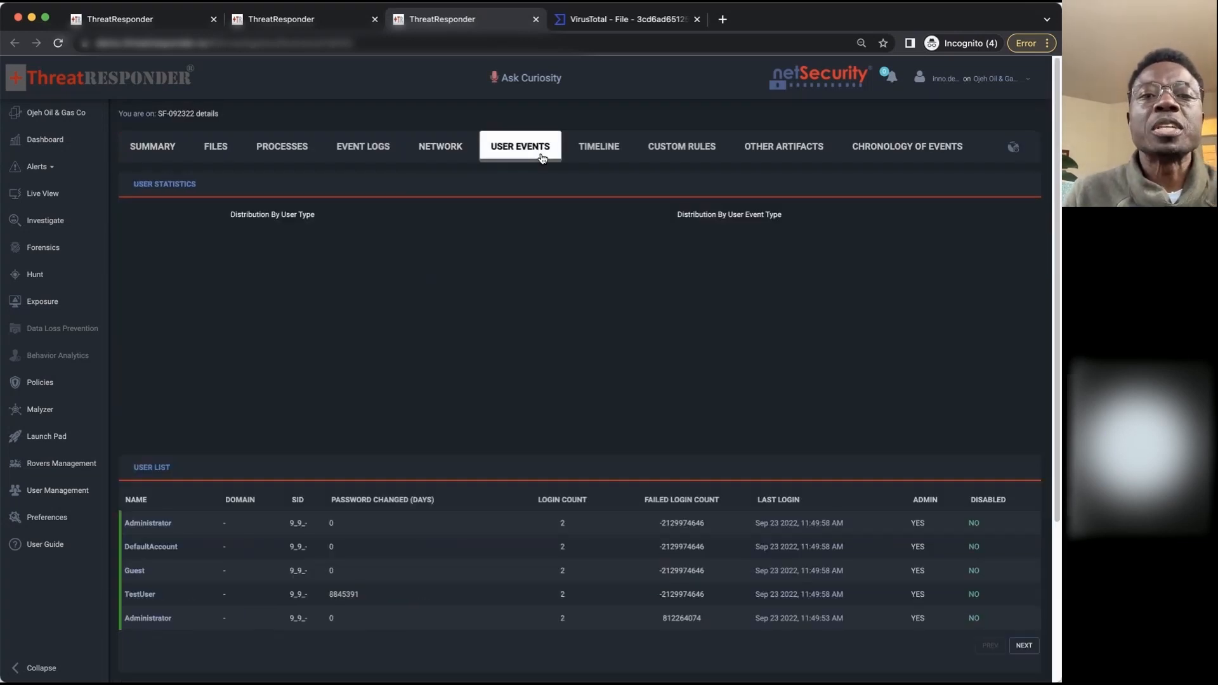
scroll(389, 467, "down", 3)
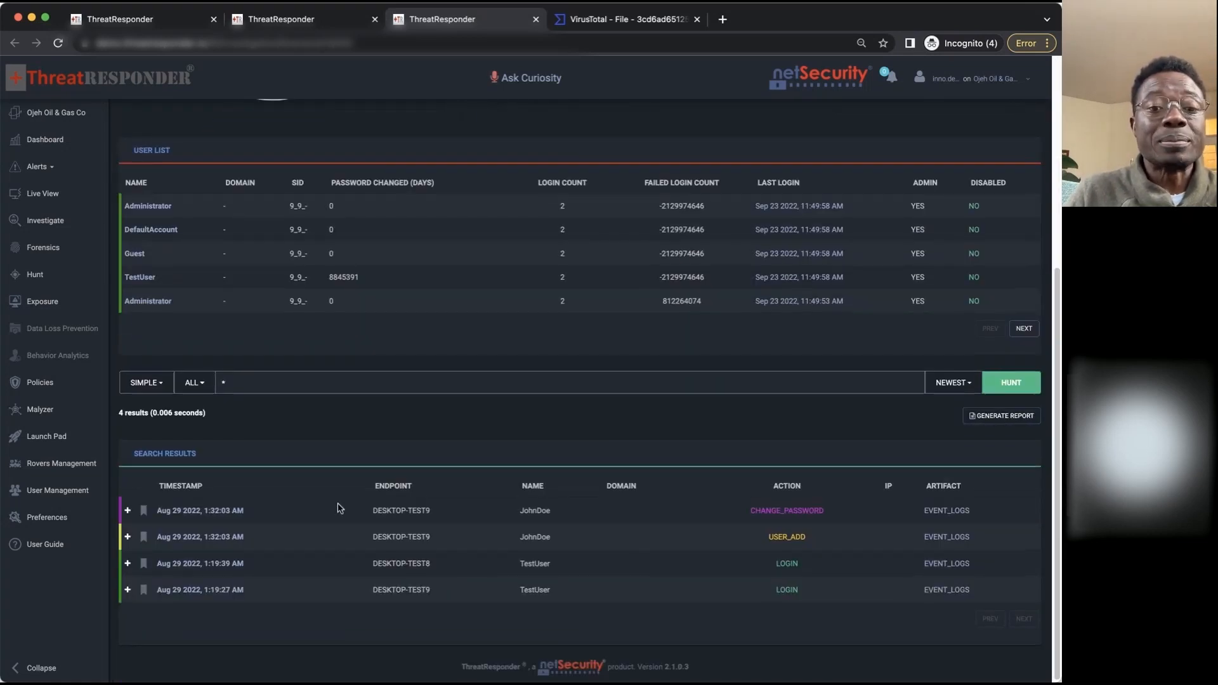
scroll(340, 507, "up", 5)
scroll(340, 508, "down", 5)
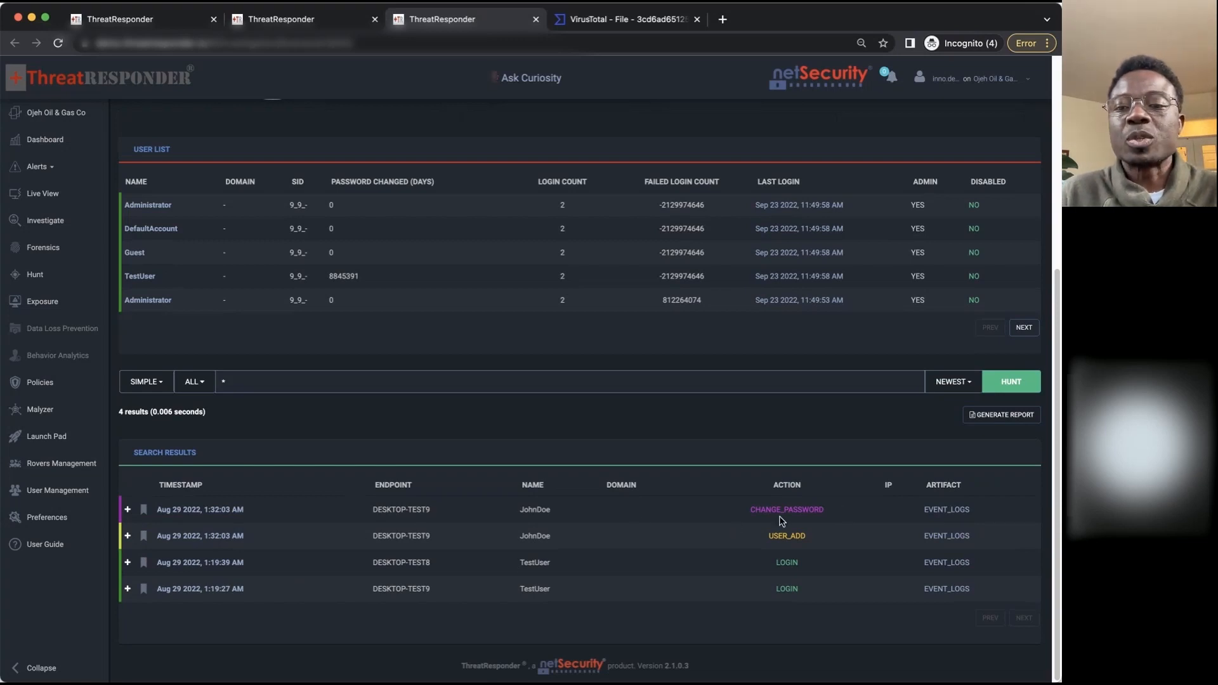
left_click_drag(811, 540, 769, 569)
Expand the CHANGE_PASSWORD event on DESKTOP-TEST9 and review its user details.
left_click(127, 536)
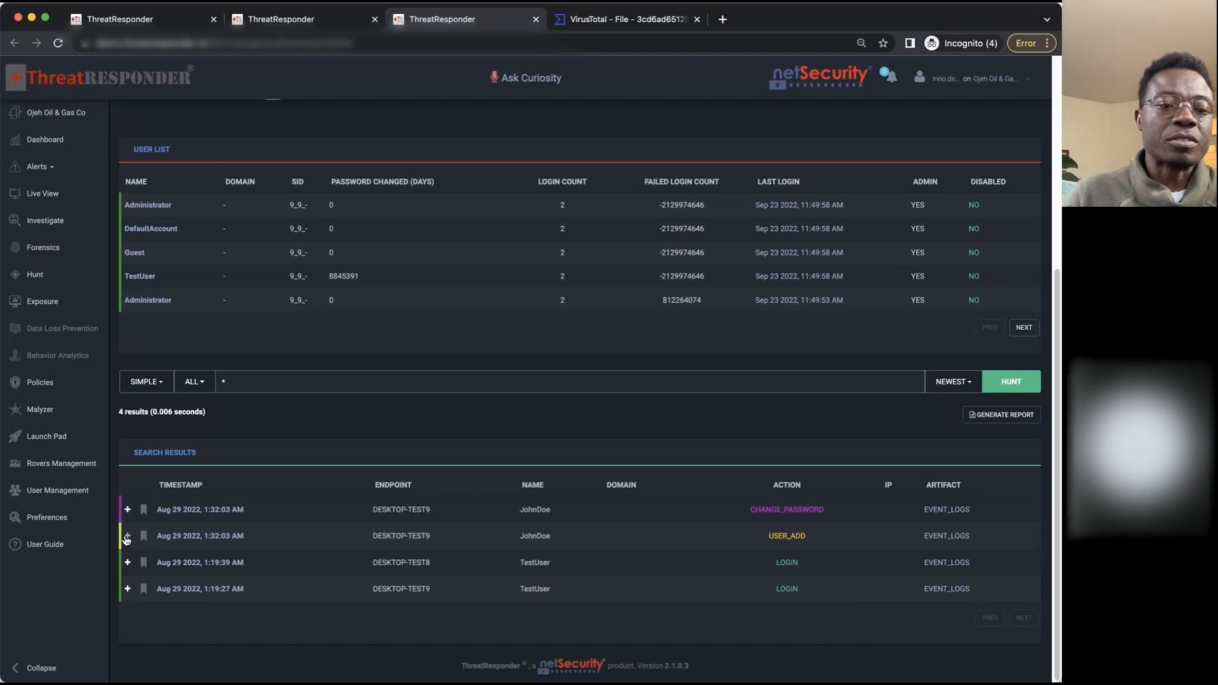
left_click(127, 510)
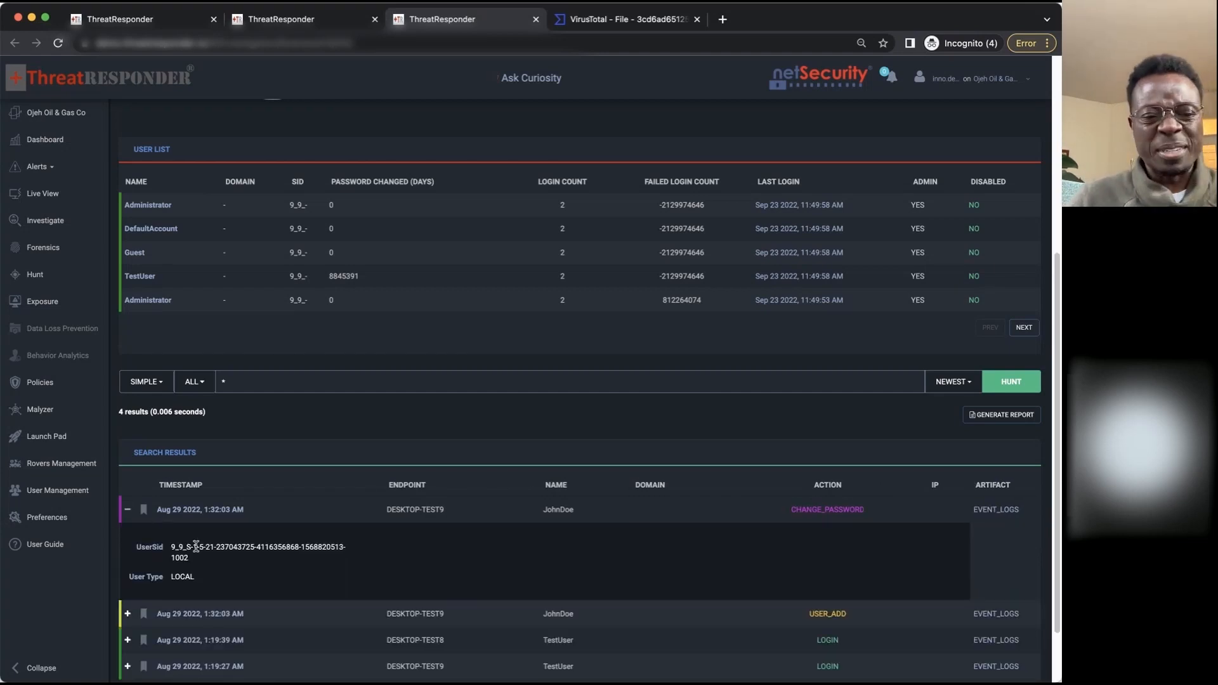
scroll(197, 545, "down", 3)
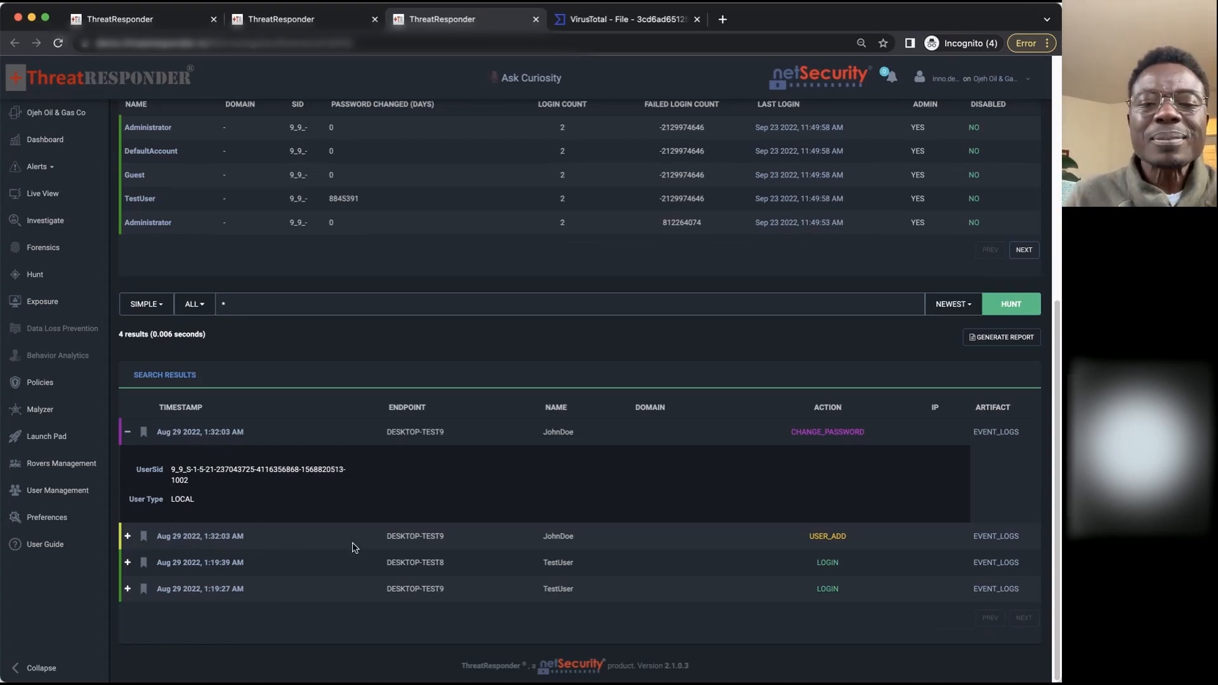
Open the investigation's scan timeline and review the artifact chart and the chronological list of entries.
scroll(350, 547, "up", 10)
left_click(585, 158)
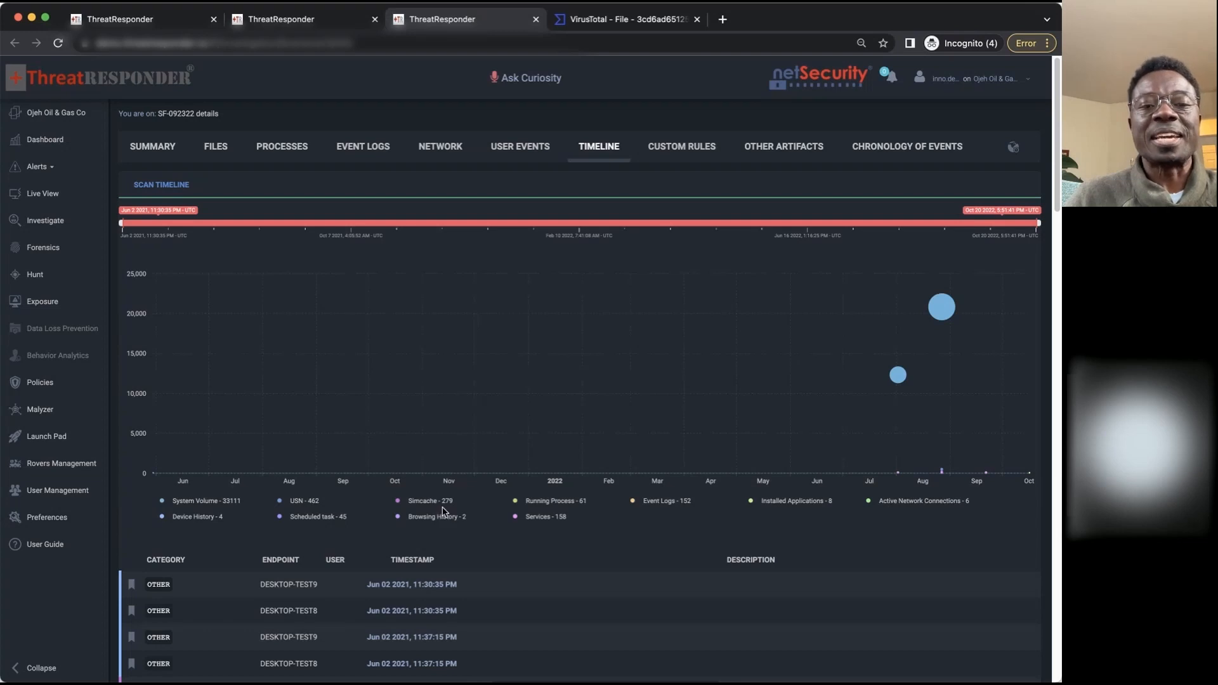
scroll(442, 530, "down", 15)
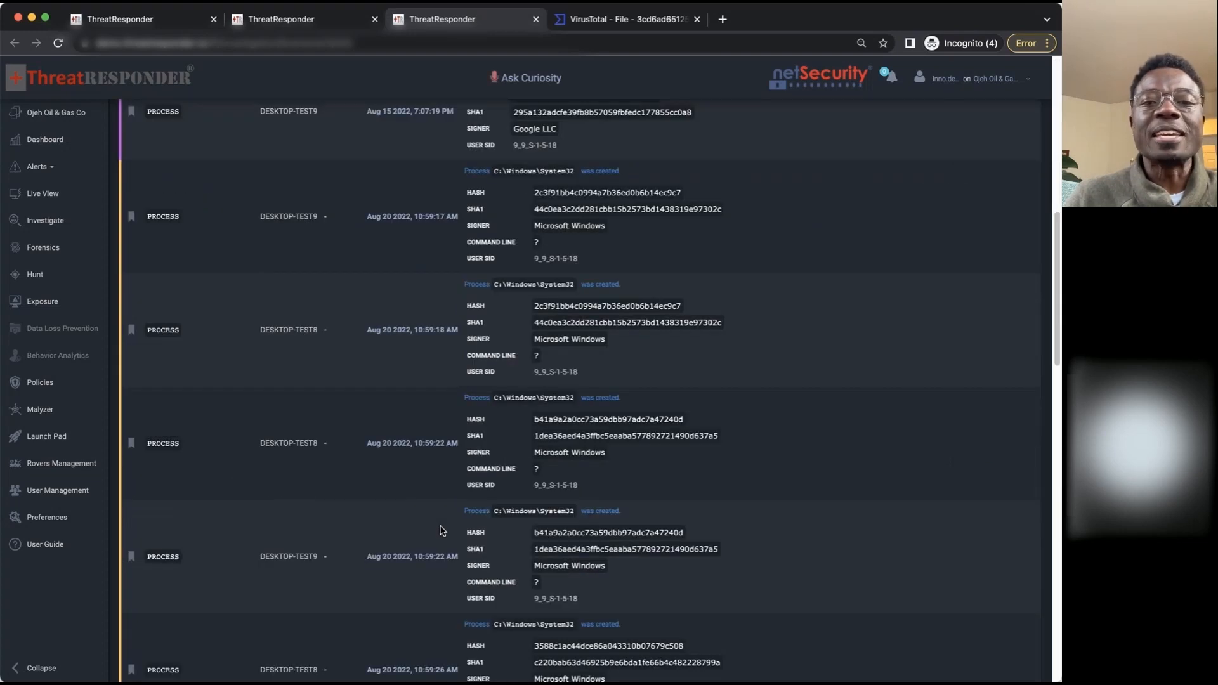
scroll(442, 530, "up", 5)
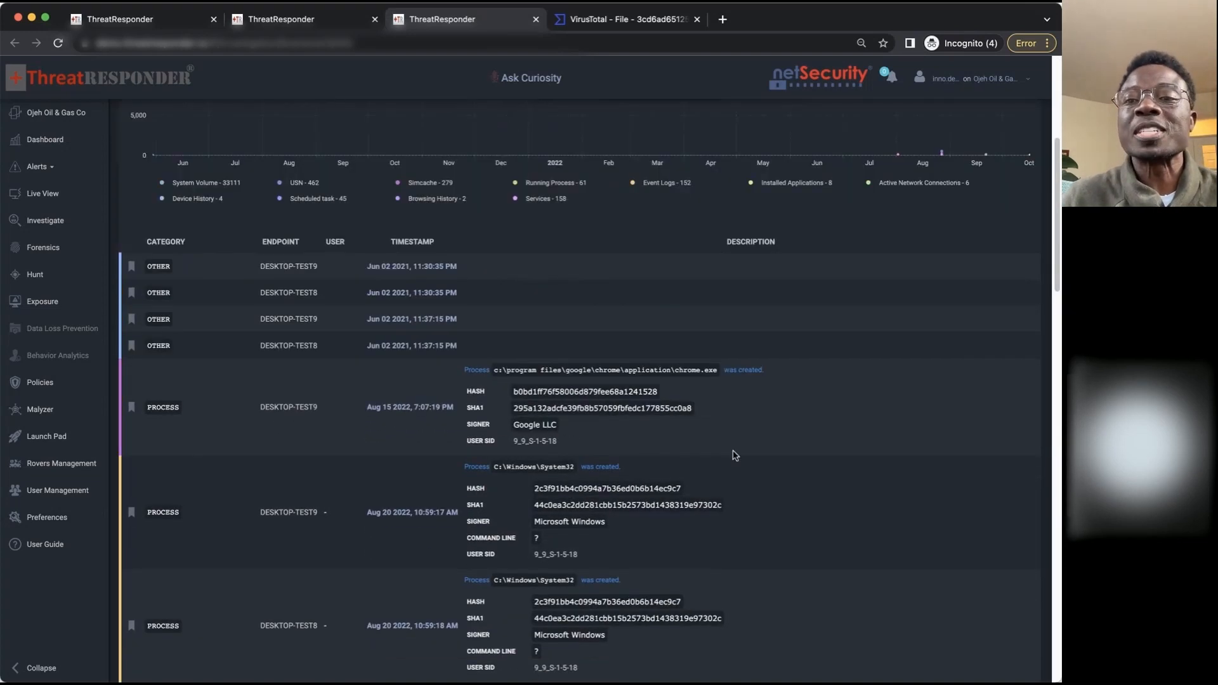
scroll(734, 456, "up", 5)
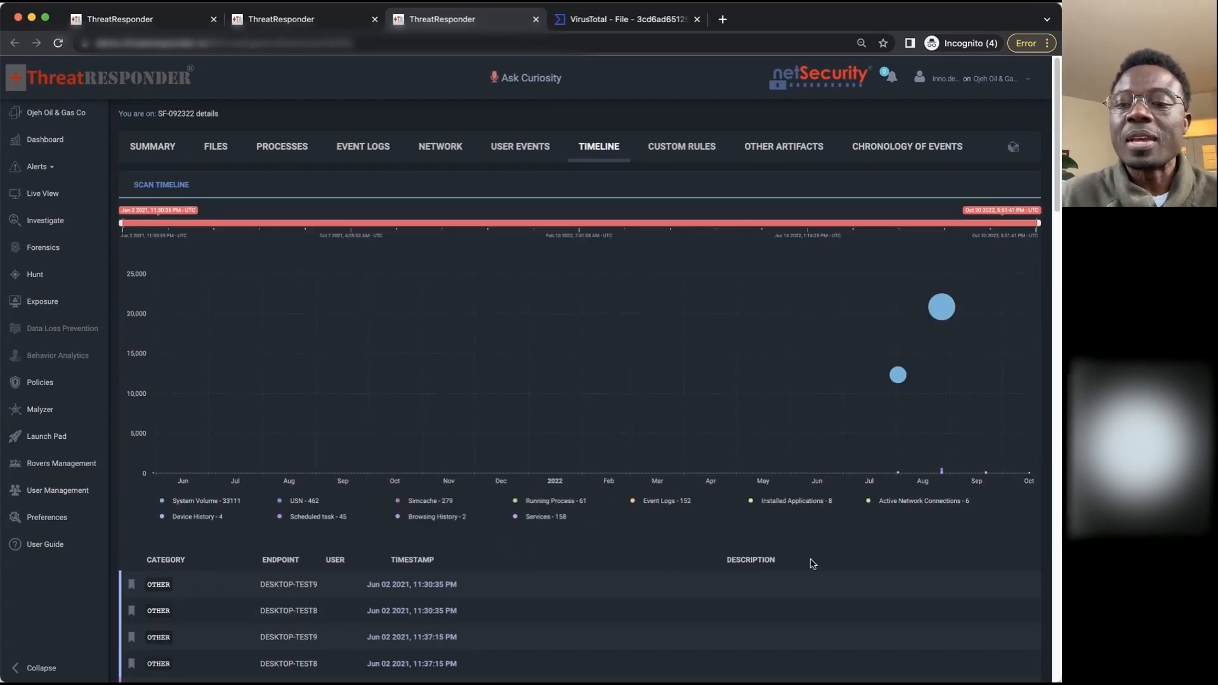
scroll(823, 556, "down", 1)
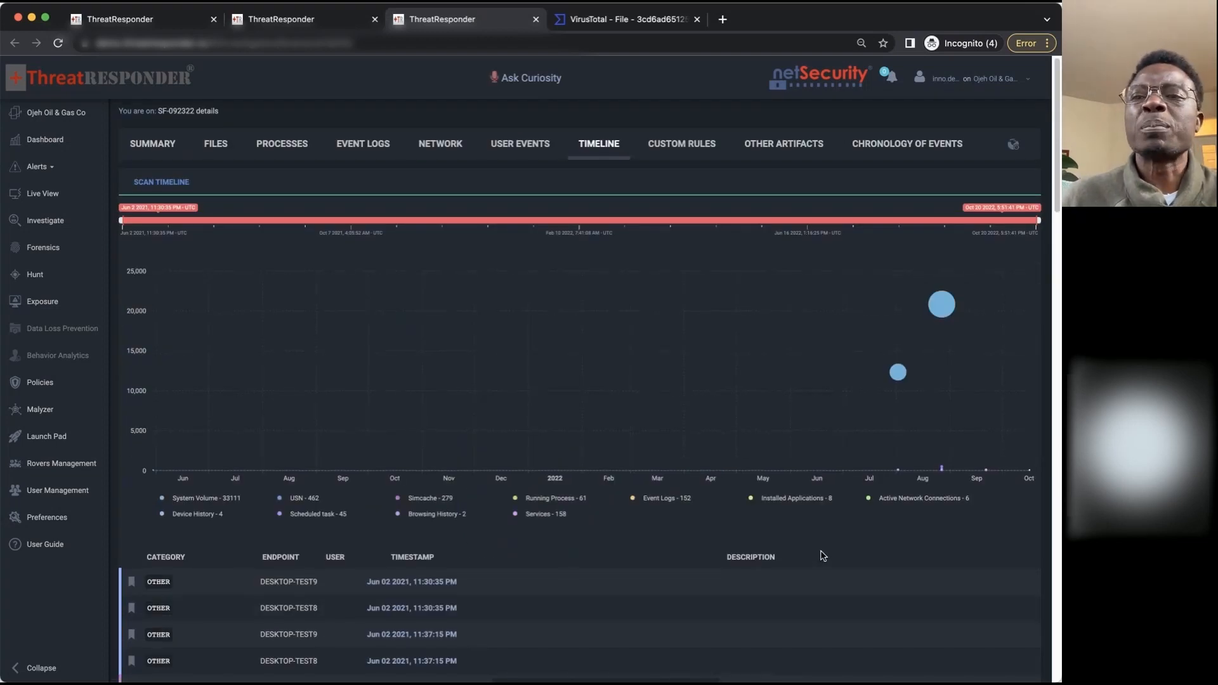
Revisit the user events, network, event log, file and timeline artifacts, and check the YARA, Sigma and regex custom rule results.
left_click(524, 143)
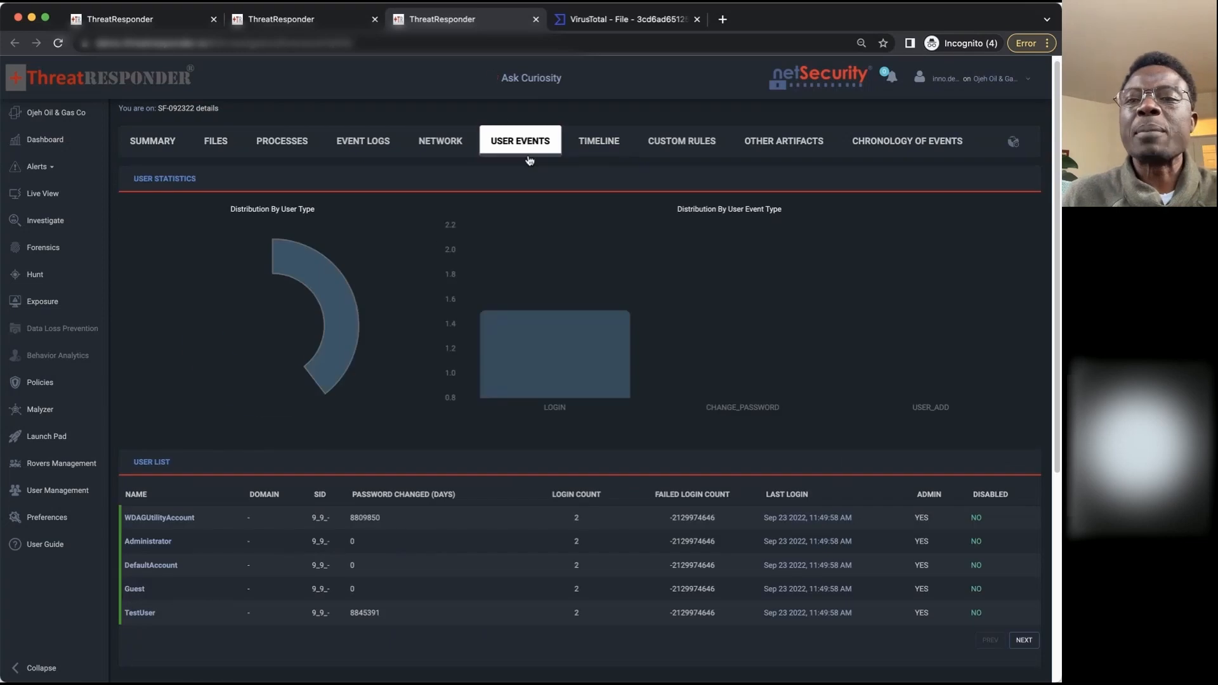
left_click(455, 151)
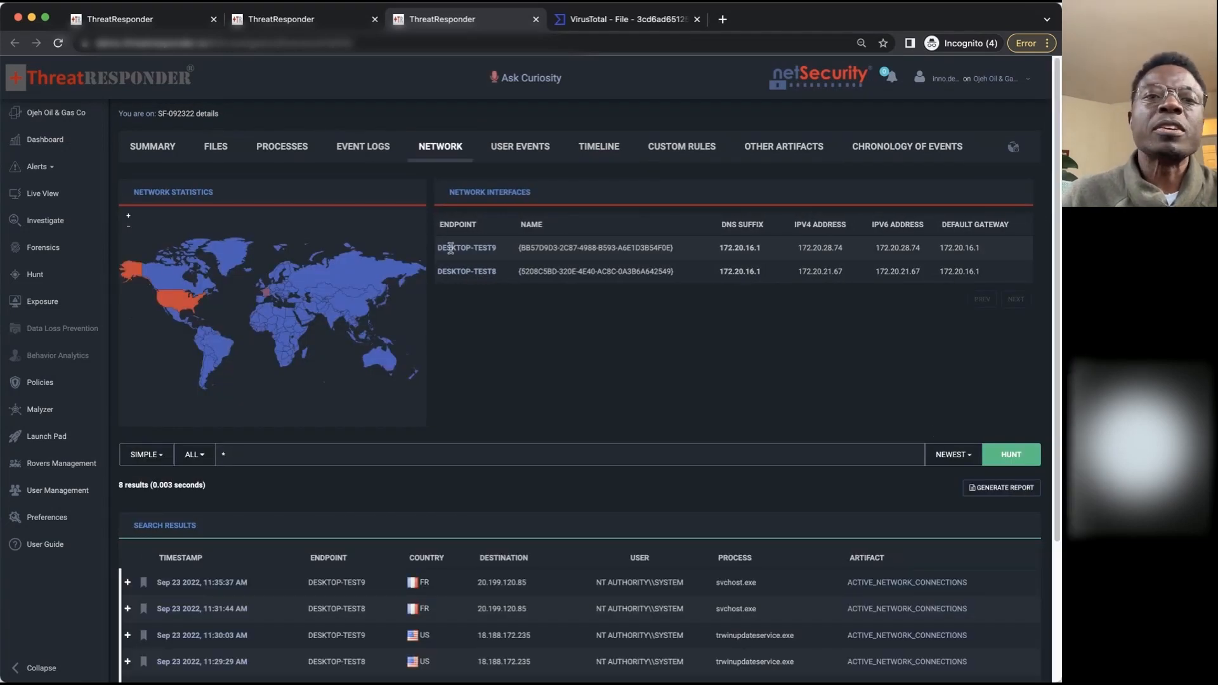
left_click(371, 159)
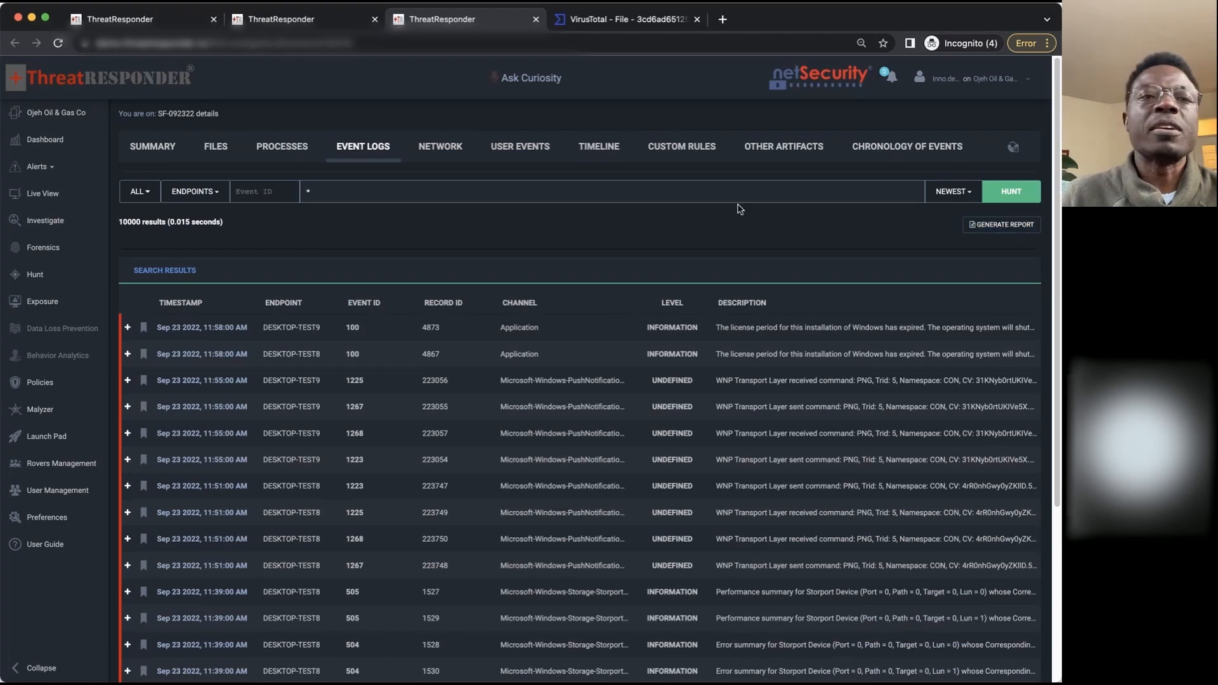
left_click(216, 148)
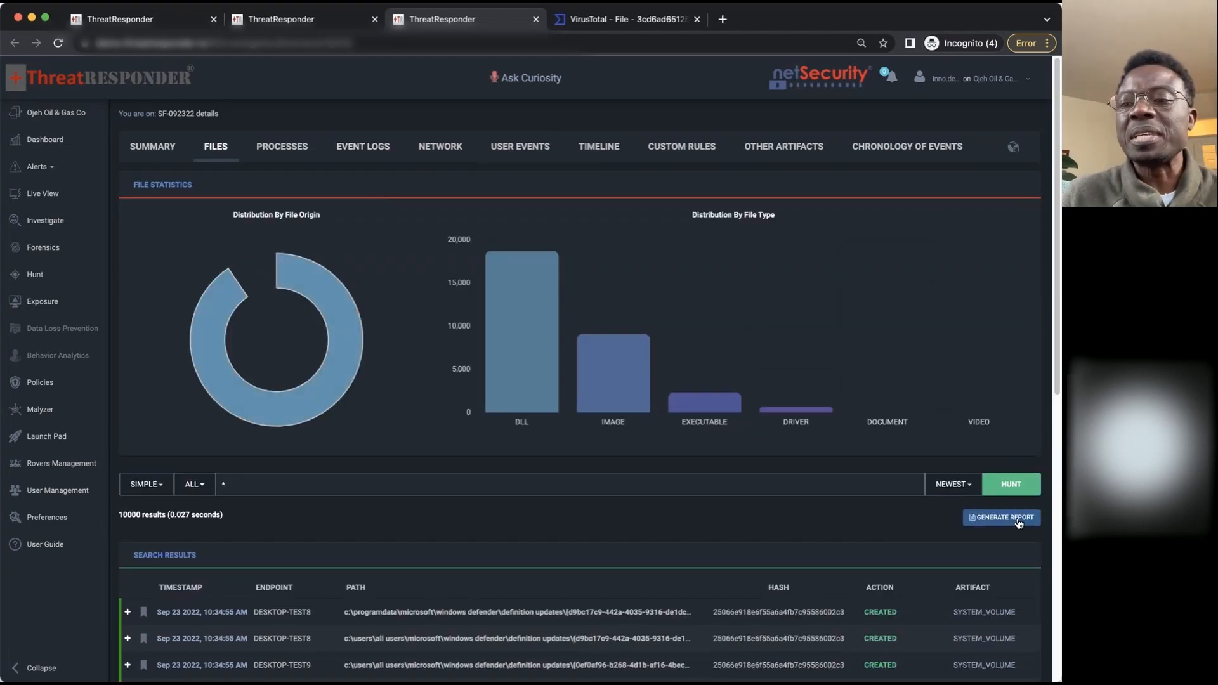
left_click(609, 154)
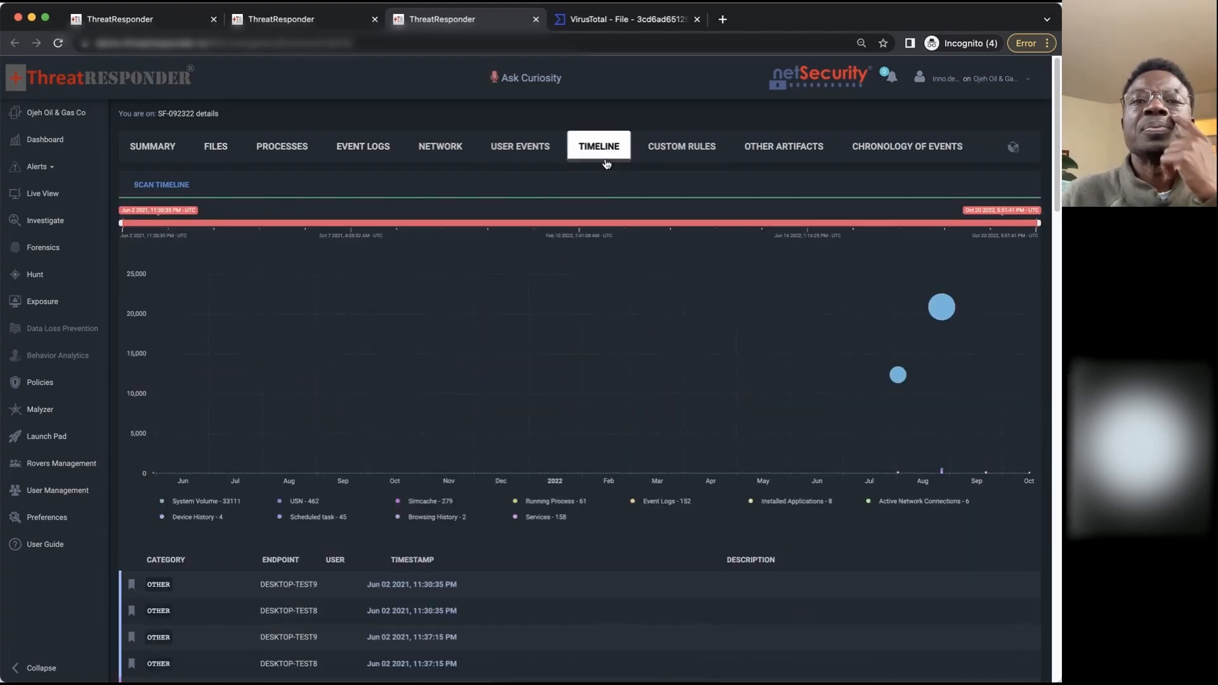
left_click(704, 155)
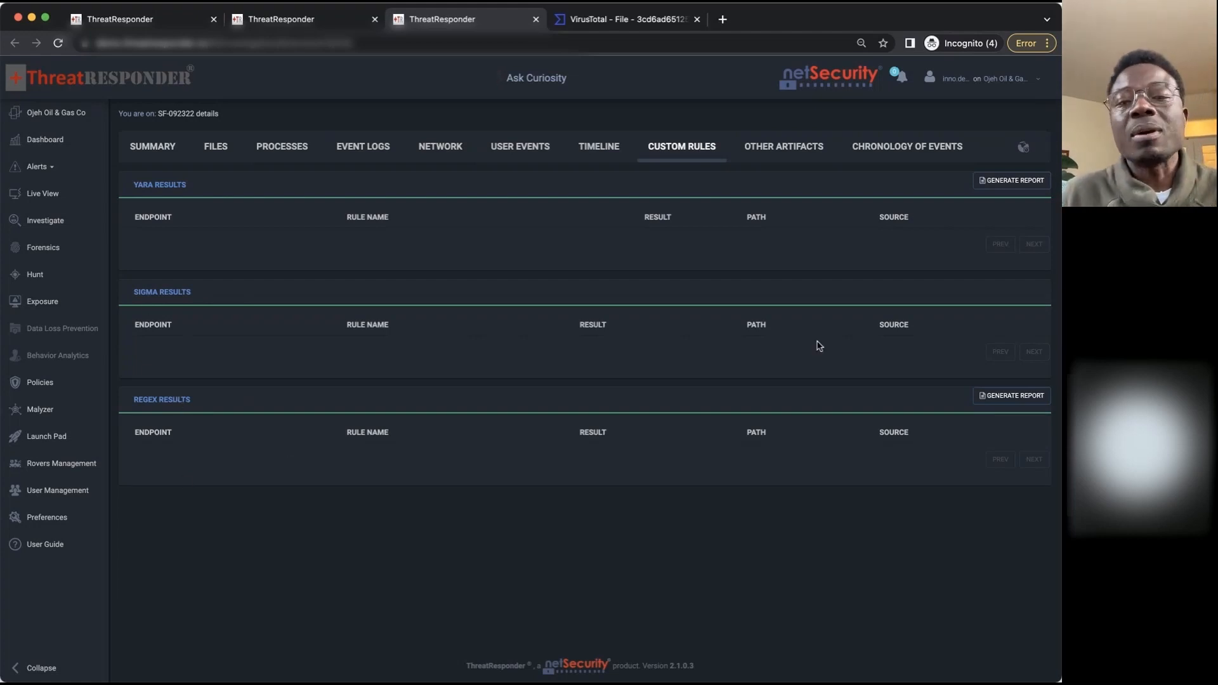
Open the investigation's other artifacts and review the autoruns, installed applications, browser searches, DNS and ARP caches, device history and Wi-Fi history.
left_click(810, 155)
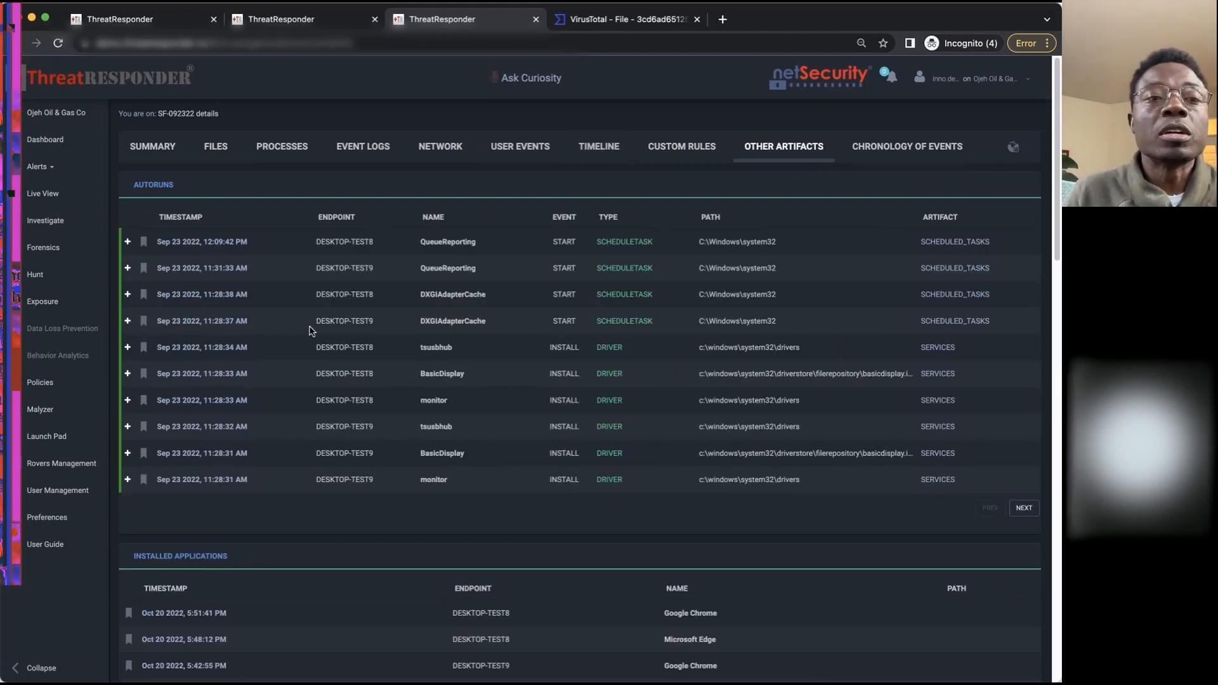
scroll(230, 453, "down", 3)
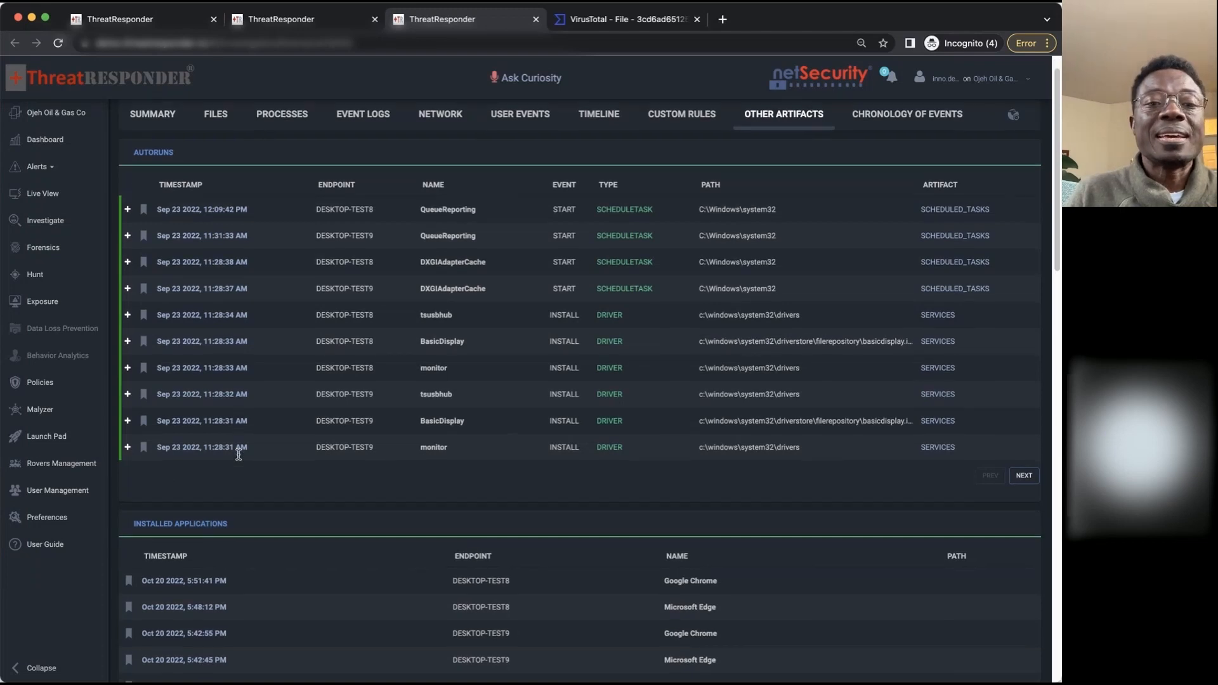
scroll(237, 391, "down", 7)
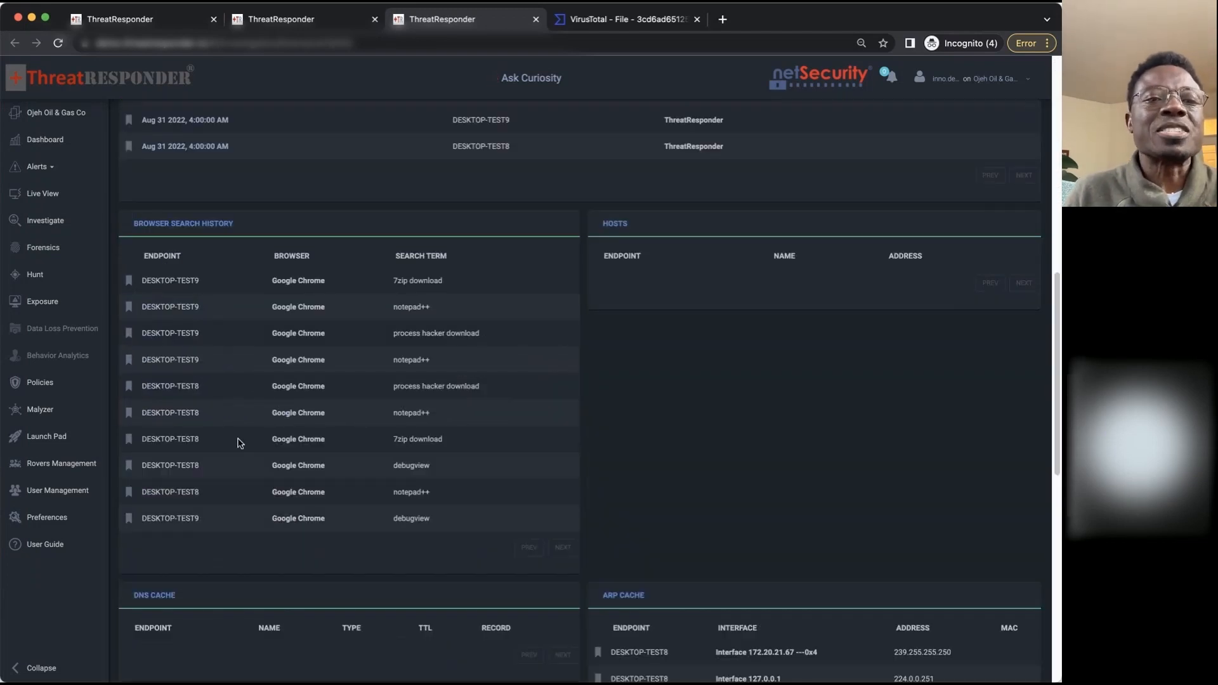
scroll(241, 461, "down", 1)
scroll(241, 461, "down", 5)
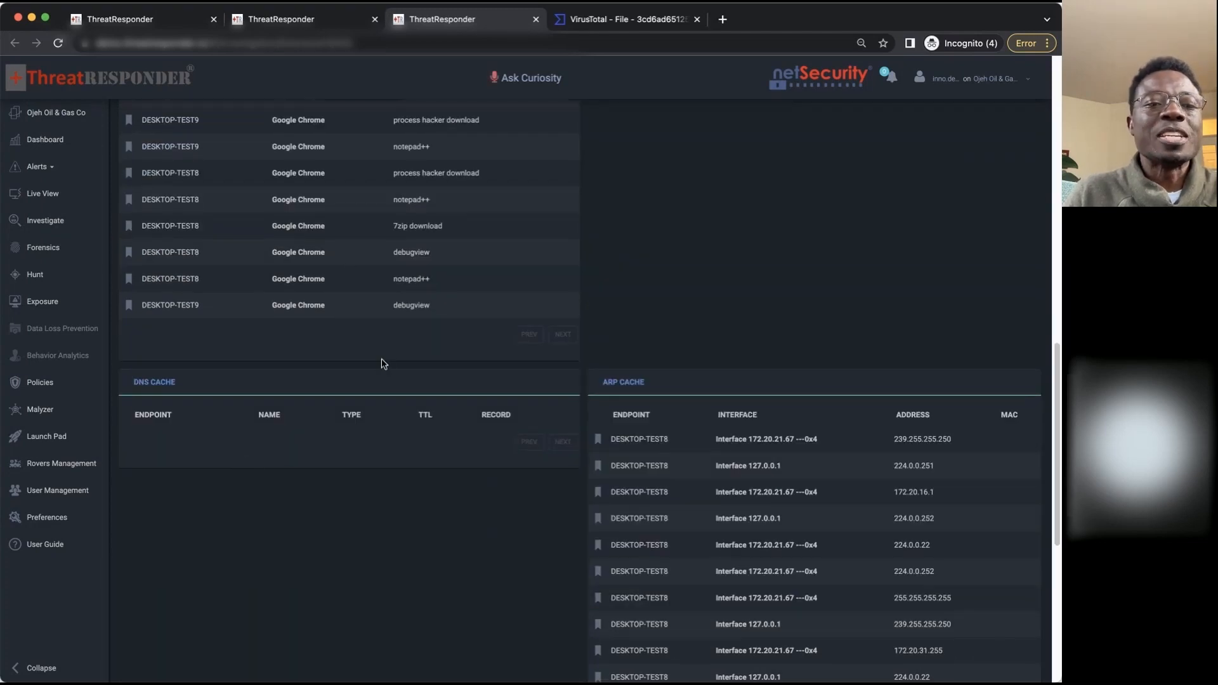
scroll(628, 422, "down", 5)
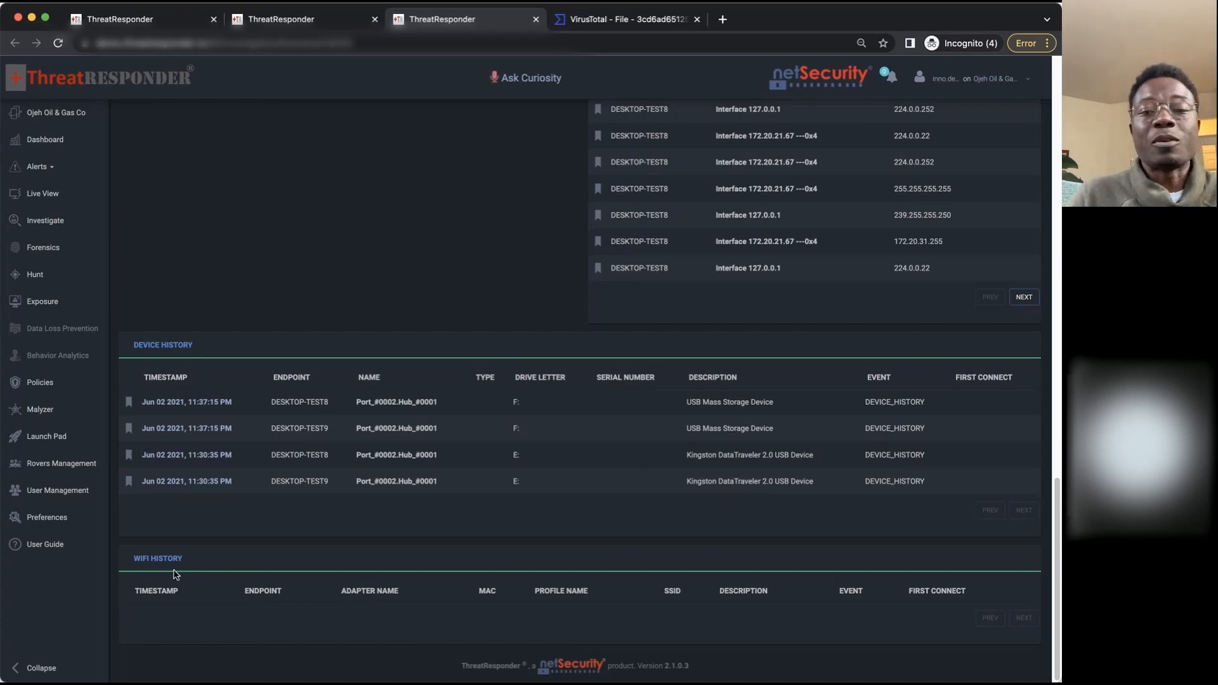
scroll(516, 638, "up", 15)
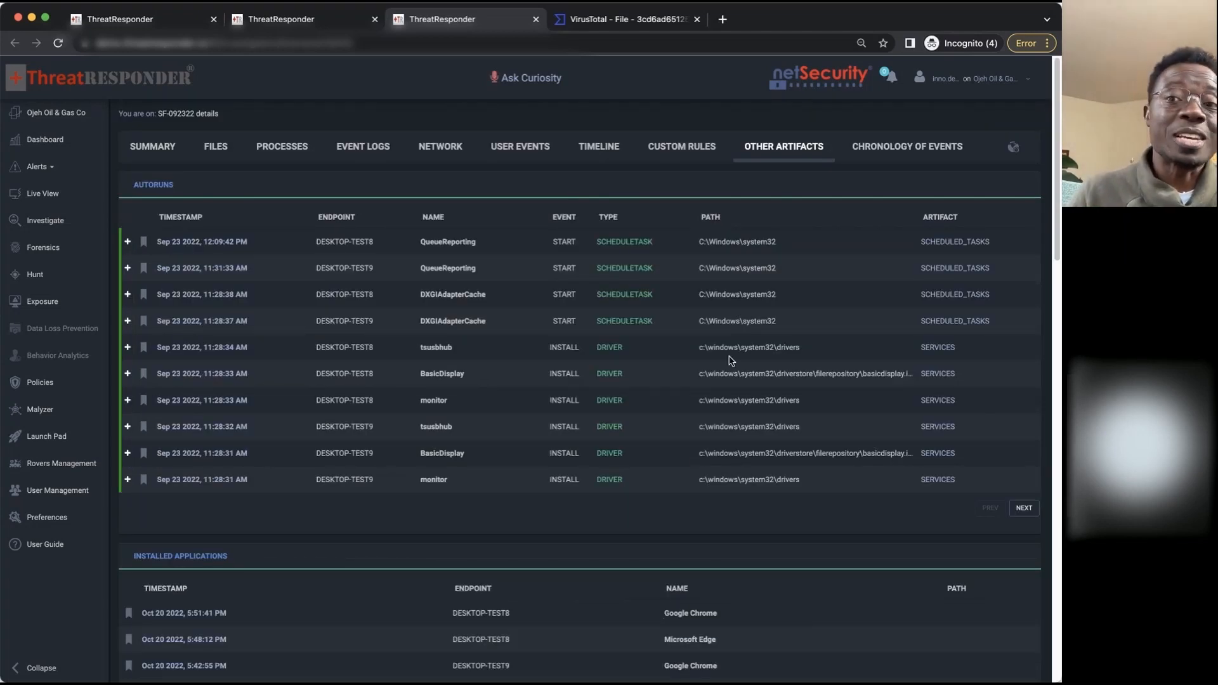
Open the investigation's chronology of events and inspect the manual event form, closing it without creating an event.
left_click(871, 152)
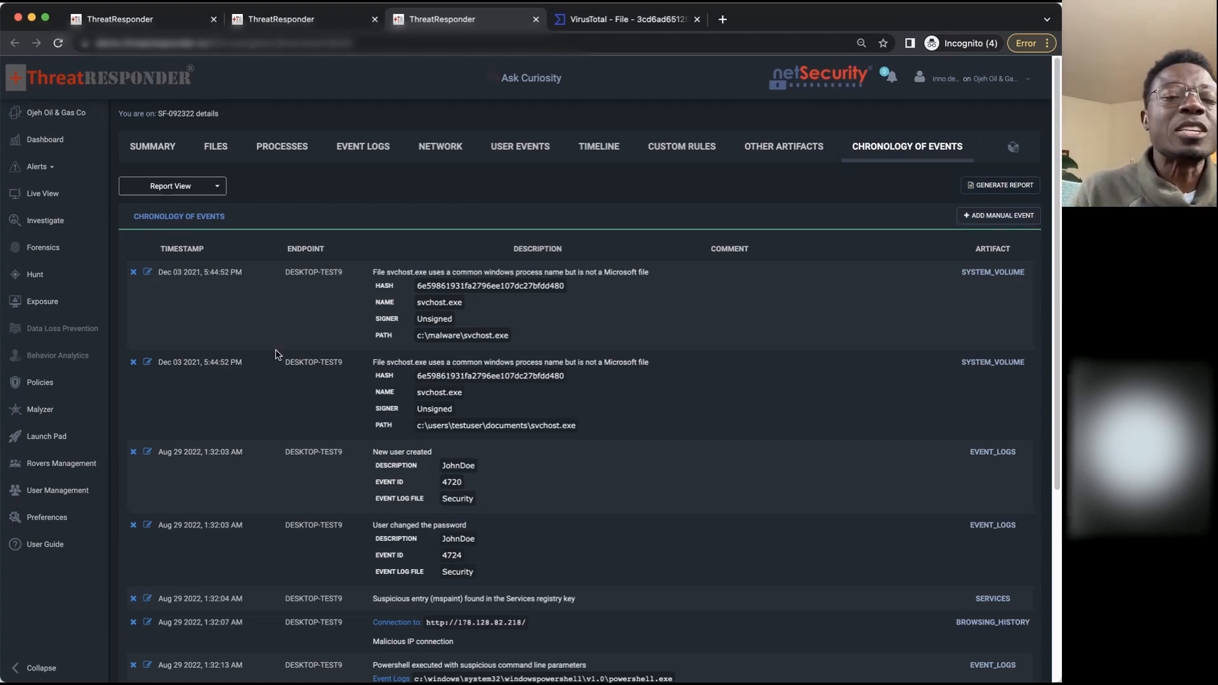
left_click(999, 216)
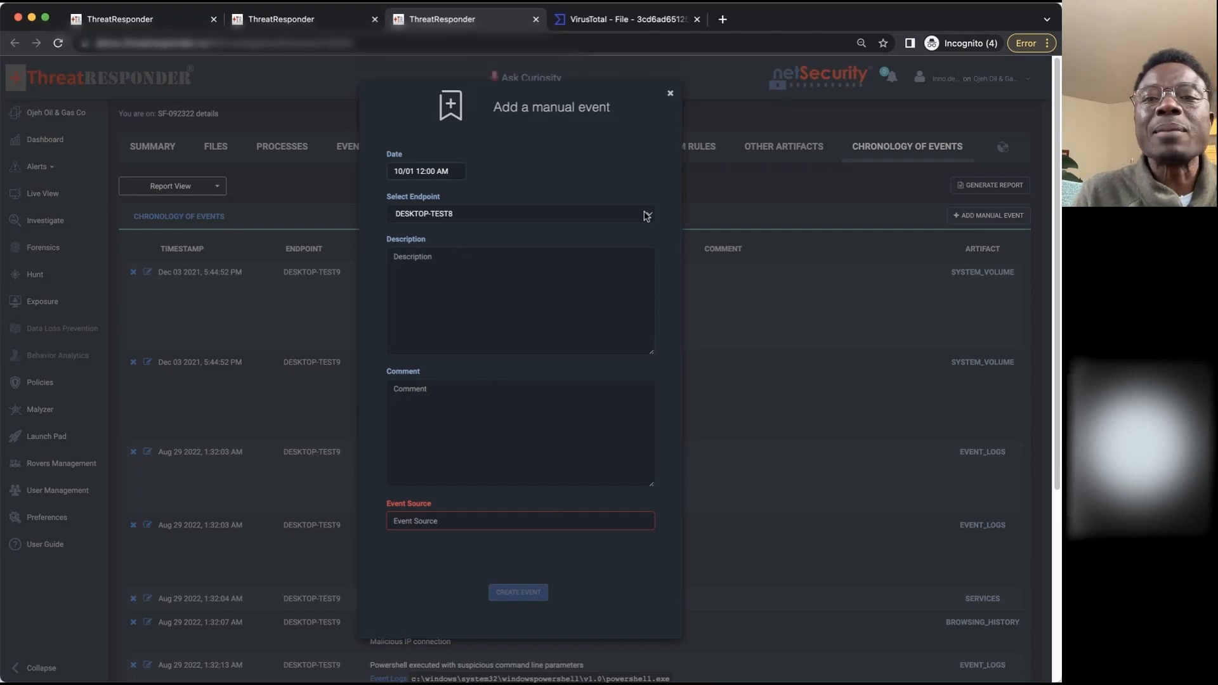
left_click(669, 93)
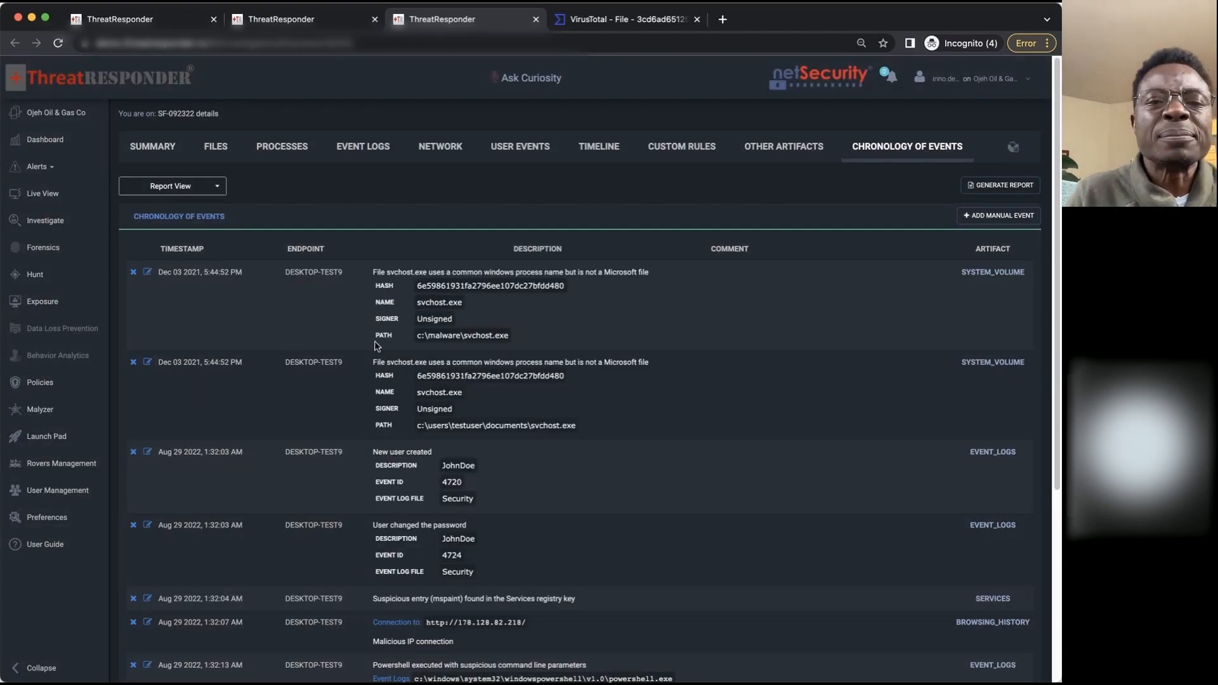
Review the chronology's flagged events on DESKTOP-TEST9, from the svchost.exe files to the suspicious scheduled task.
scroll(388, 362, "down", 5)
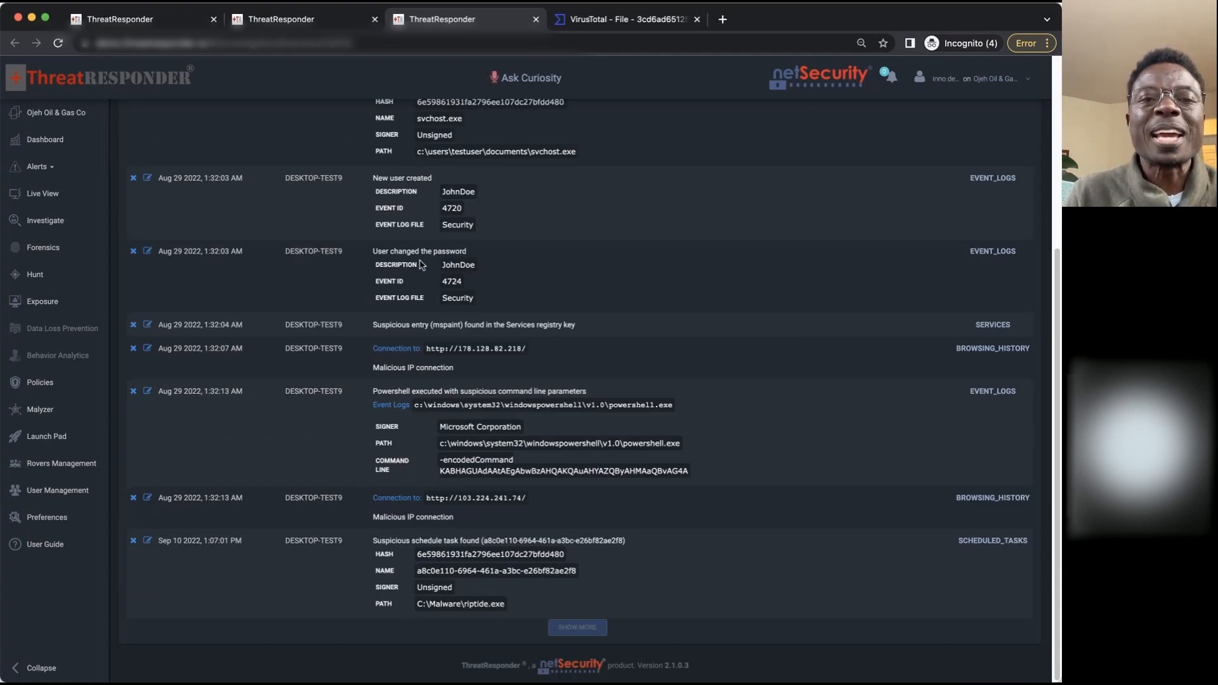
scroll(415, 259, "up", 1)
scroll(415, 259, "up", 4)
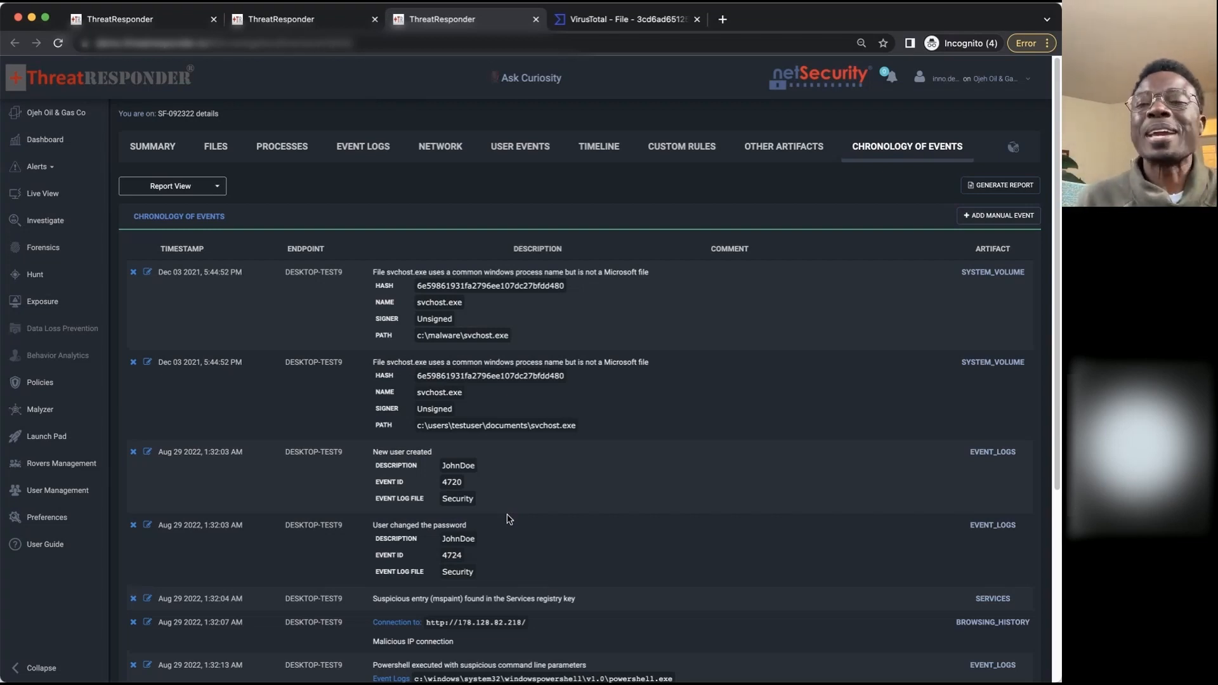
Switch the chronology of events from the report layout to Timeline View.
left_click(221, 190)
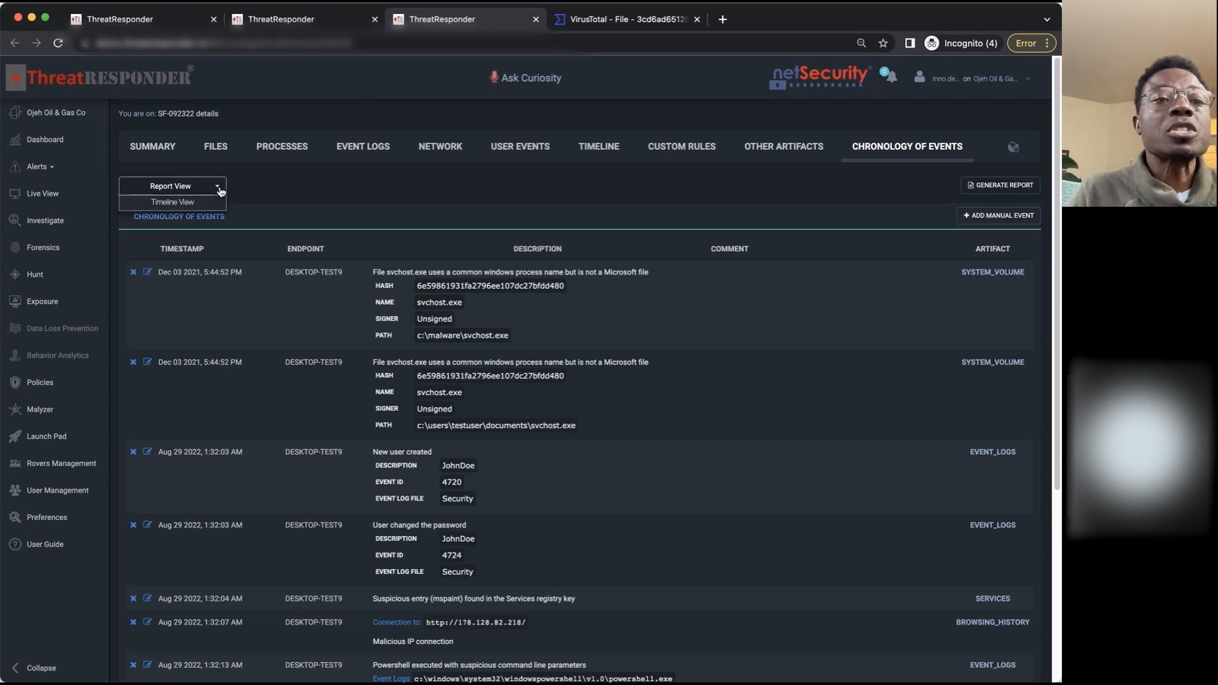
left_click(197, 189)
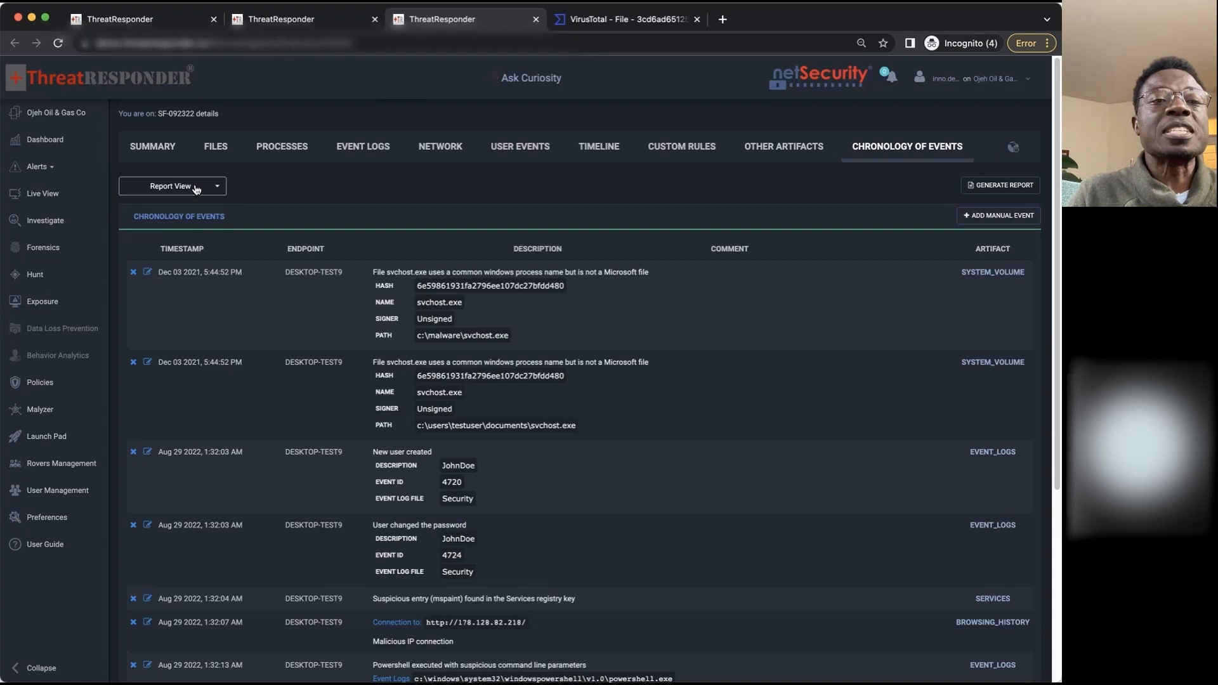
left_click(211, 187)
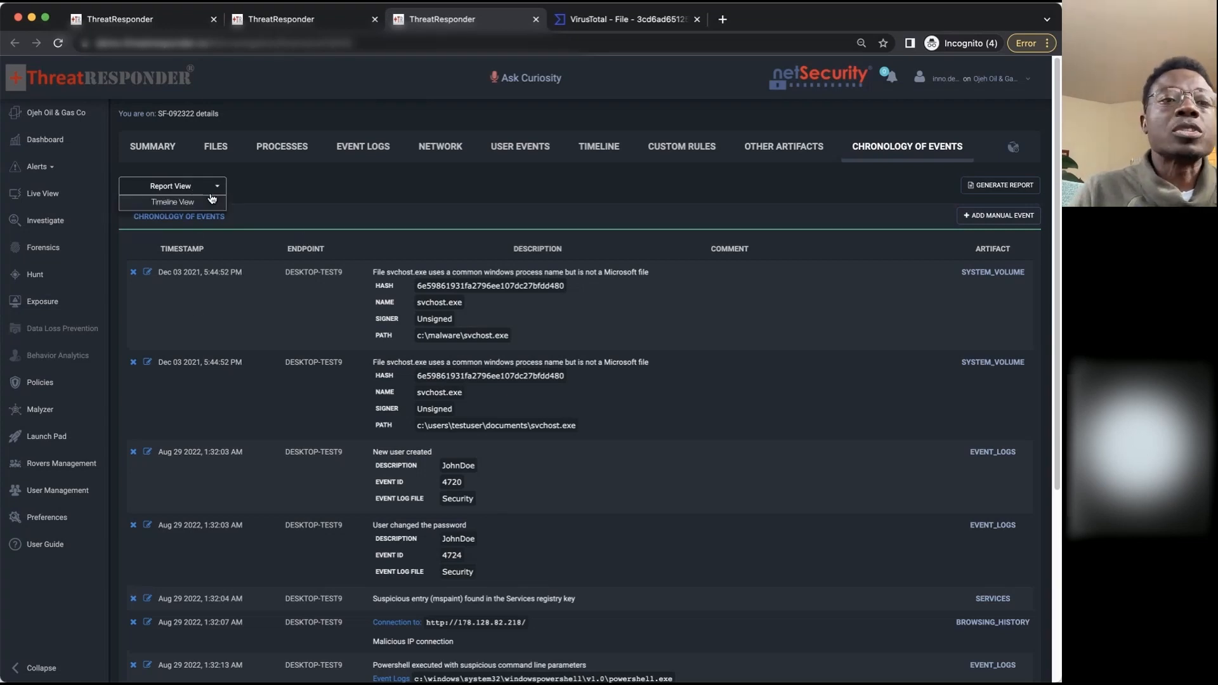
left_click(184, 202)
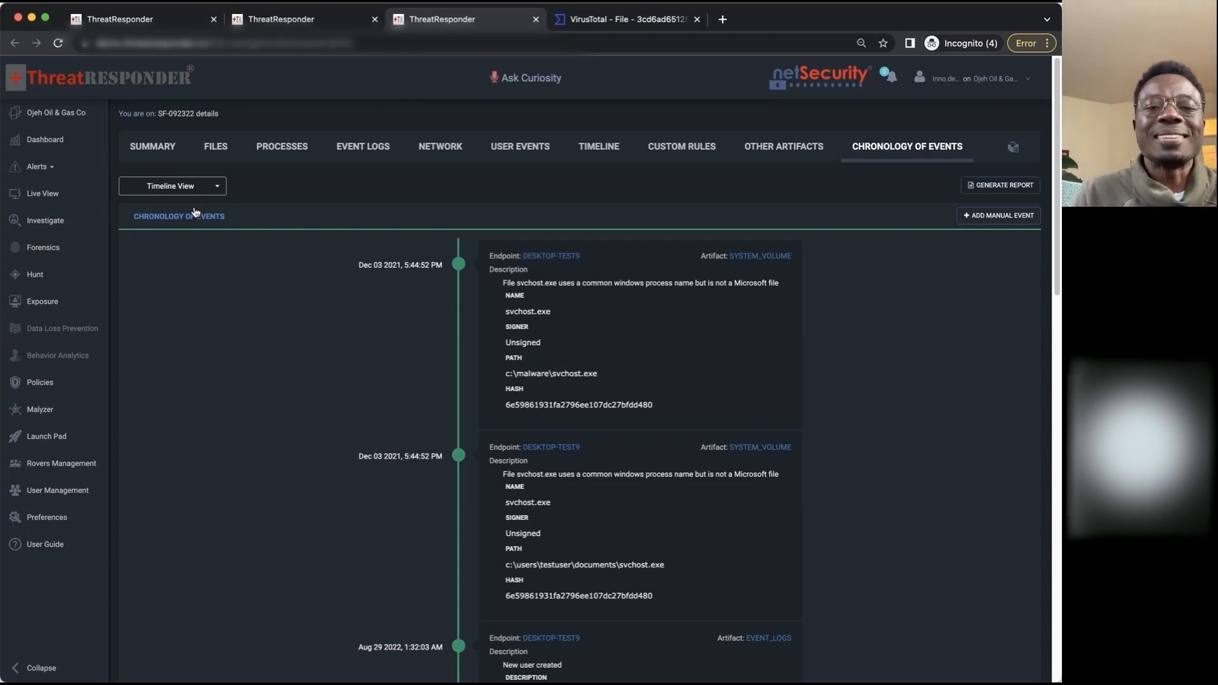
Review the file, account, service, connection and PowerShell events along the chronology timeline, and return to the investigation summary.
scroll(326, 299, "down", 10)
scroll(325, 302, "up", 10)
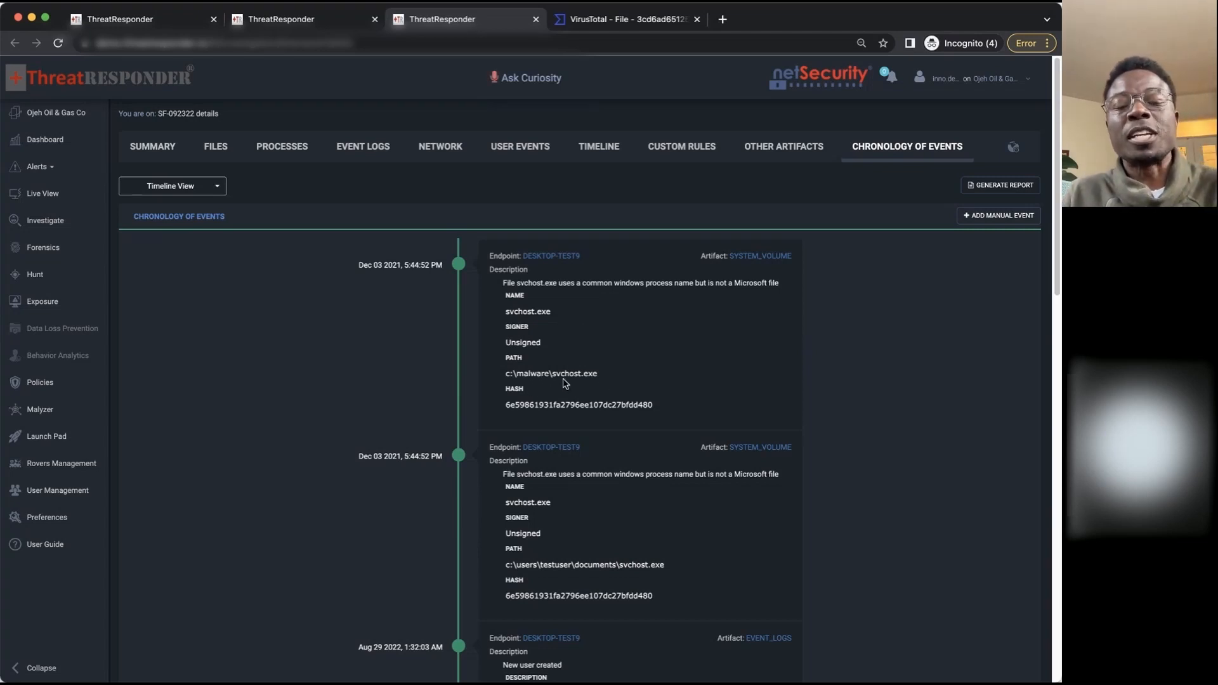
scroll(582, 393, "down", 5)
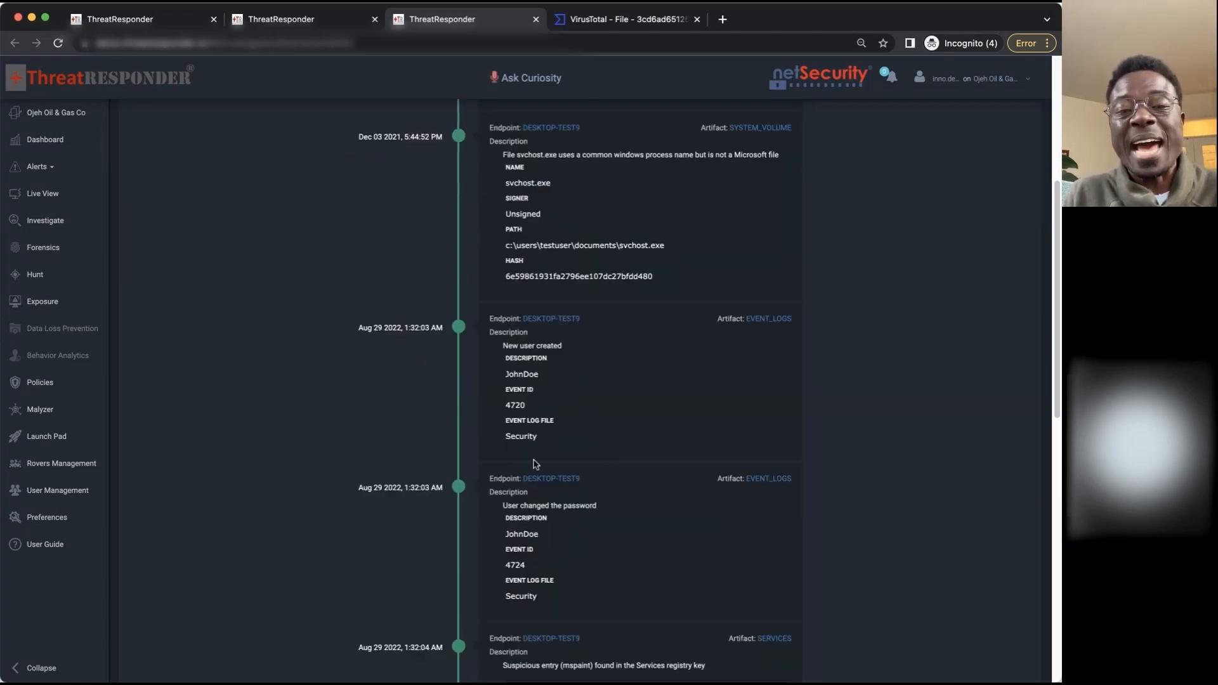
scroll(533, 469, "down", 5)
scroll(533, 475, "down", 2)
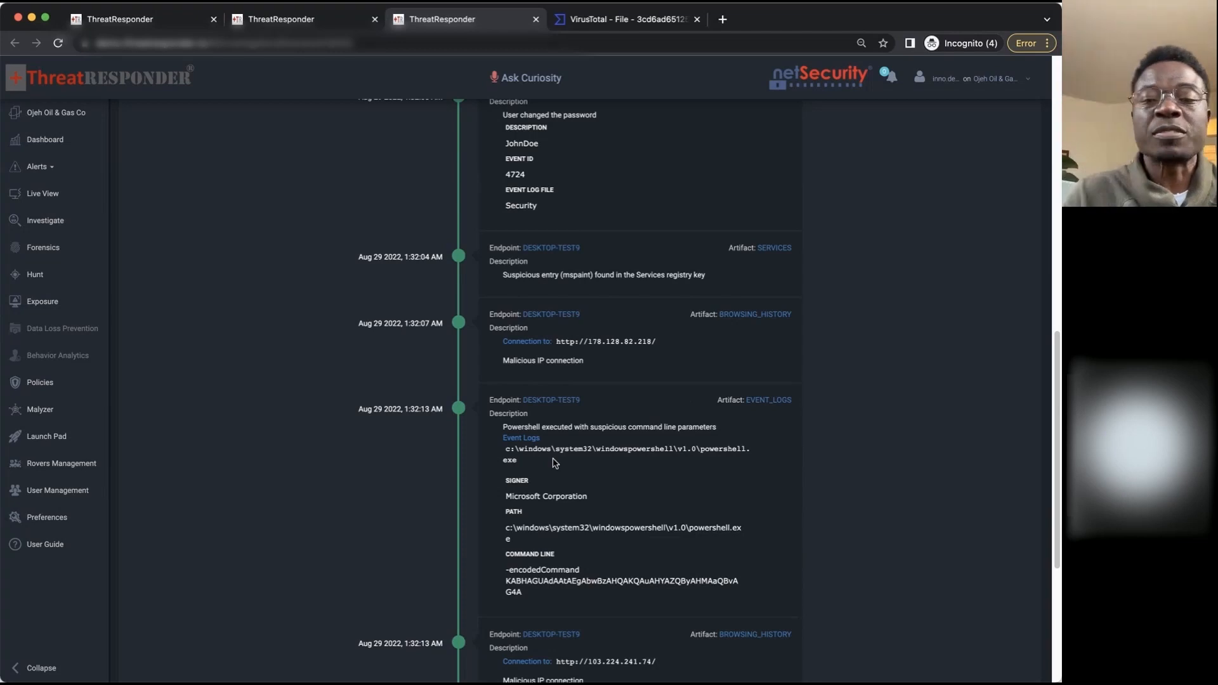
scroll(552, 400, "up", 20)
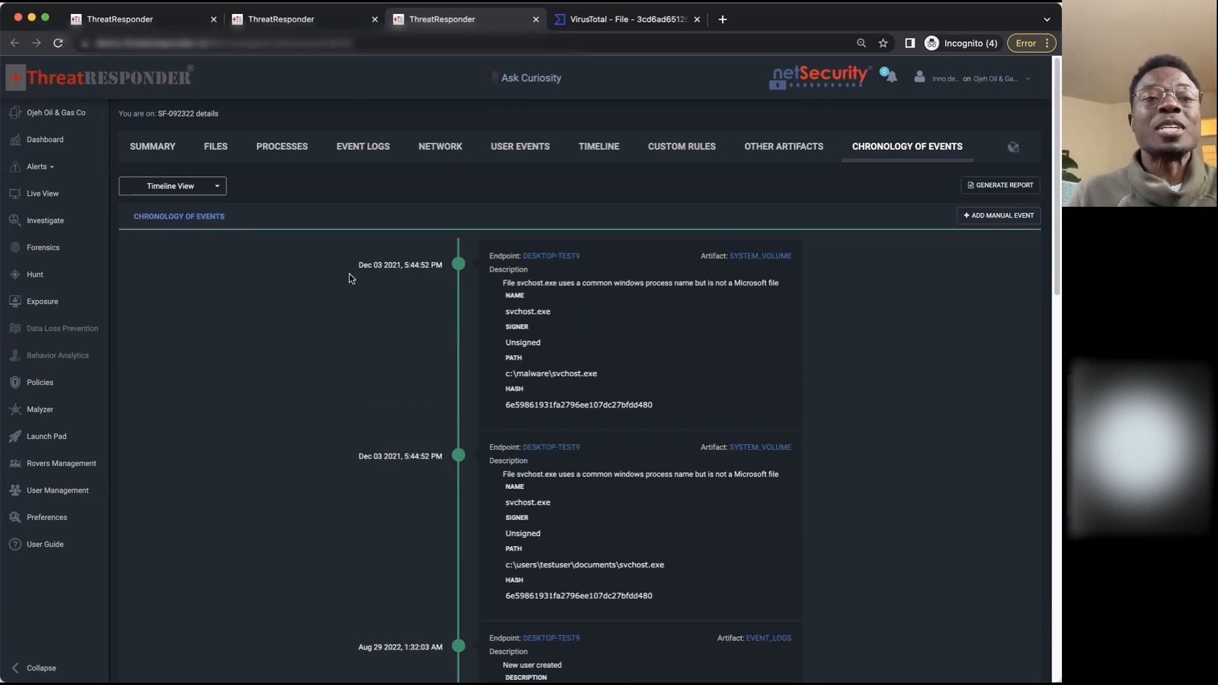
left_click(146, 146)
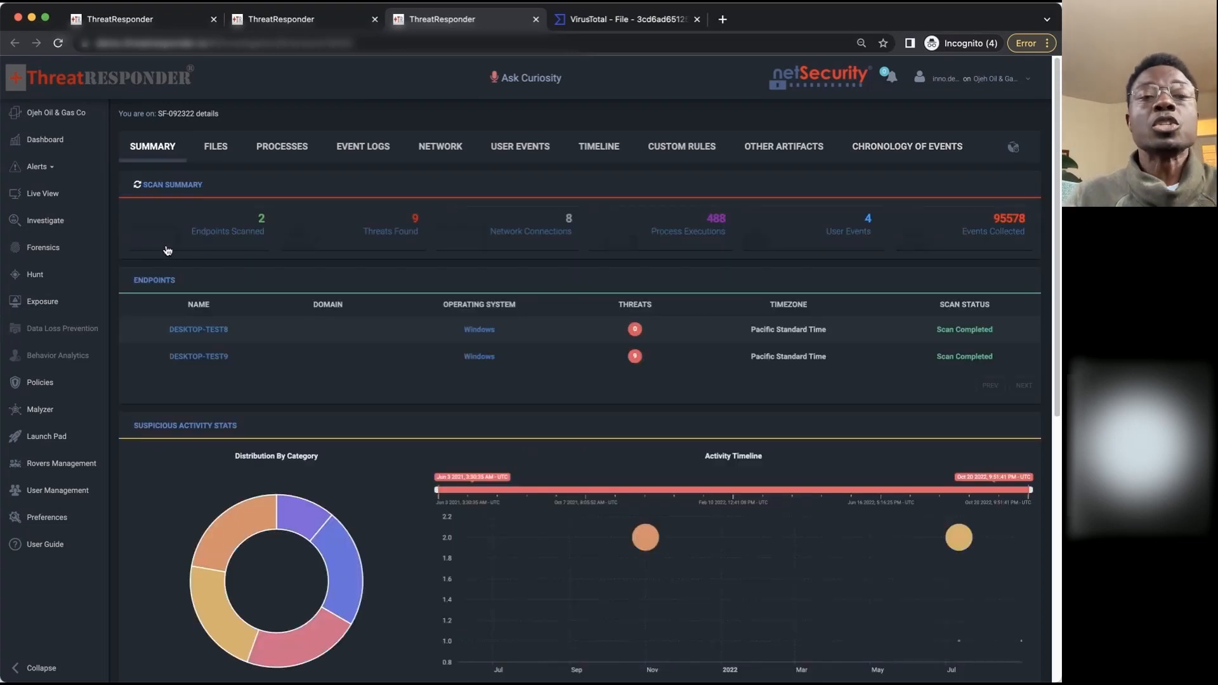